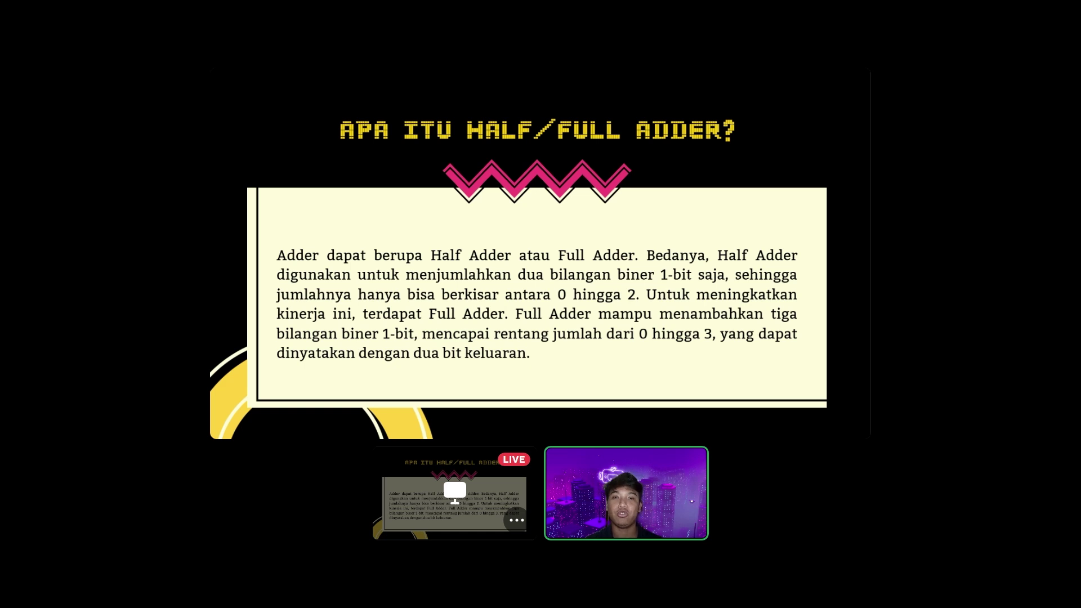
key(Right)
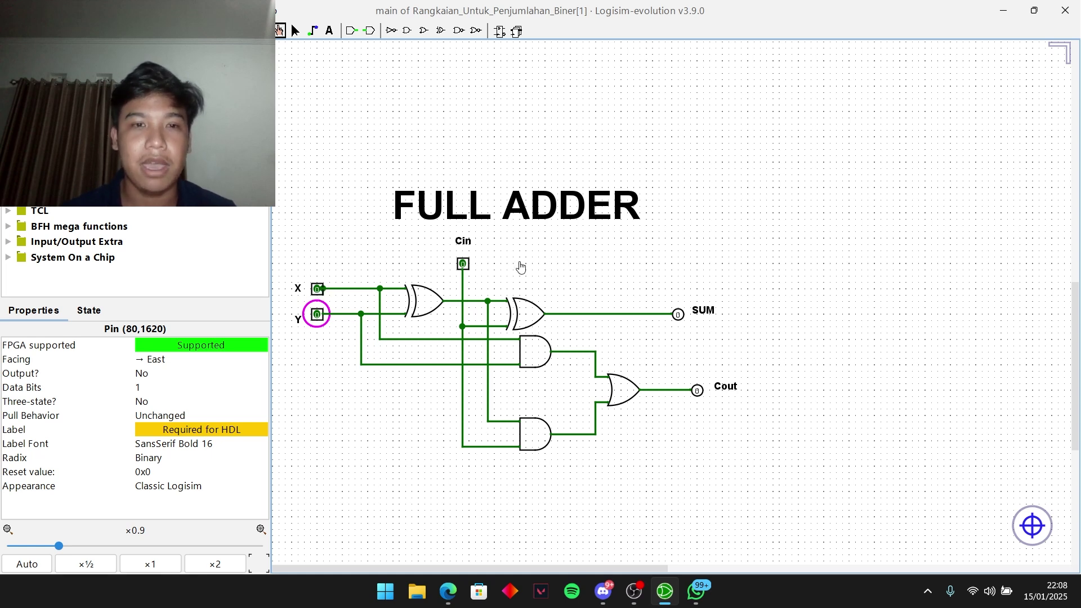
Test the full adder by switching input X to 1 and back to 0, and input Y to 1 and back to 0.
click(317, 289)
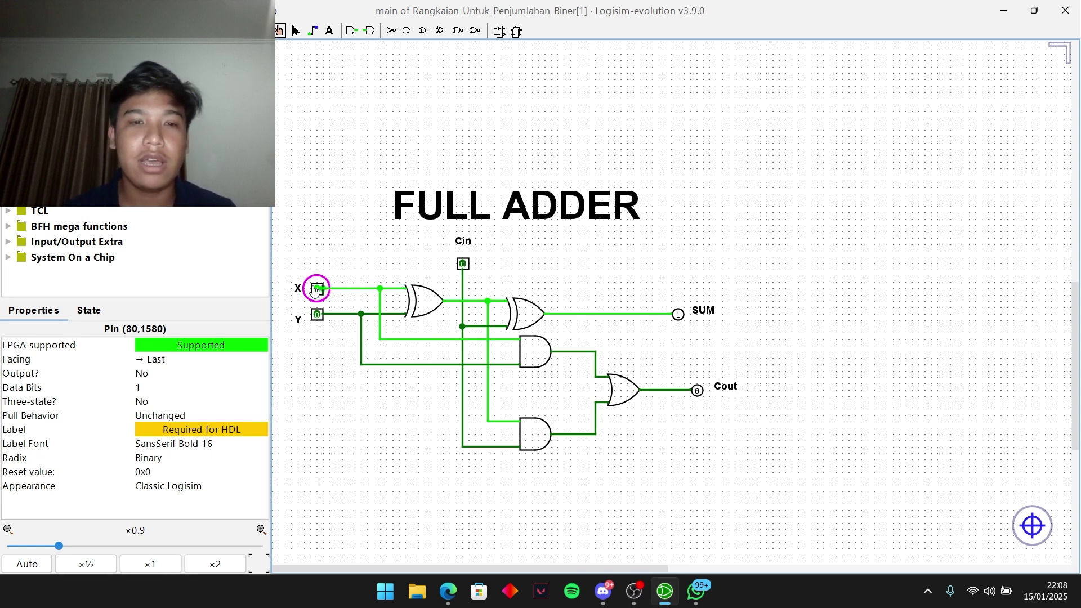
click(315, 290)
click(319, 316)
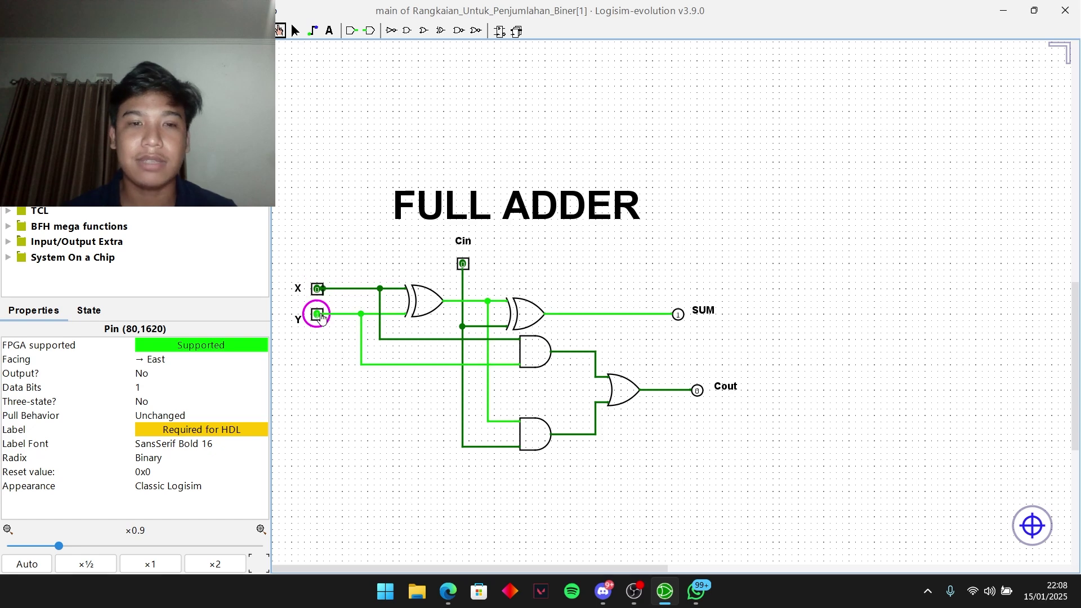
click(320, 316)
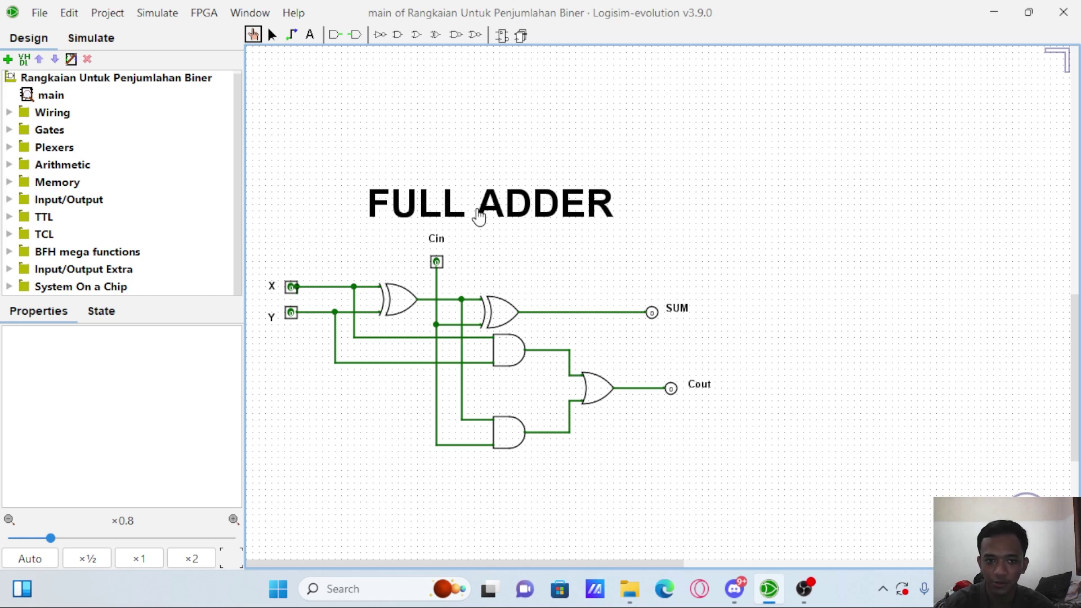
Add two text labels reading 1, one above the other, in the empty area to the right of the full adder.
click(309, 34)
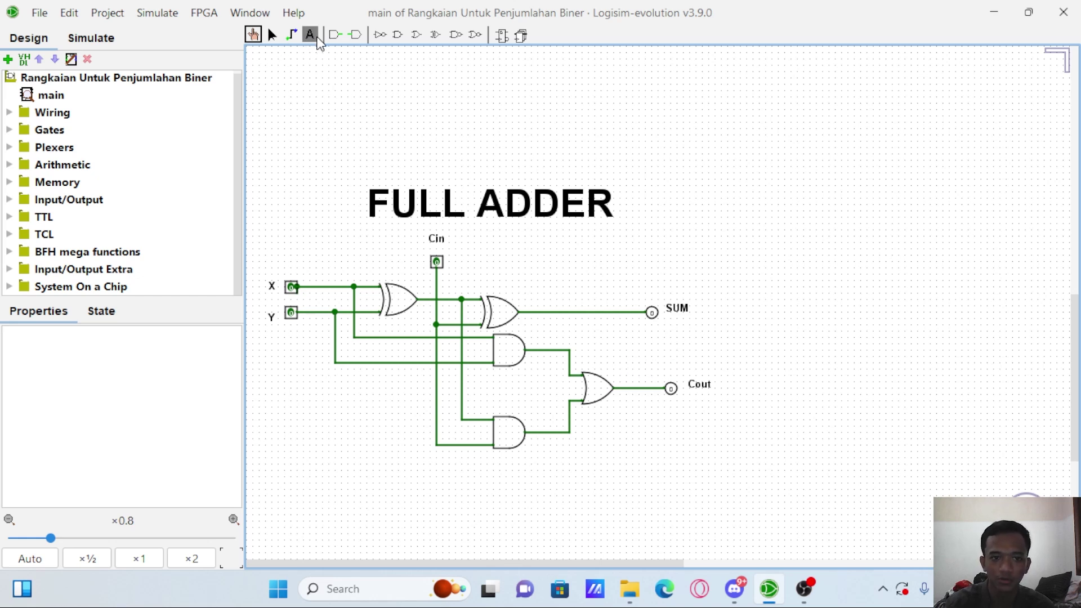
click(880, 262)
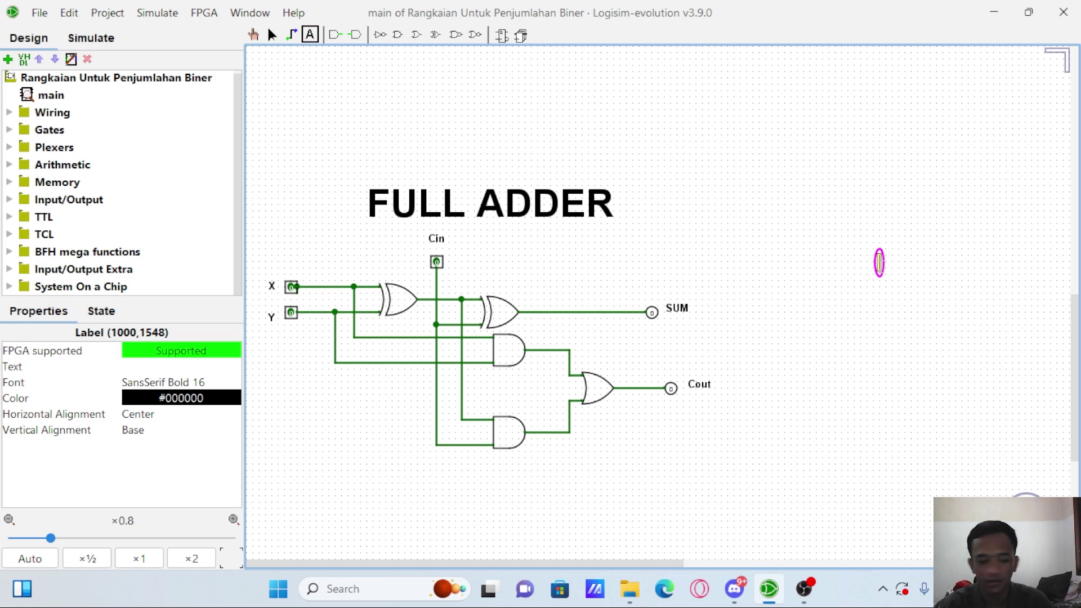
text(1)
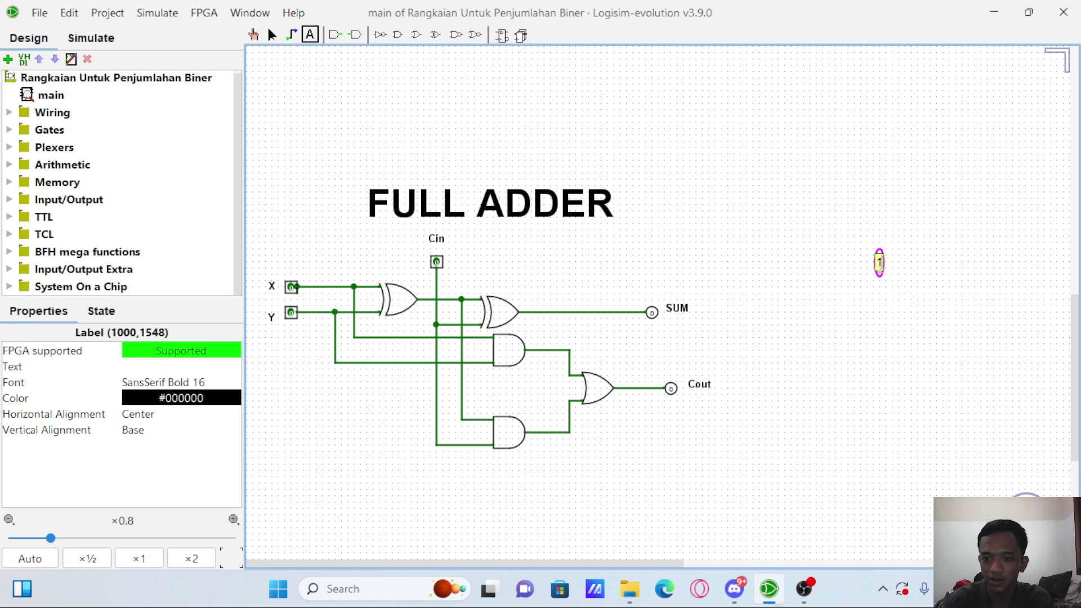
click(880, 279)
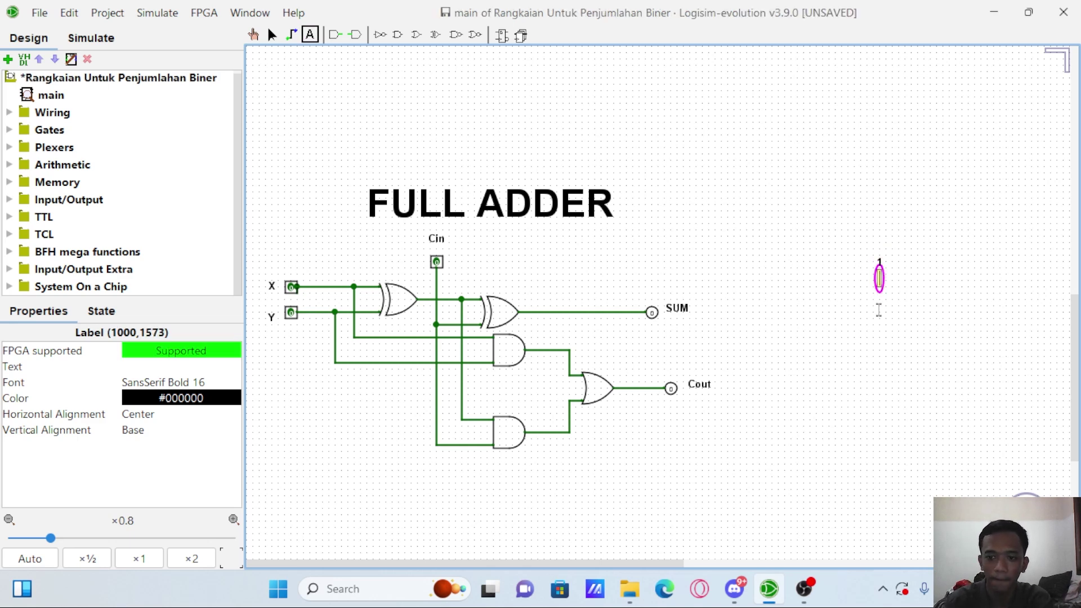
text(1)
Add a text label reading 10 beneath the two stacked 1 labels as the sum of the binary addition.
click(865, 308)
text(1)
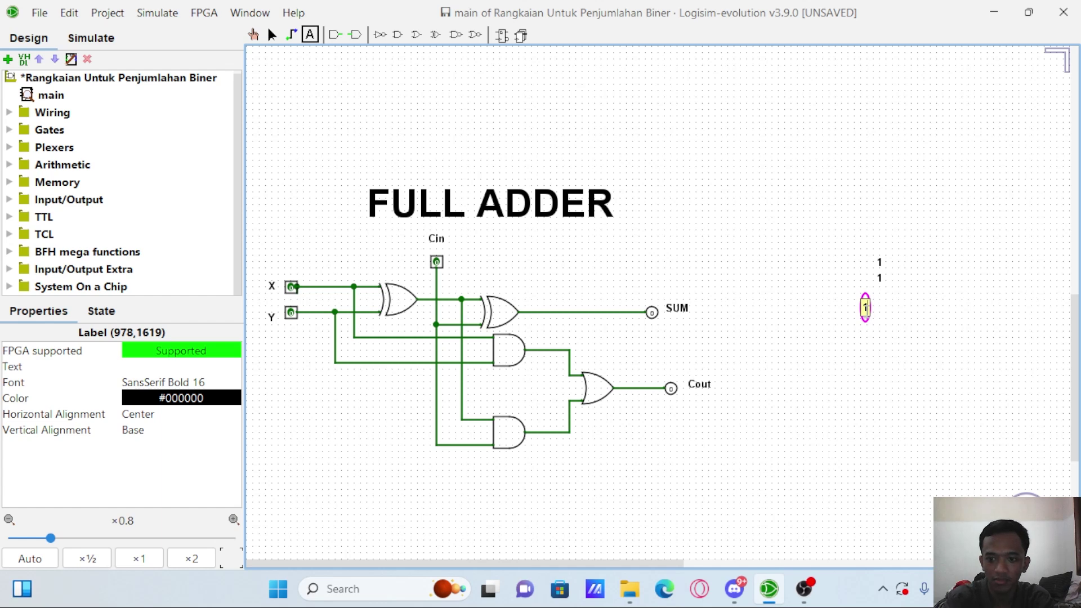
key(BackSpace)
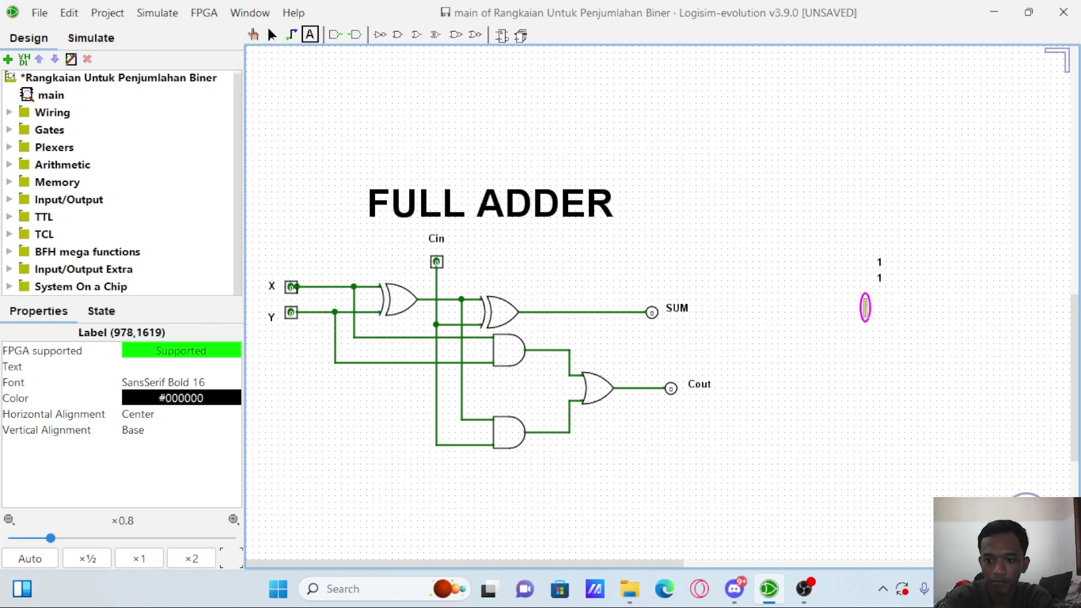
click(877, 299)
click(874, 318)
text(1)
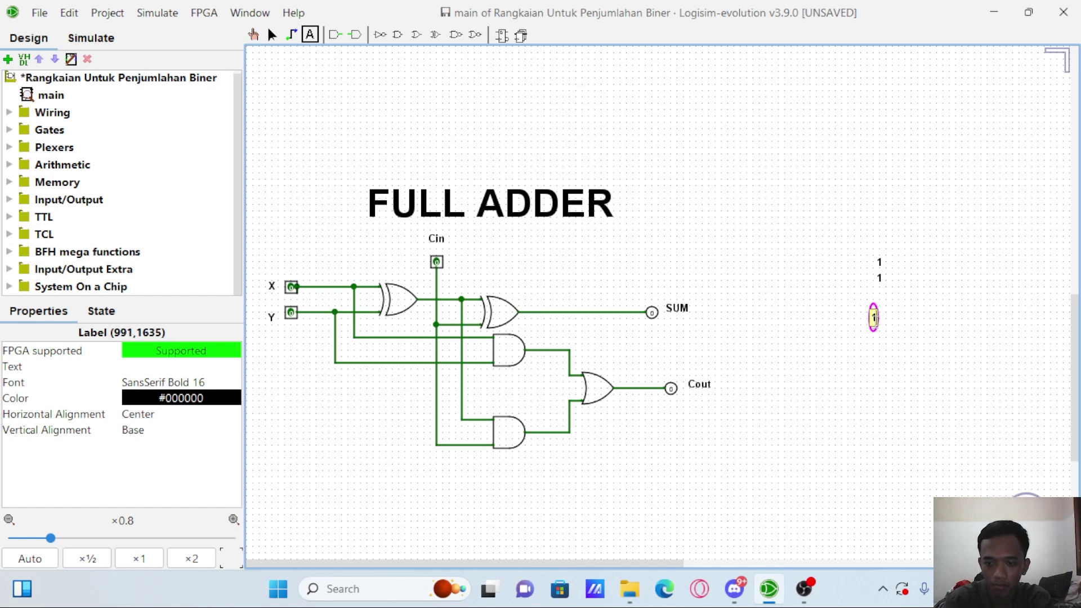
text(0)
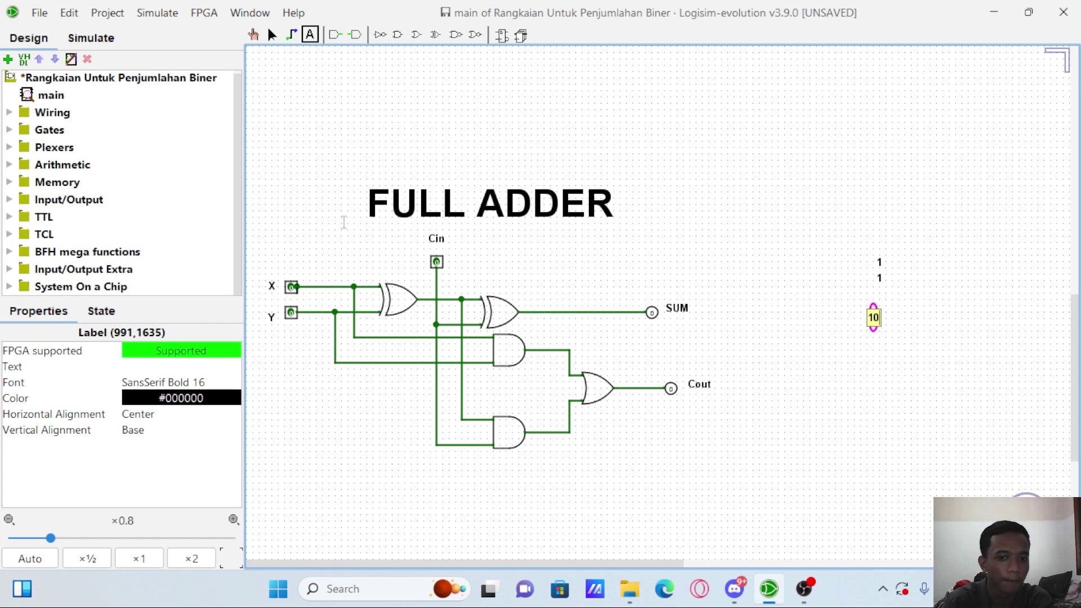
Set the full adder's inputs X and Y both to 1 to simulate the addition.
click(254, 35)
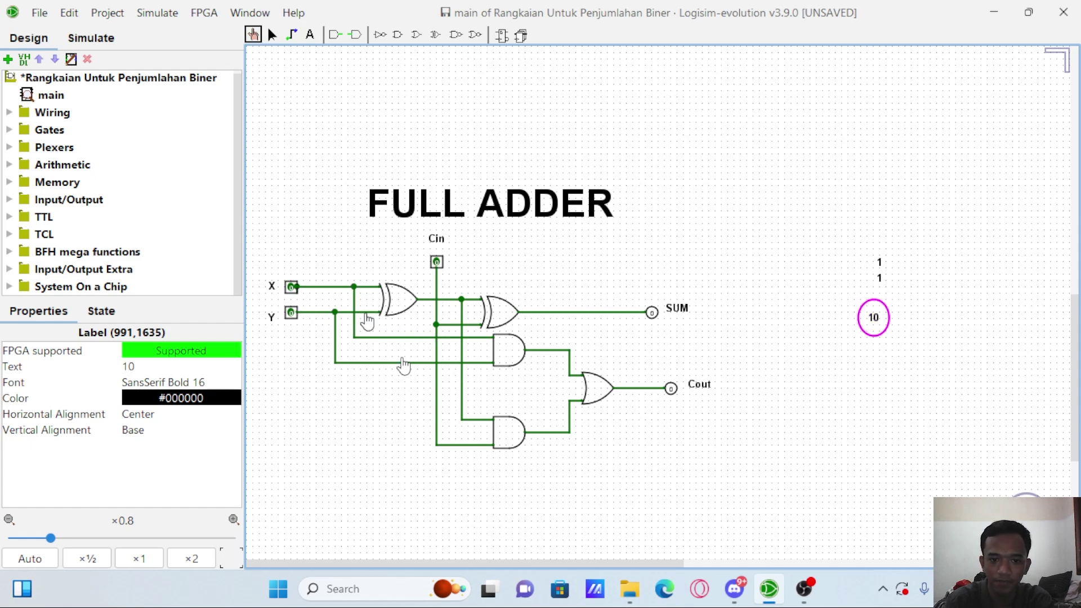
click(288, 289)
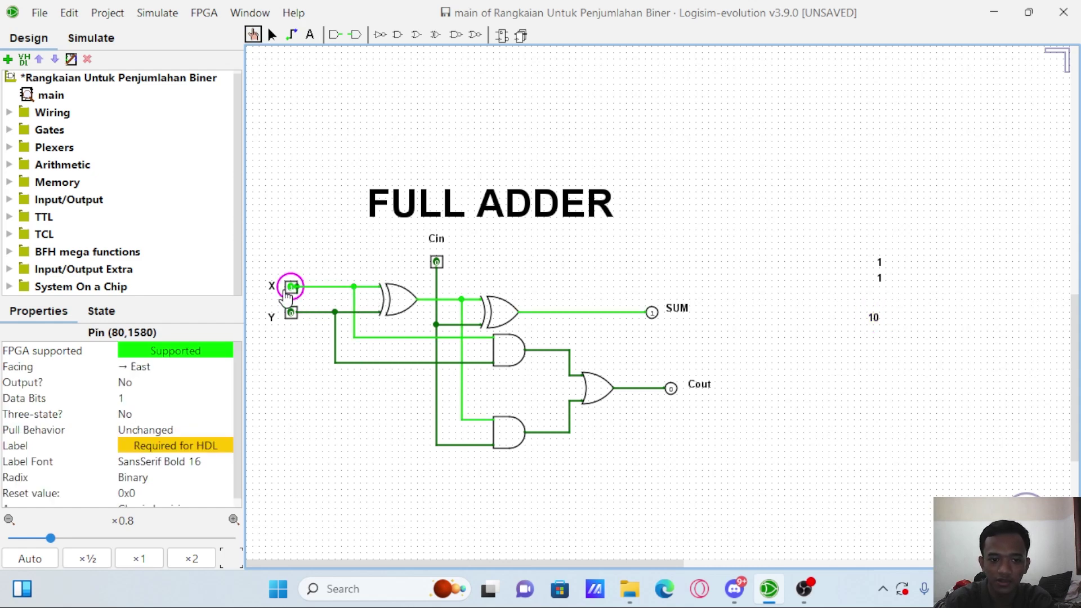
click(291, 314)
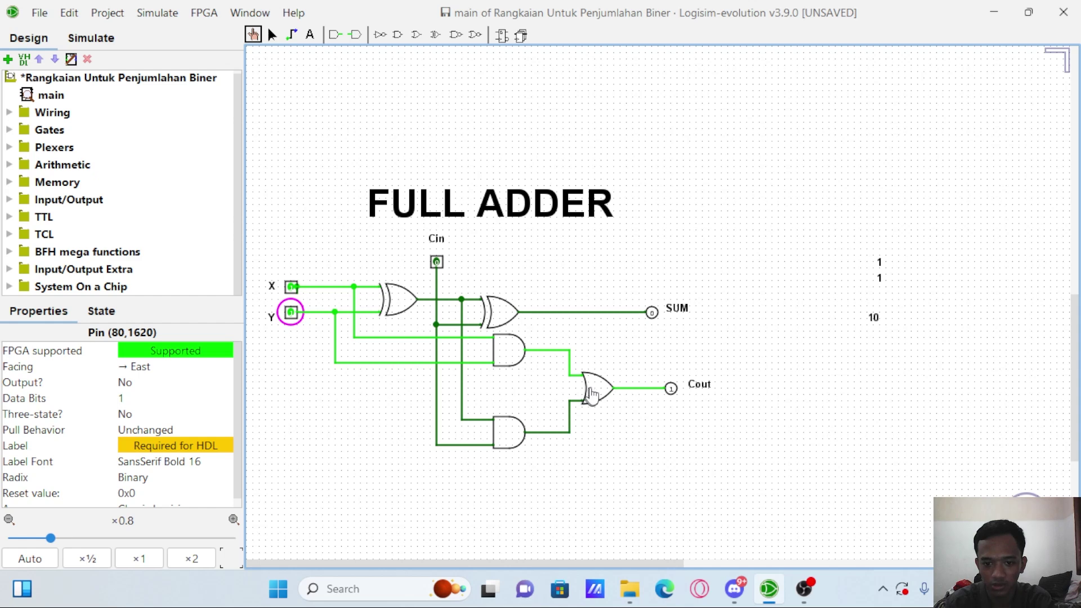
Add a carry label reading 1 above and slightly left of the stacked 1 labels.
click(273, 36)
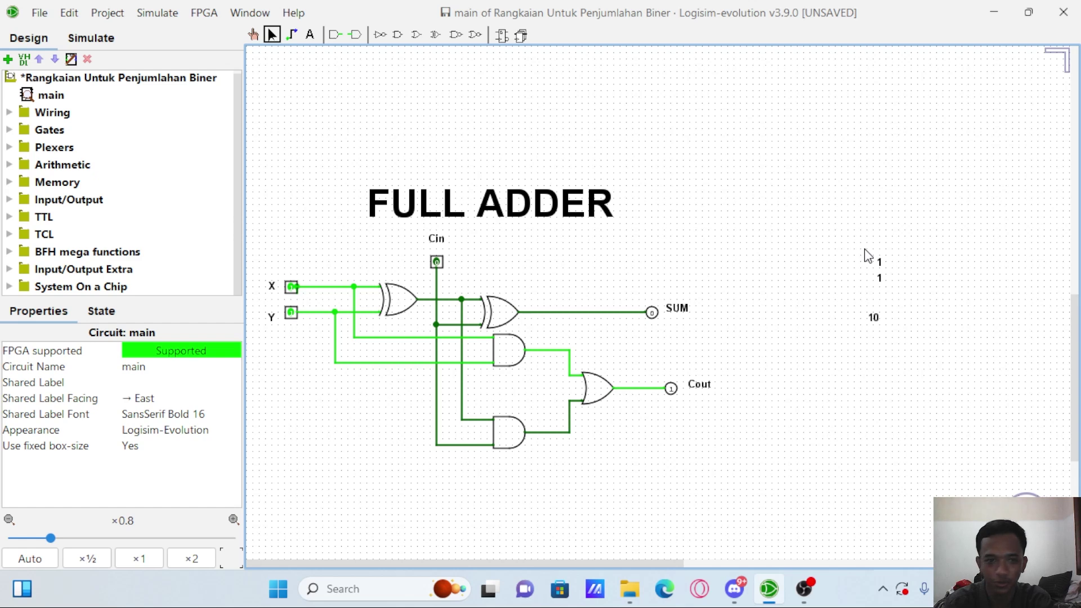
click(308, 40)
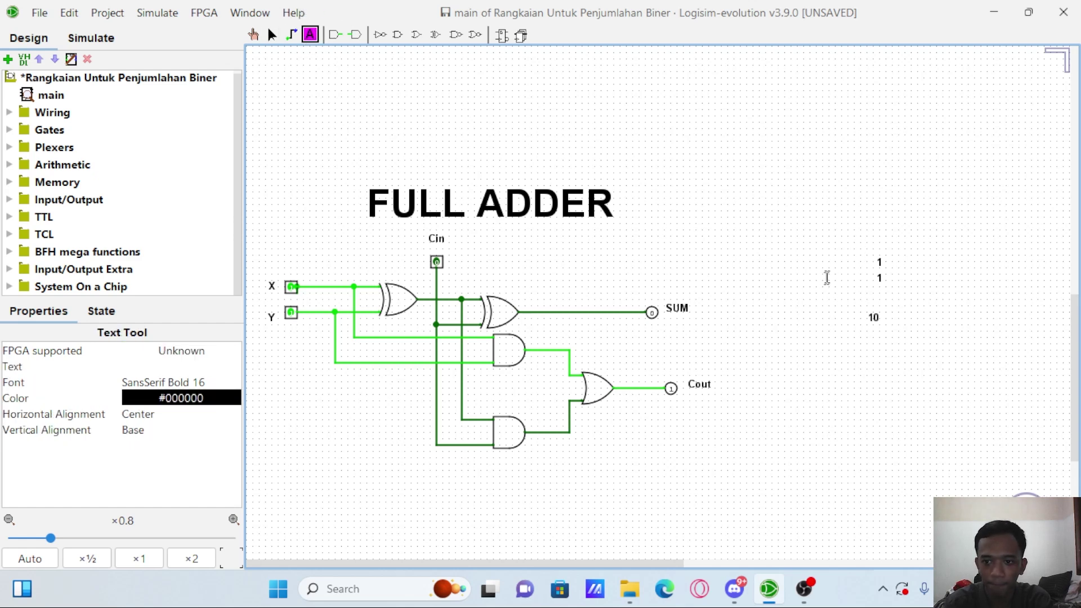
click(865, 249)
text(1)
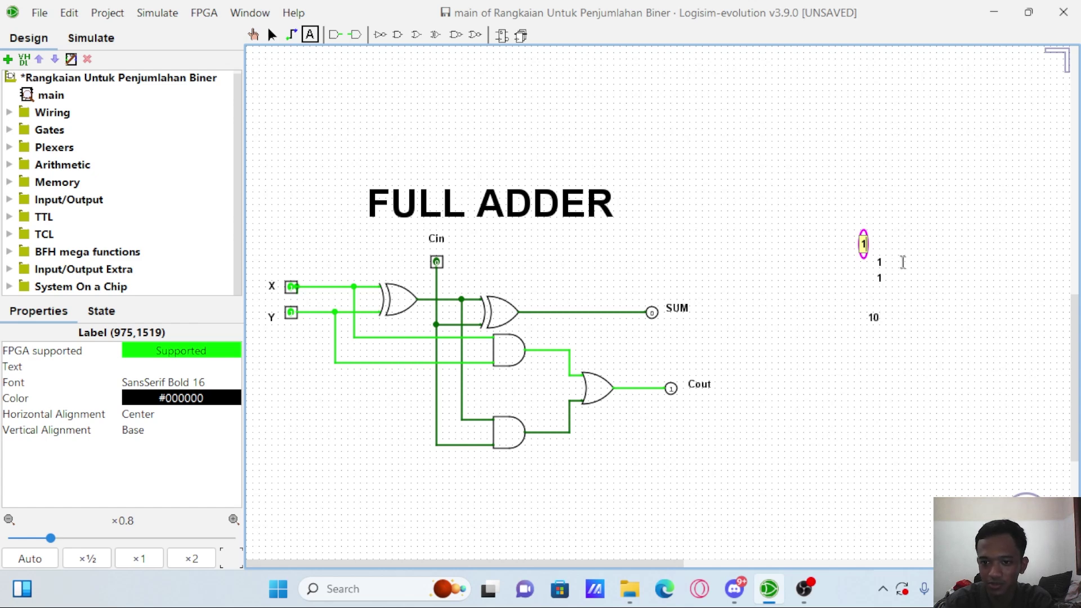
Set the full adder's Cin input to 1 and switch X and Y to 0 to test the carry-in.
click(252, 35)
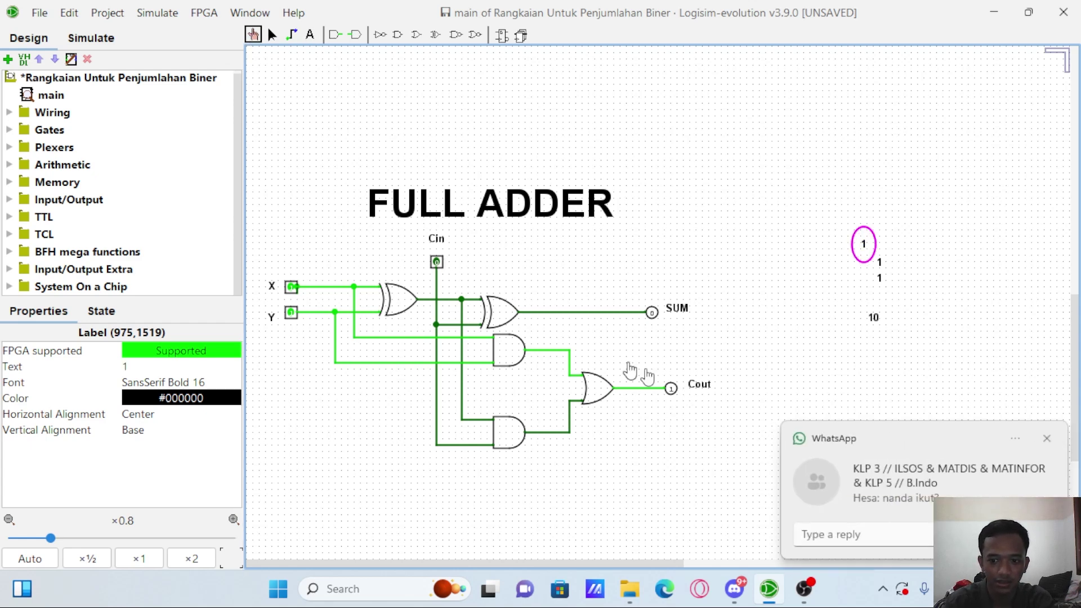
click(438, 263)
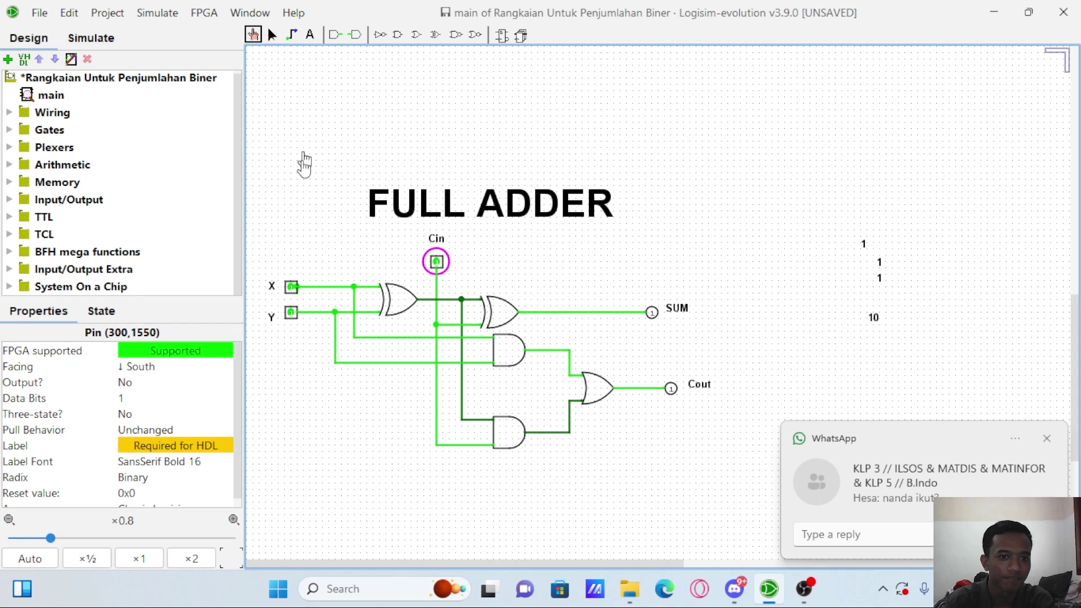
click(291, 287)
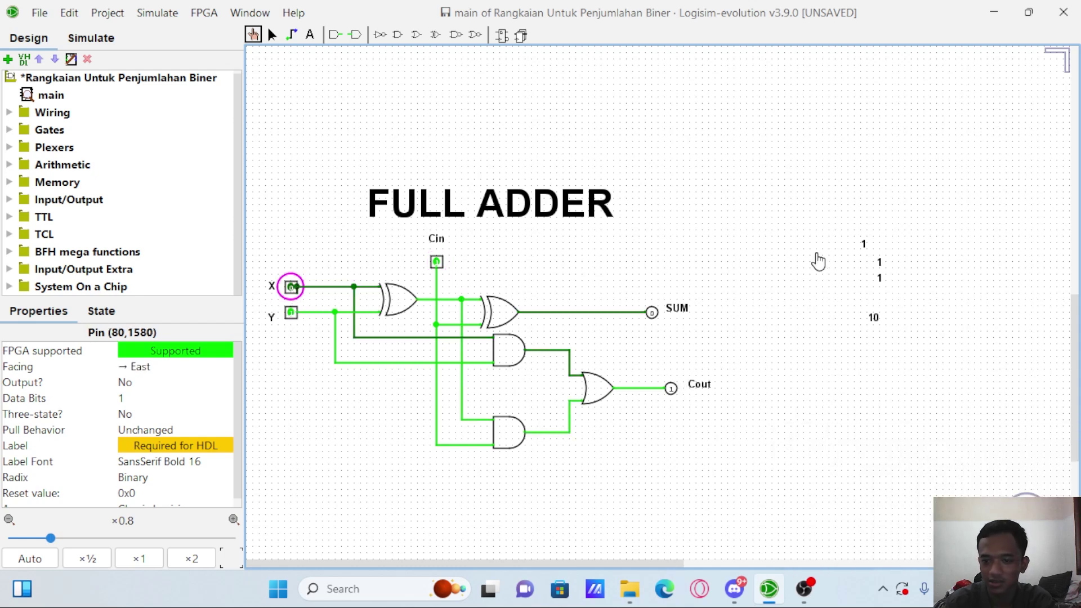
click(291, 312)
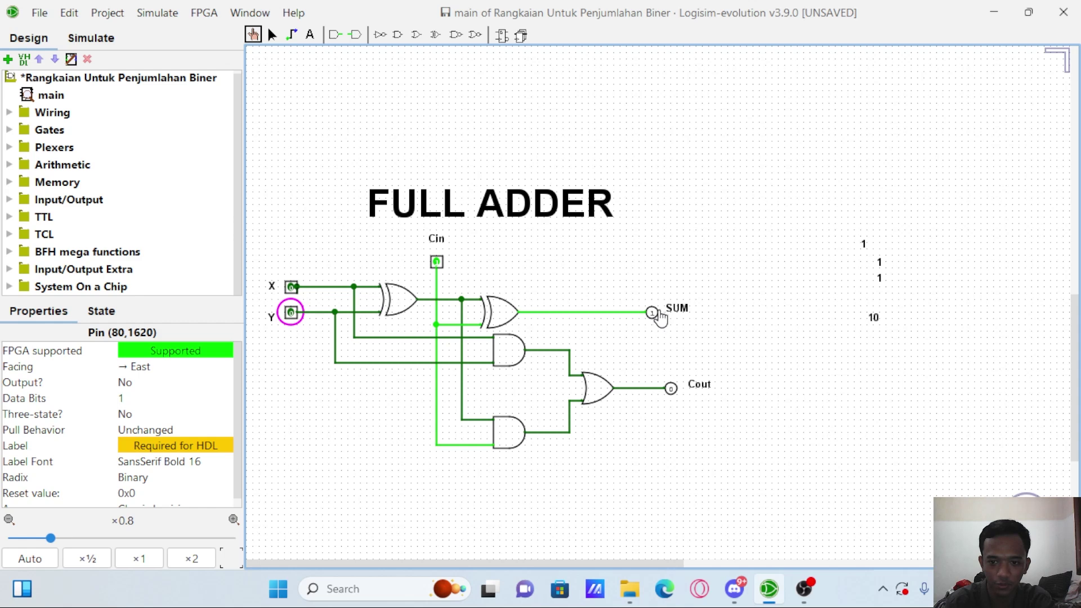
Switch the full adder's Cin input back to 0.
click(272, 35)
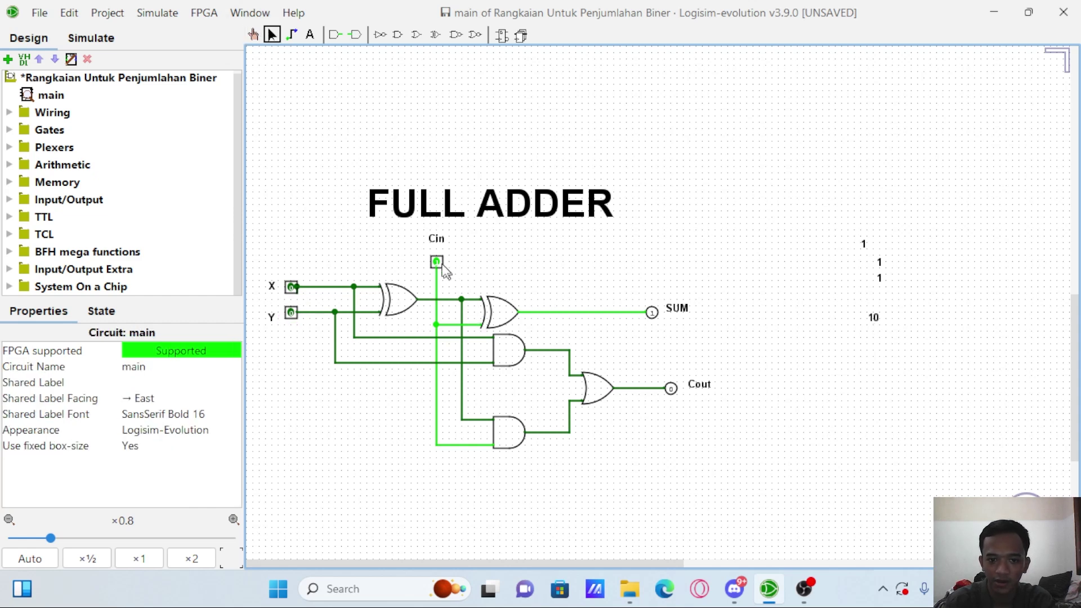
click(252, 35)
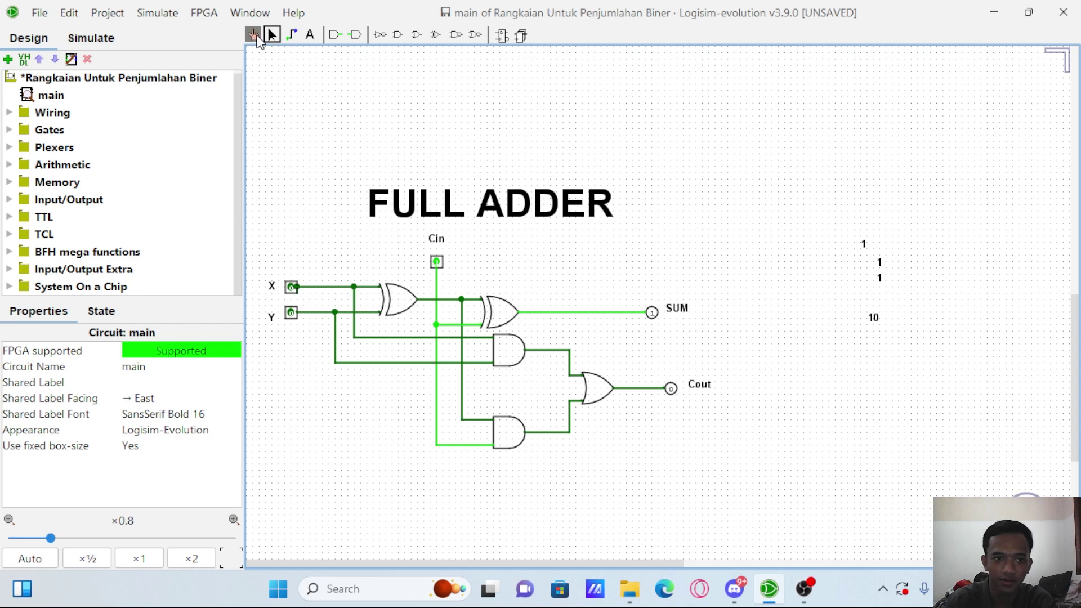
click(437, 263)
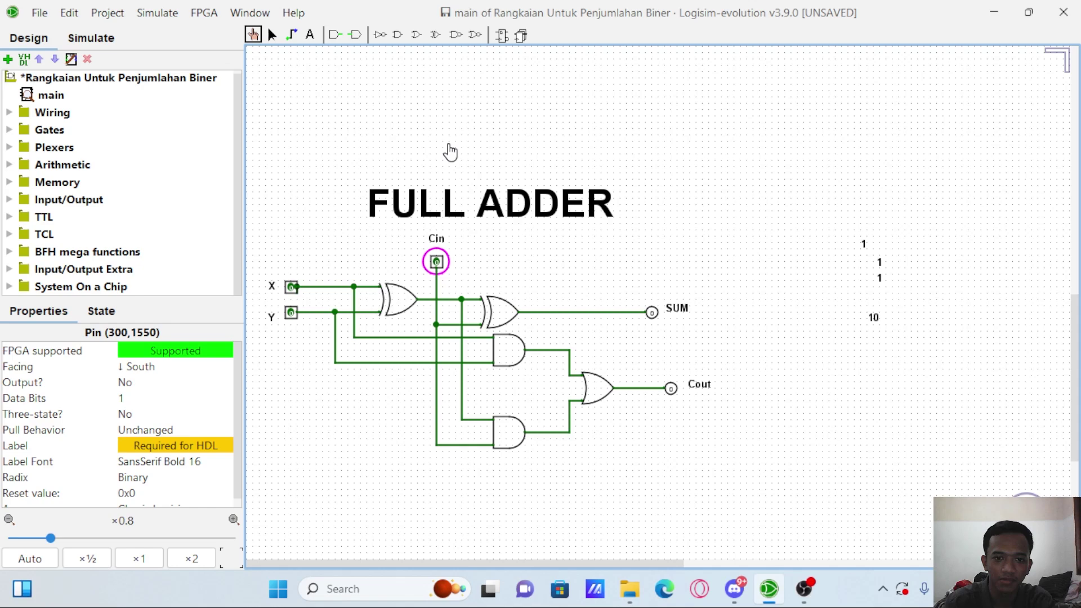
Examine the larger multi-bit adder circuit above the full adder, comparing its gate stages with the single full adder.
click(272, 35)
scroll(331, 151, up, 5)
scroll(331, 151, up, 5)
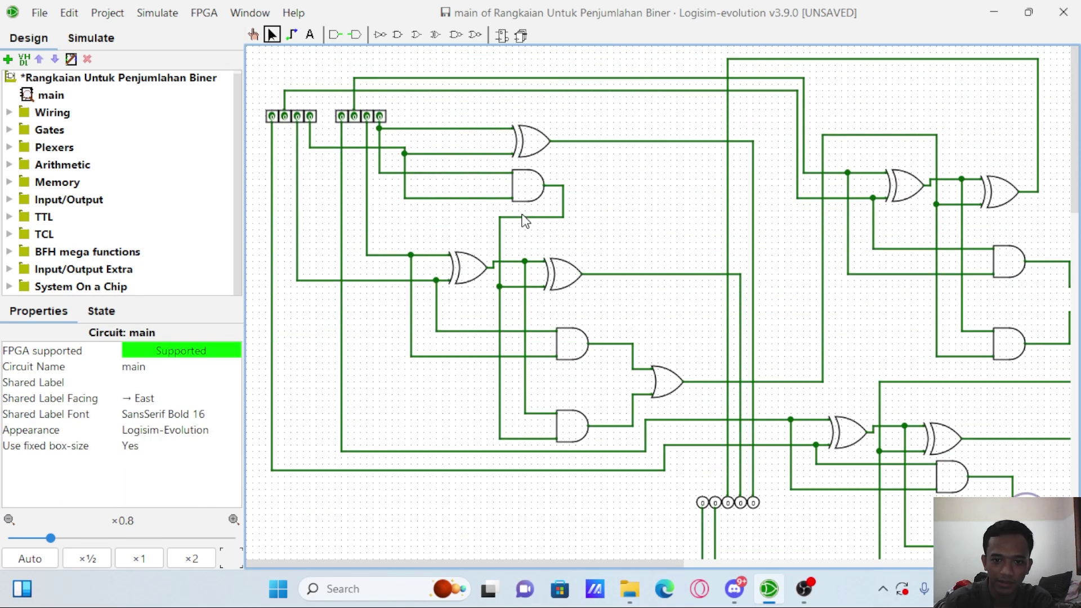
scroll(524, 219, down, 10)
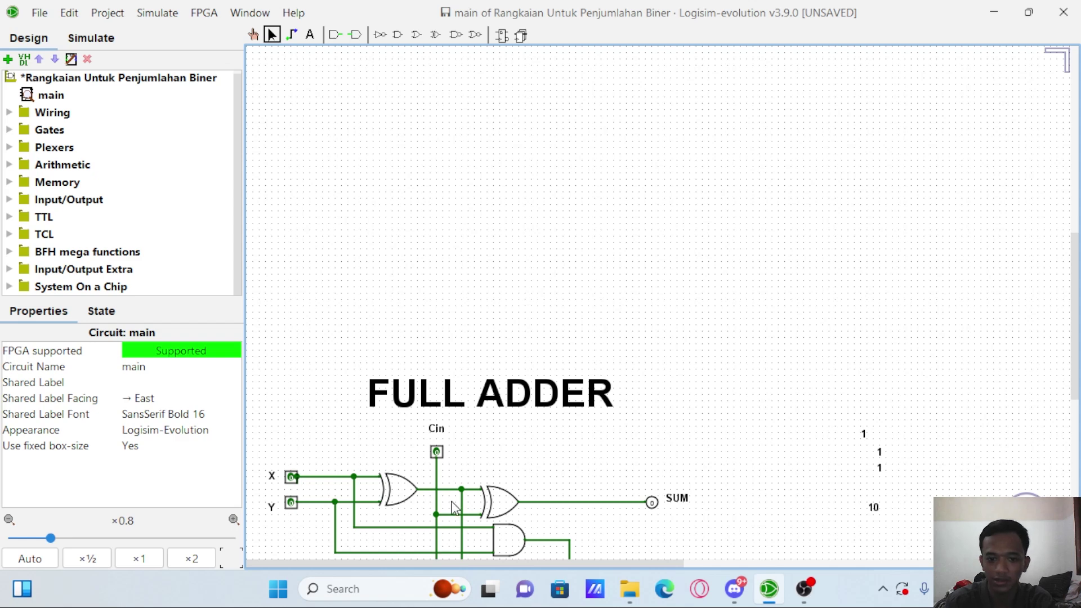
scroll(484, 383, up, 10)
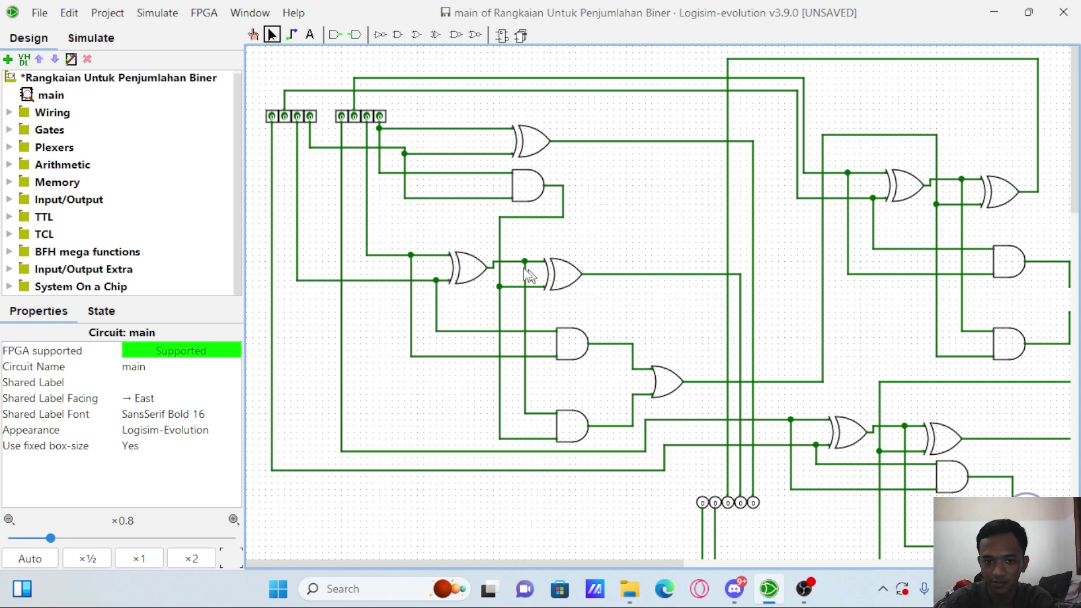
Duplicate the whole full adder circuit with its pins and labels, and place the copy directly beneath the original.
scroll(524, 172, down, 10)
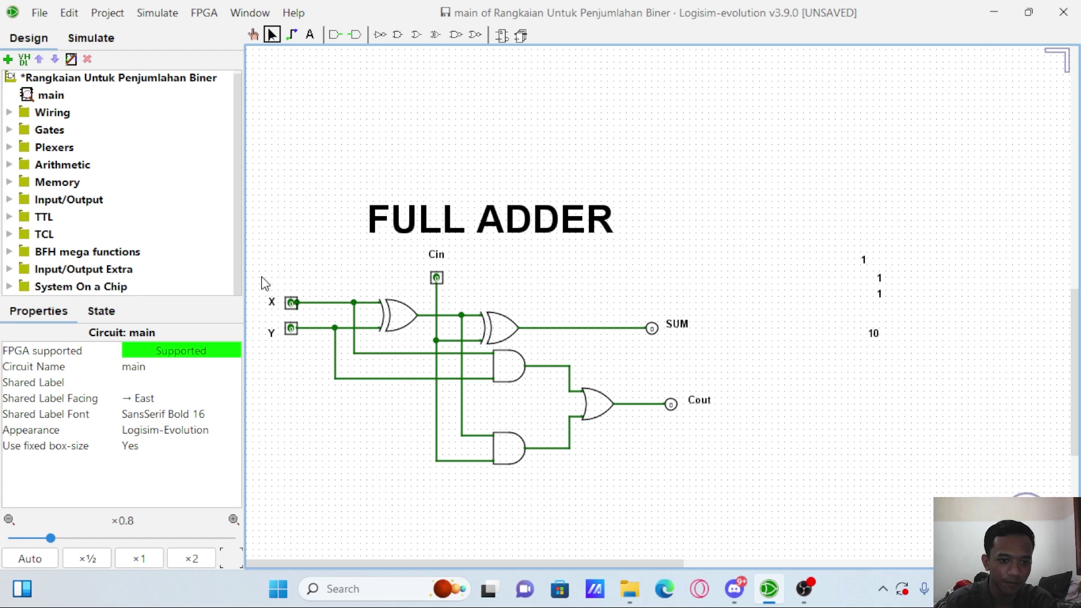
drag(250, 236, 802, 529)
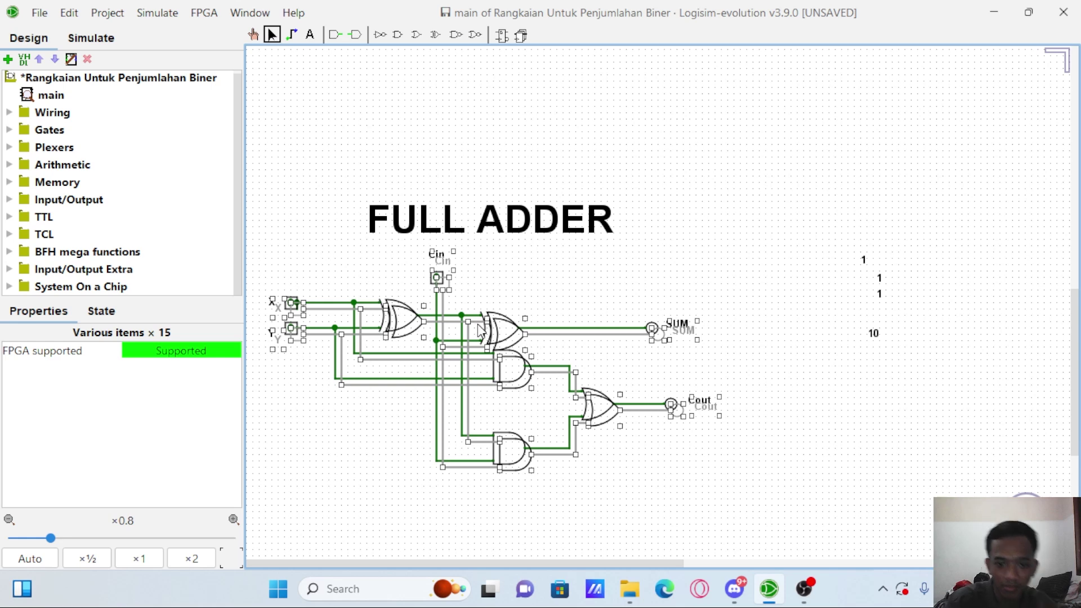
drag(495, 329, 495, 554)
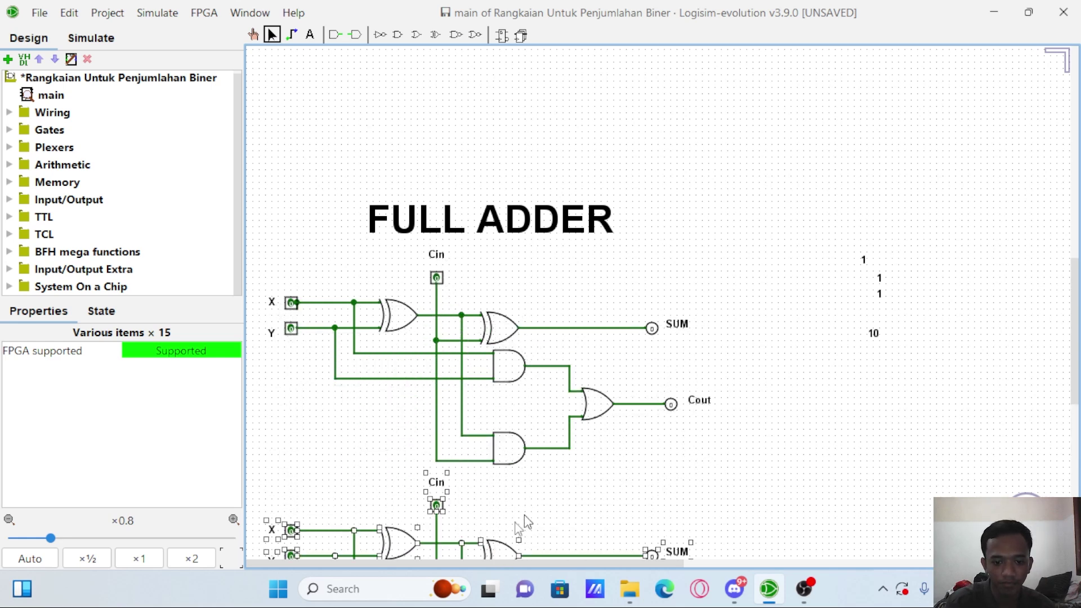
scroll(671, 369, down, 5)
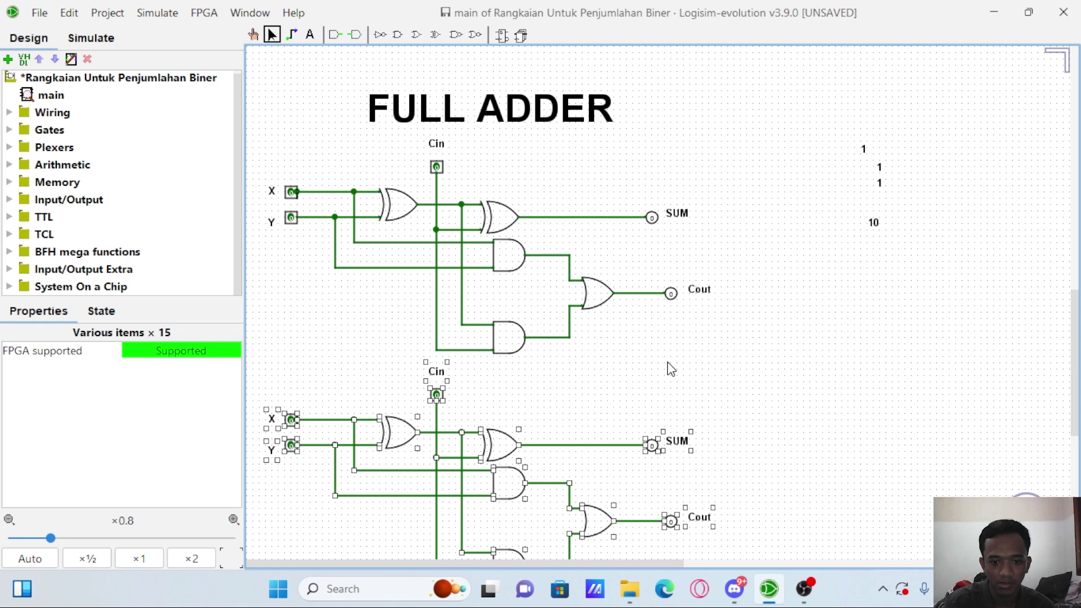
click(617, 376)
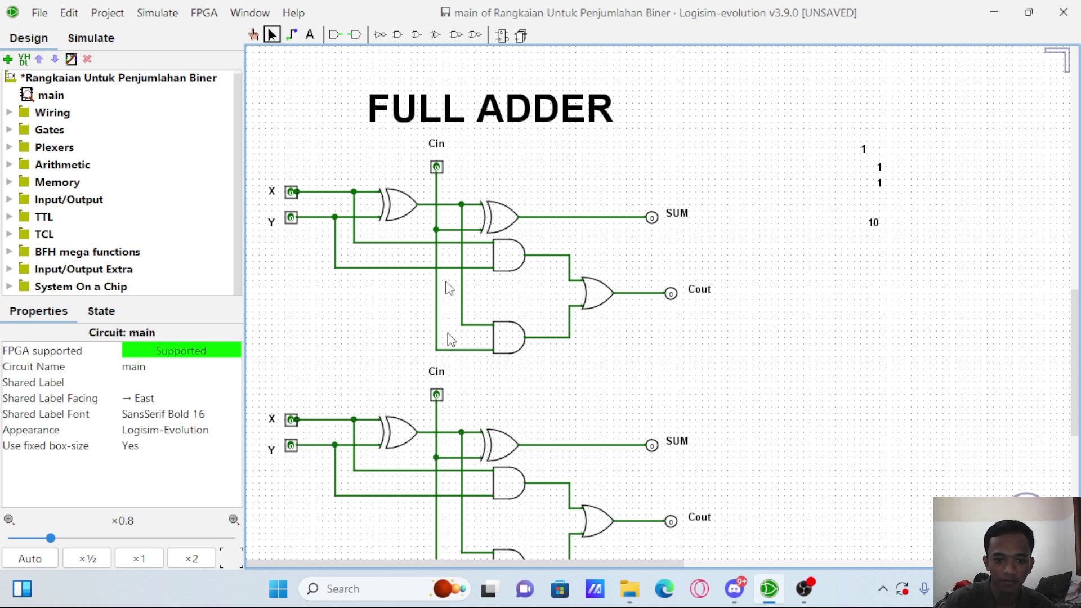
Try deleting the Cin input pin of the copied full adder, and undo the deletion.
click(437, 397)
key(Delete)
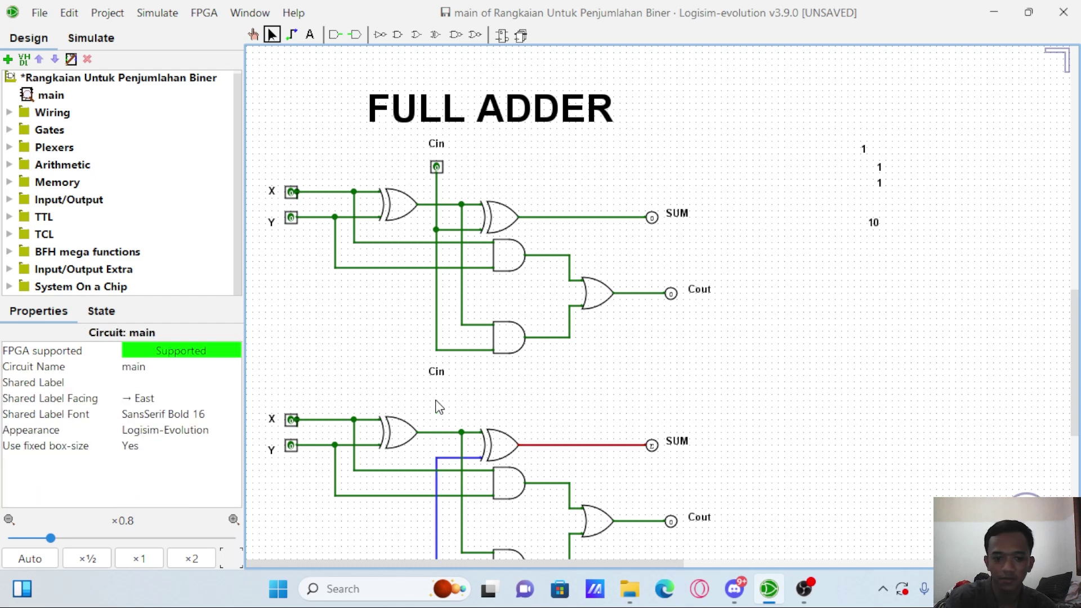
key(ctrl+z)
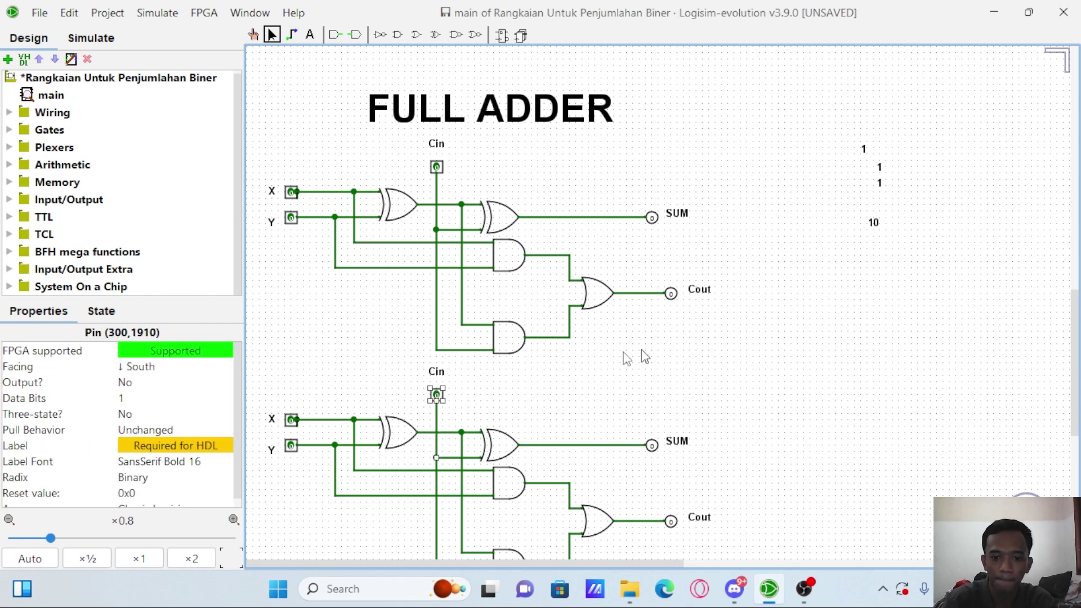
Delete the Cin input pin of the copied full adder beneath the original.
drag(492, 384, 749, 299)
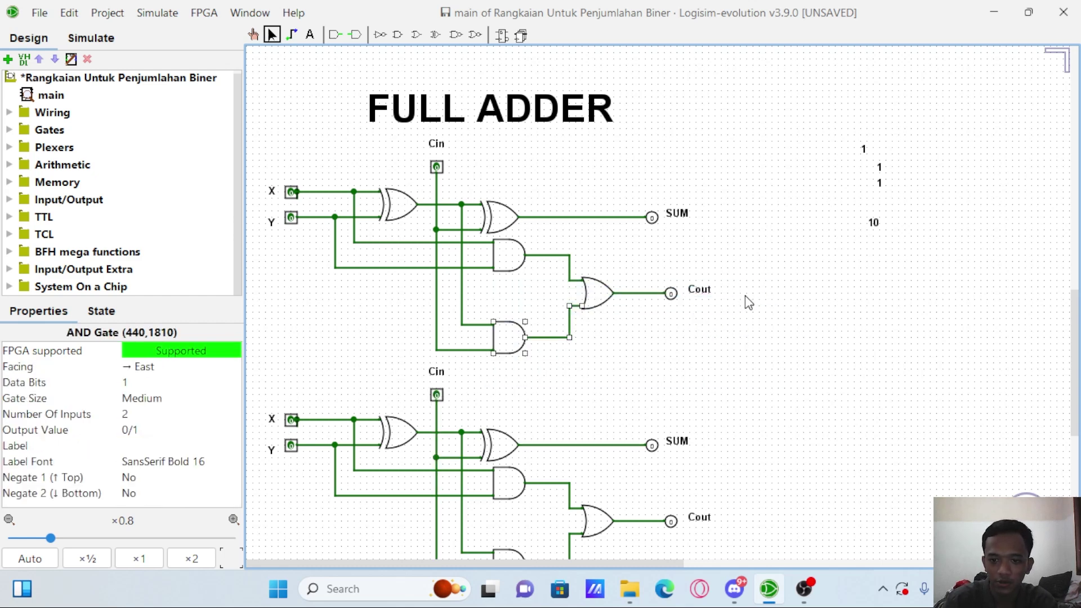
click(445, 397)
click(438, 396)
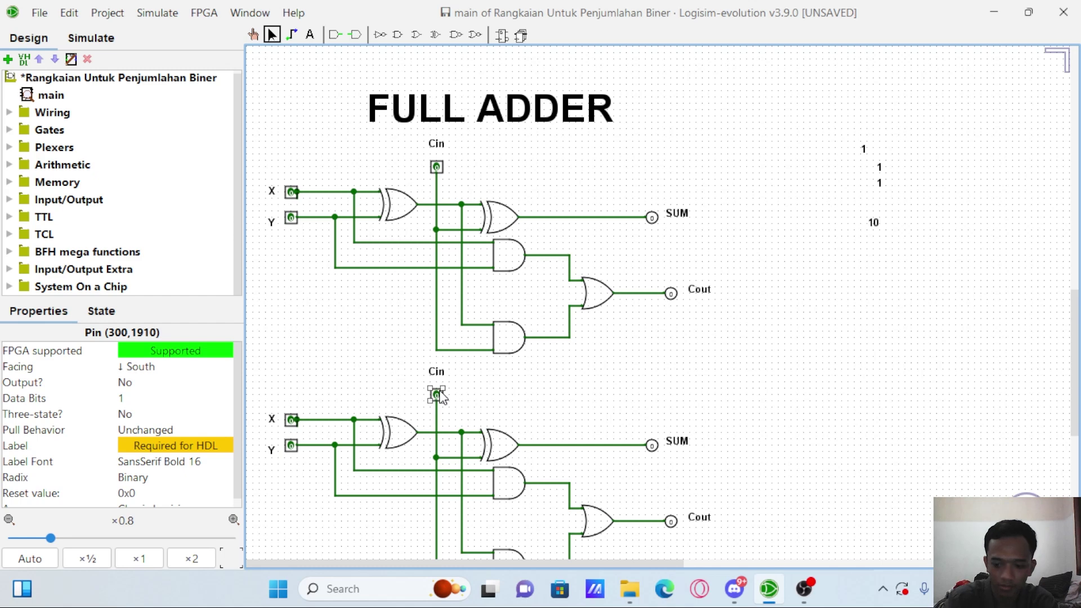
key(Delete)
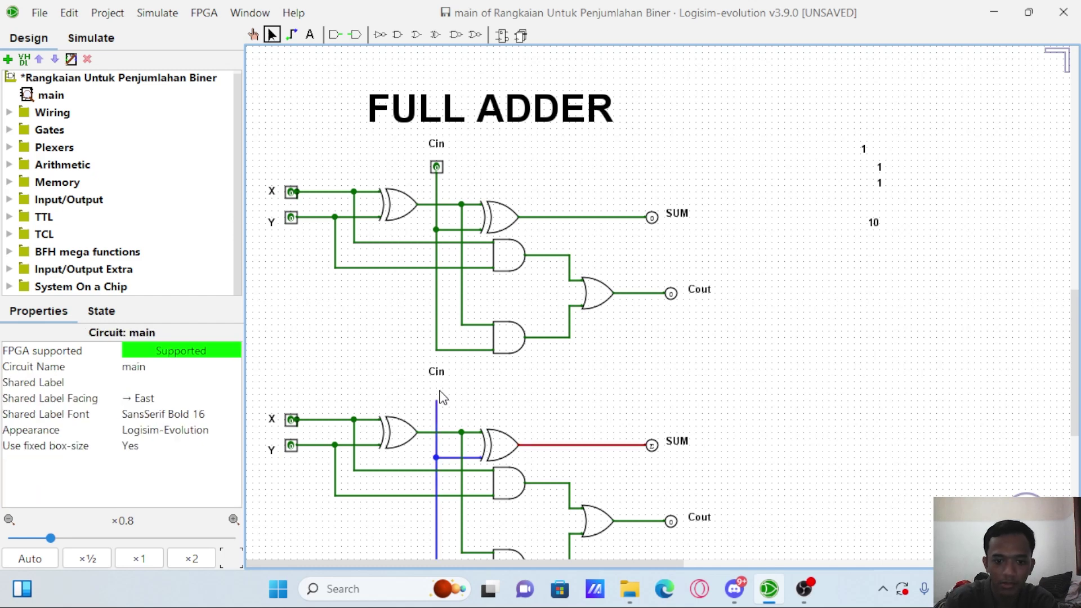
Delete the original full adder's Cout output pin and wire its OR gate output to the copied adder's Cin line.
click(673, 295)
key(Delete)
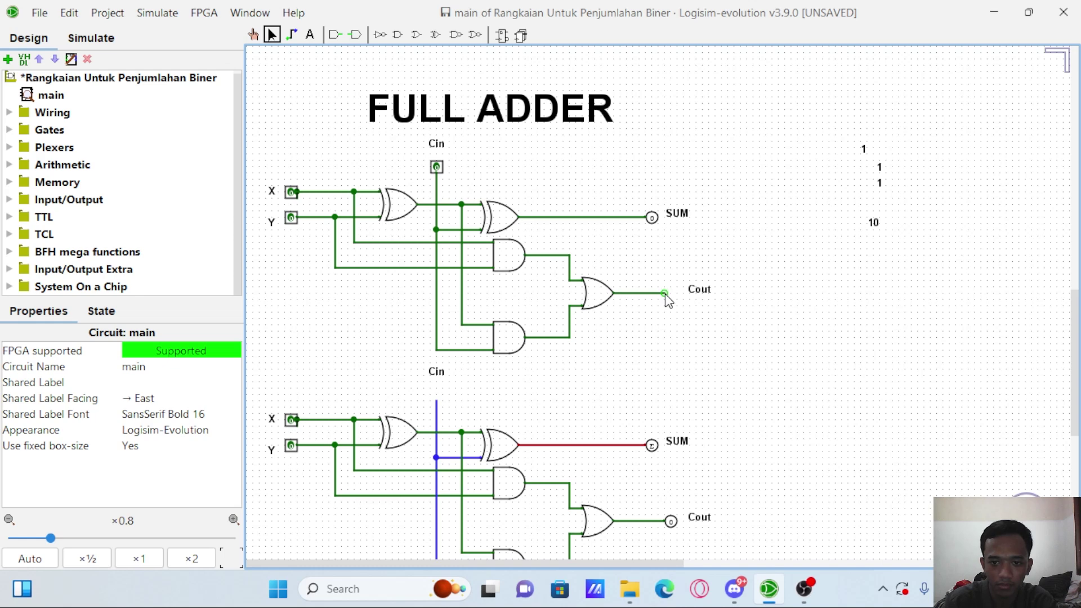
drag(665, 293, 441, 403)
Set the X and Y inputs of the upper full adder to 1 in the simulation.
scroll(518, 329, down, 2)
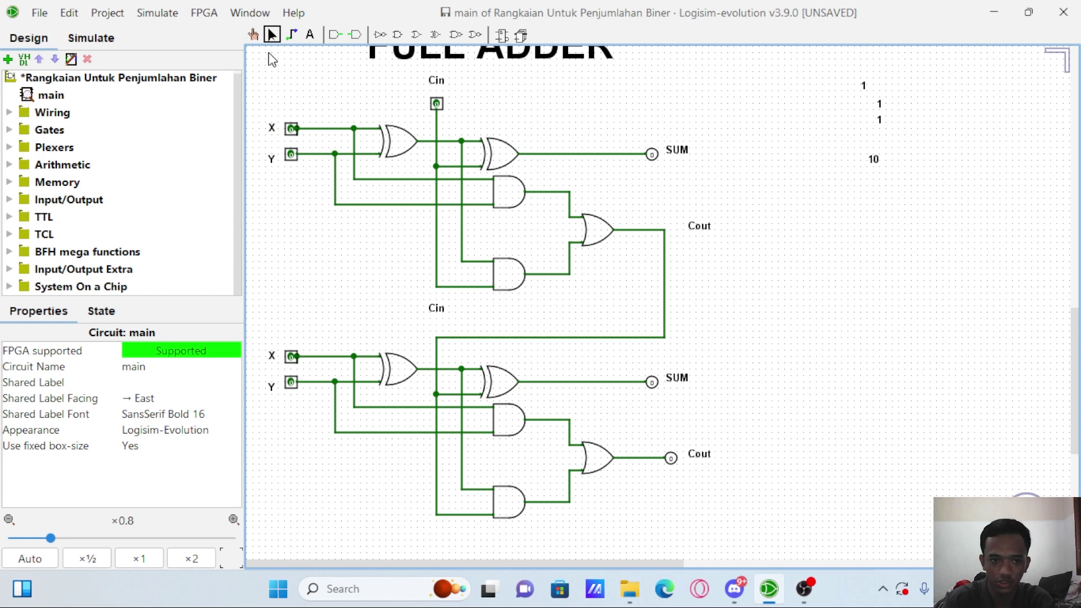
click(252, 34)
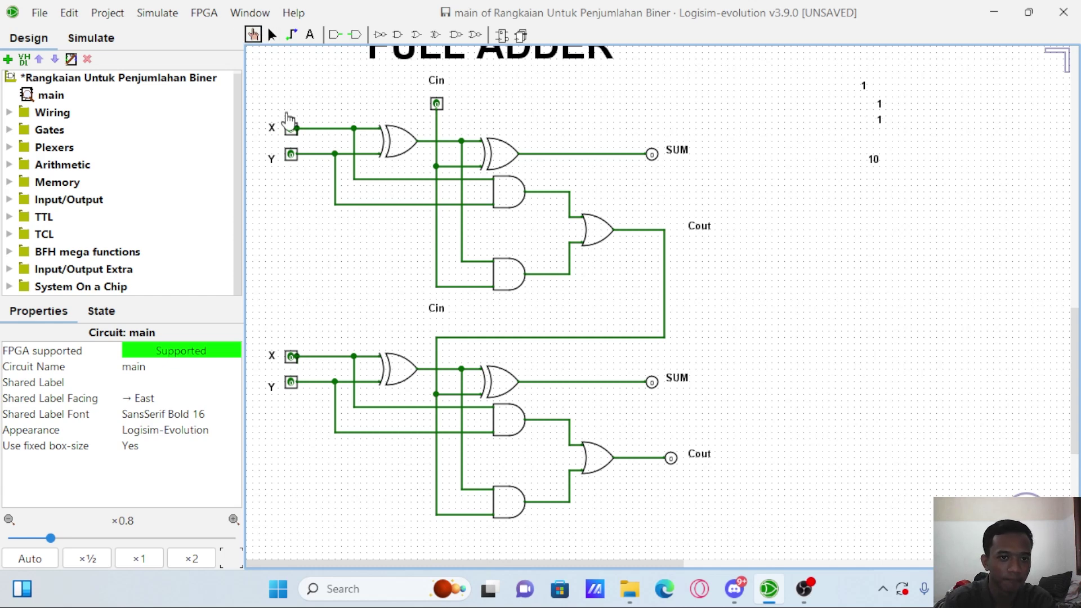
click(291, 129)
click(291, 154)
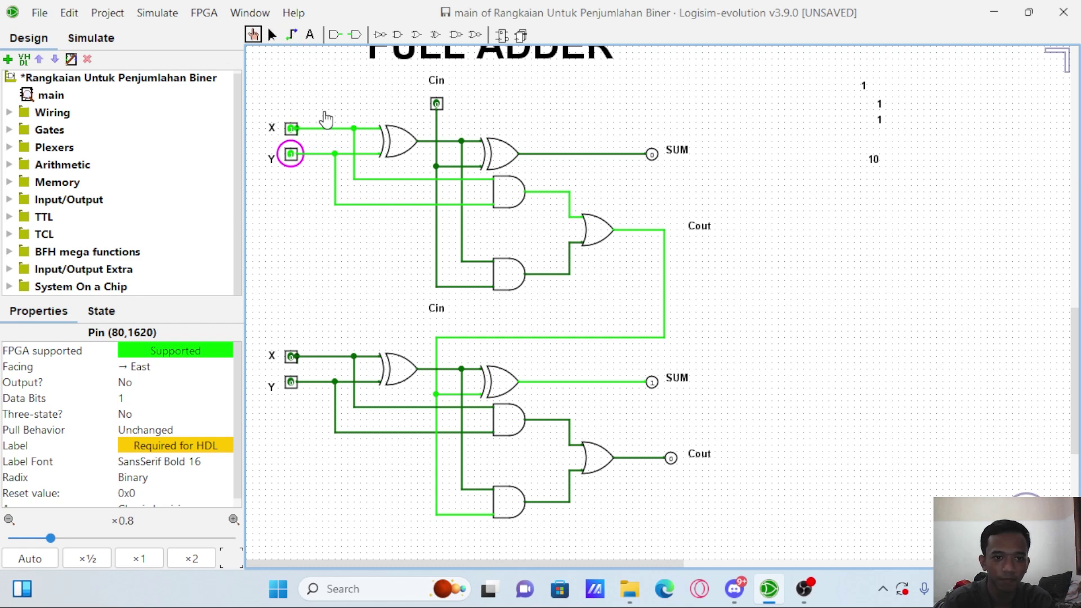
click(273, 33)
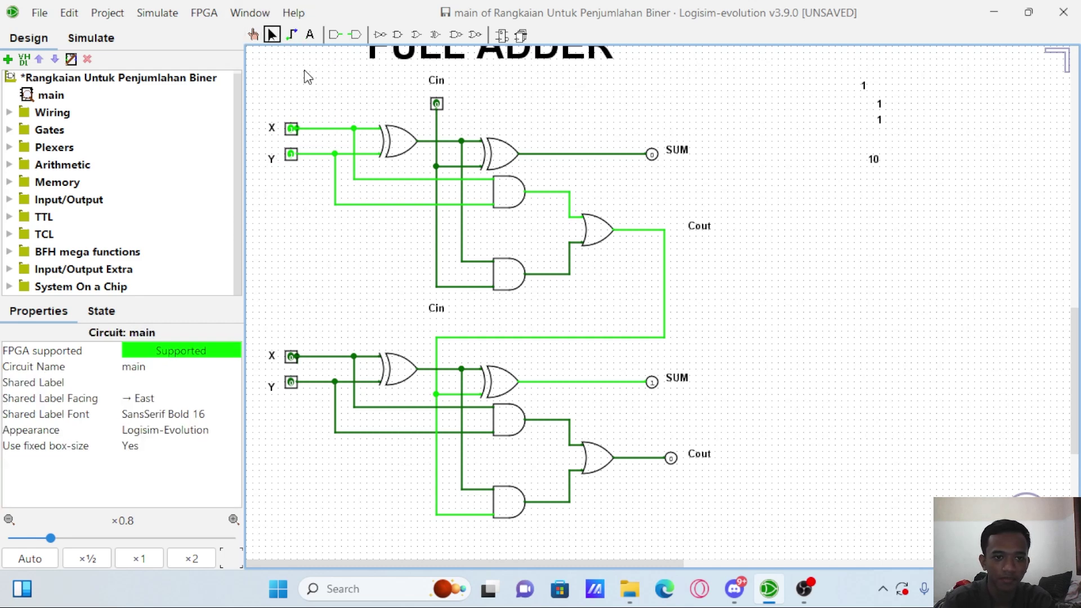
Examine how the carry lines link the adder stages in the multi-bit circuit above, from input pins to output pins.
scroll(304, 70, up, 10)
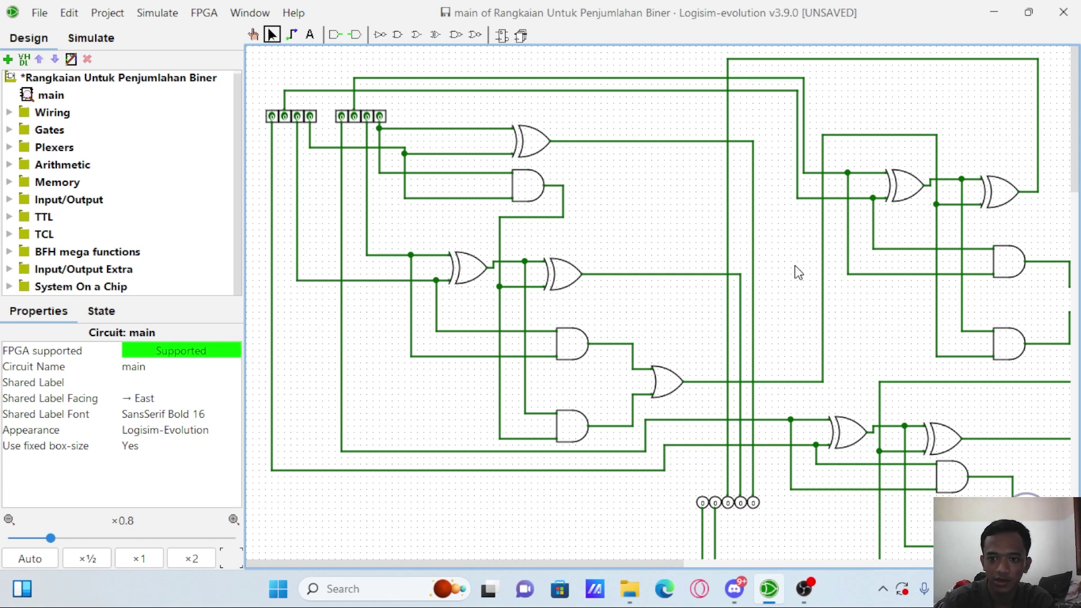
scroll(797, 272, right, 5)
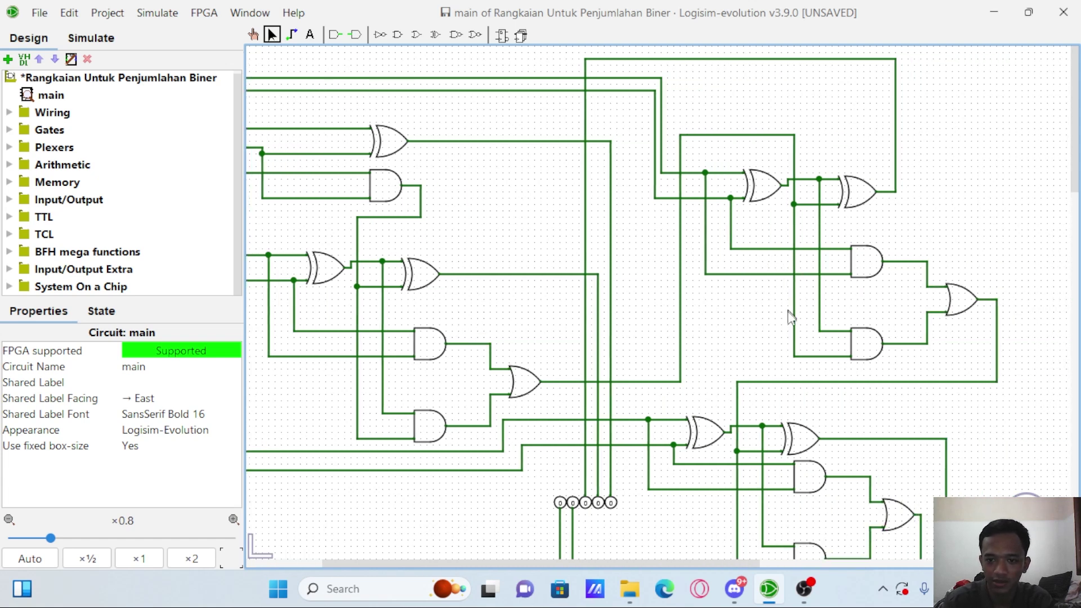
scroll(788, 324, down, 5)
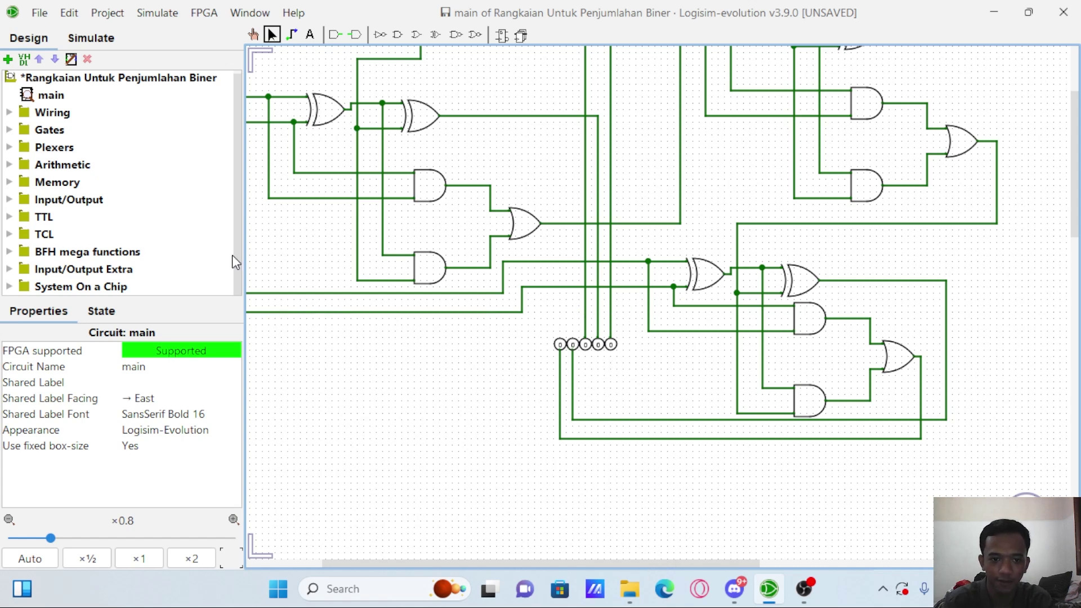
scroll(417, 259, left, 5)
scroll(417, 259, up, 5)
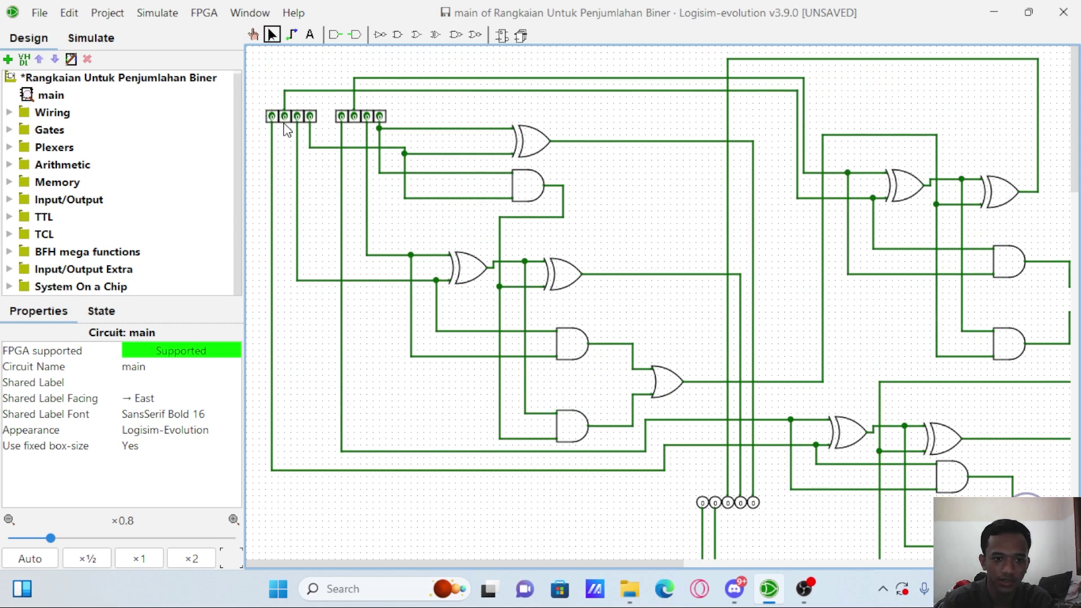
scroll(286, 128, down, 15)
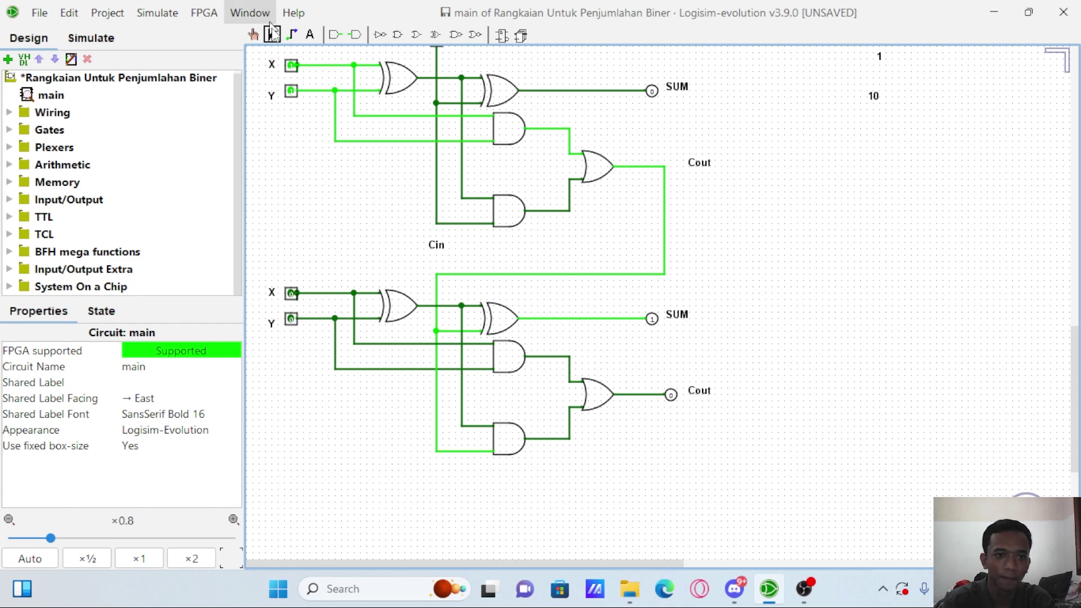
Set the X and Y inputs of the lower full adder to 1 in the simulation.
scroll(338, 187, up, 2)
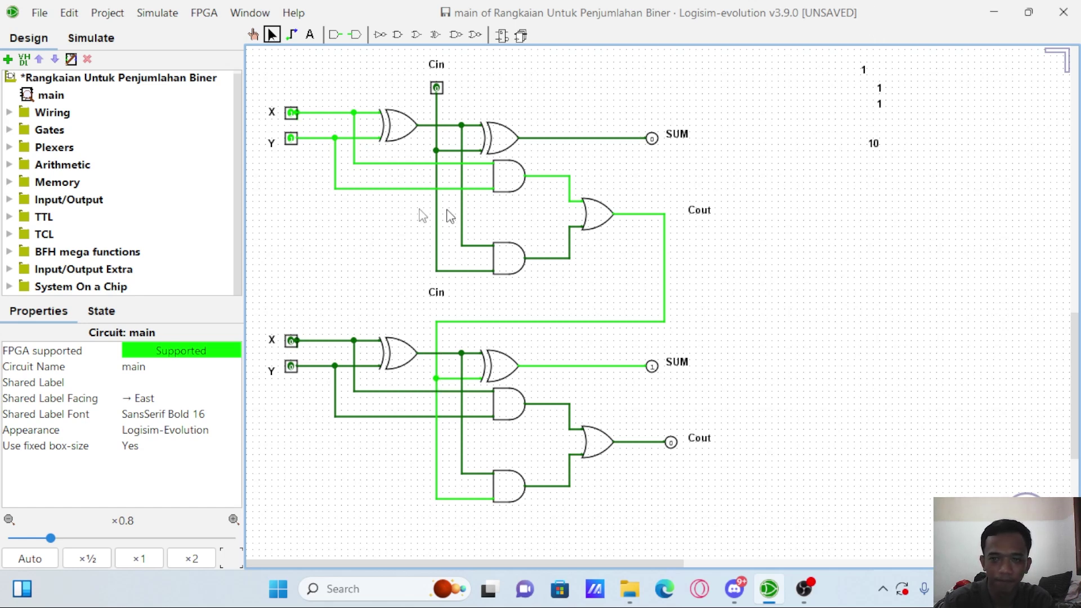
click(253, 36)
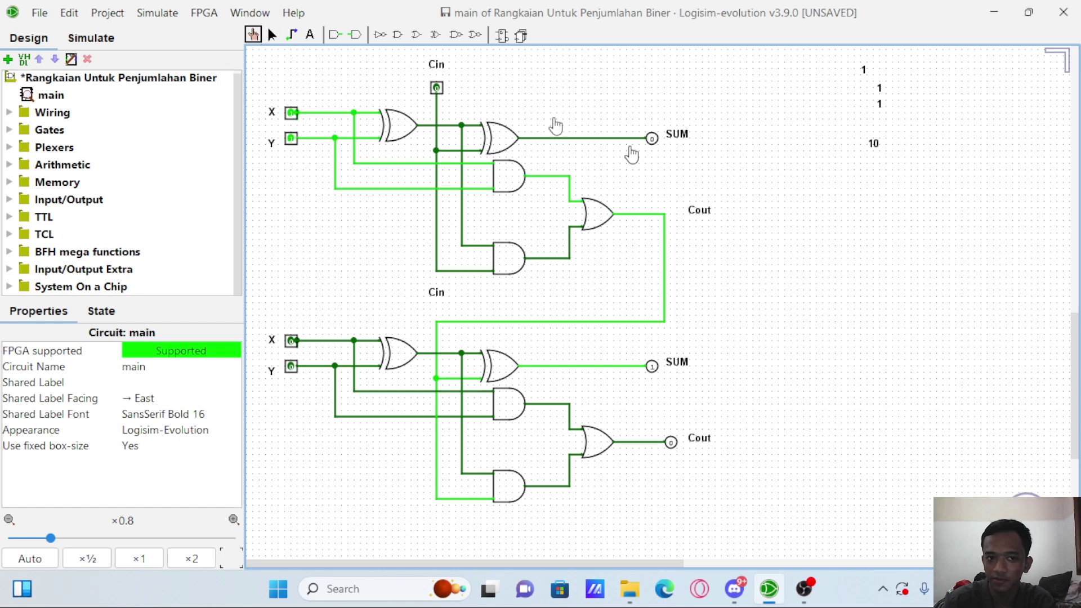
click(290, 340)
click(291, 367)
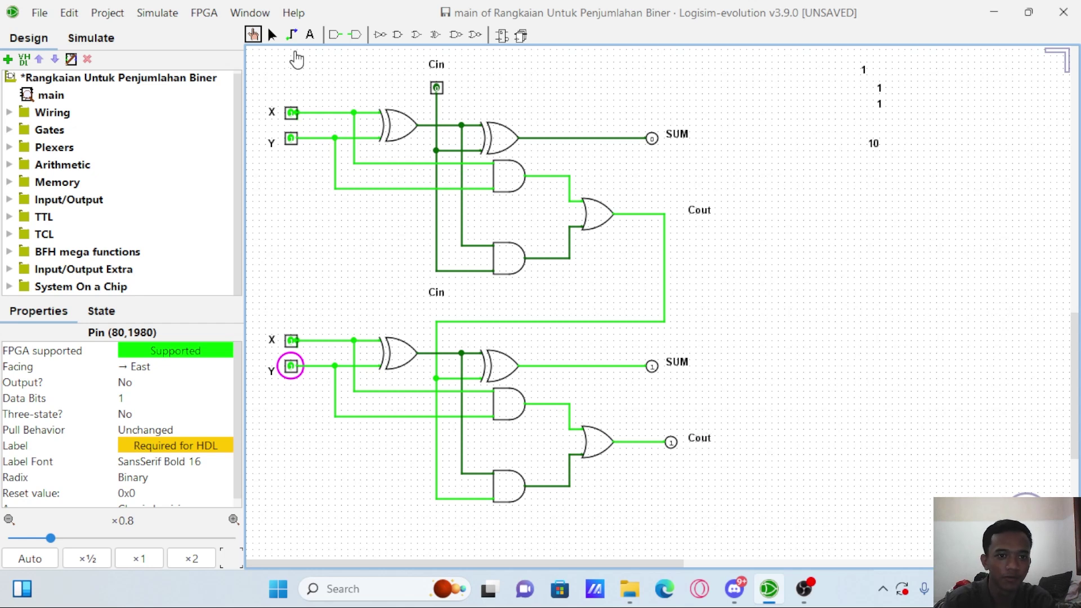
click(271, 34)
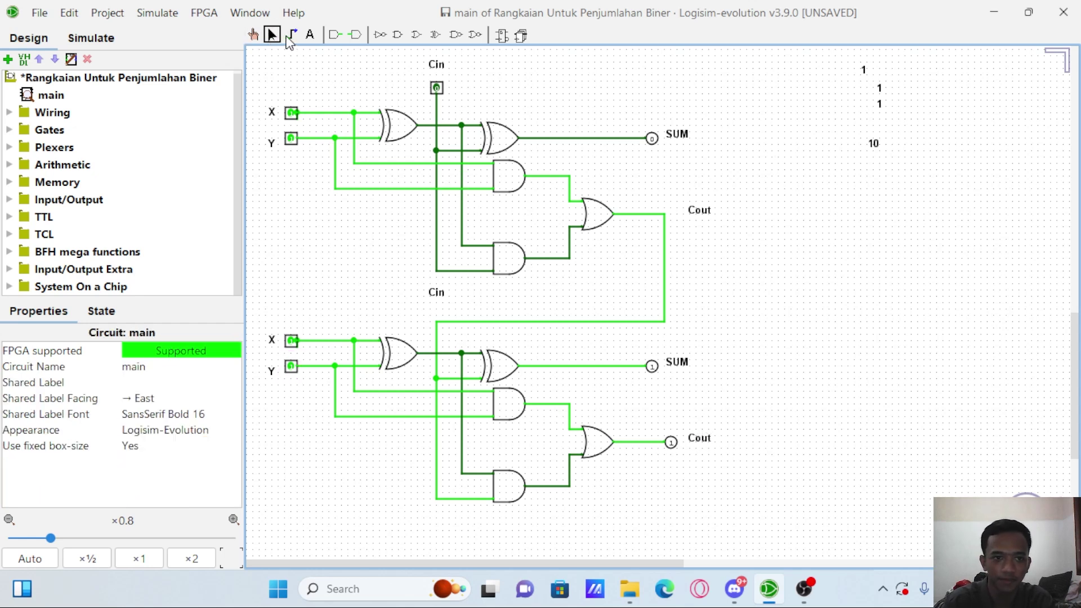
Extend the written binary addition with text labels reading 1 for the second column's carry, both operand digits and the leading result digit.
click(310, 35)
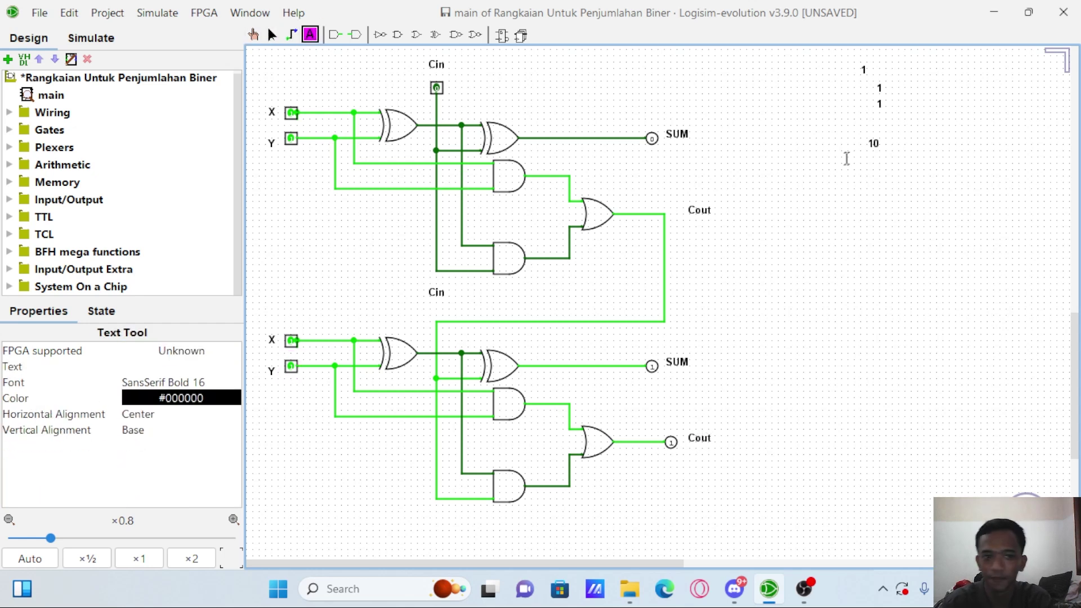
click(868, 91)
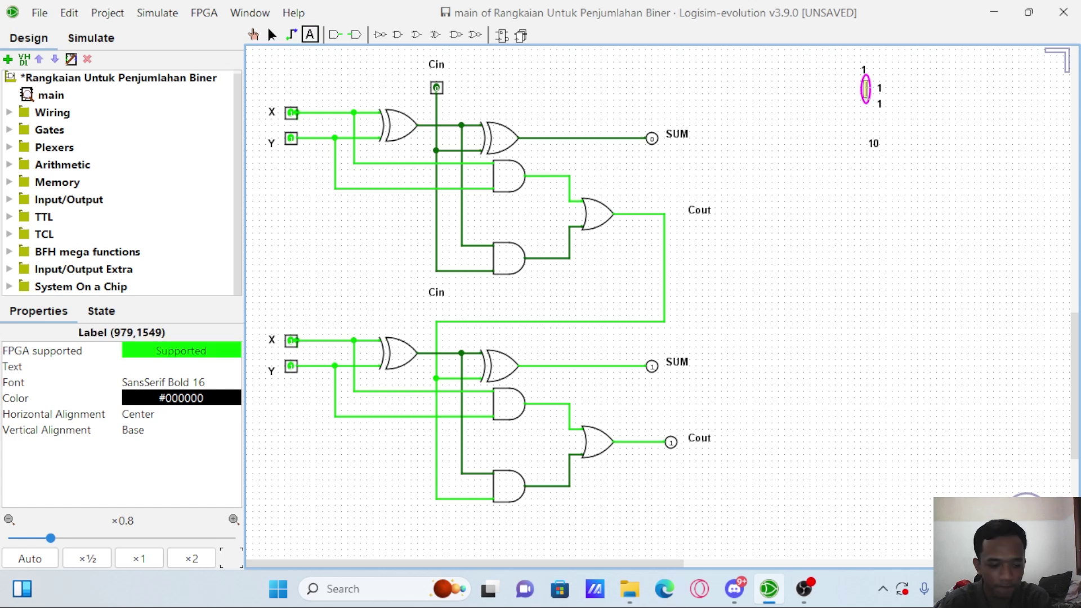
click(866, 101)
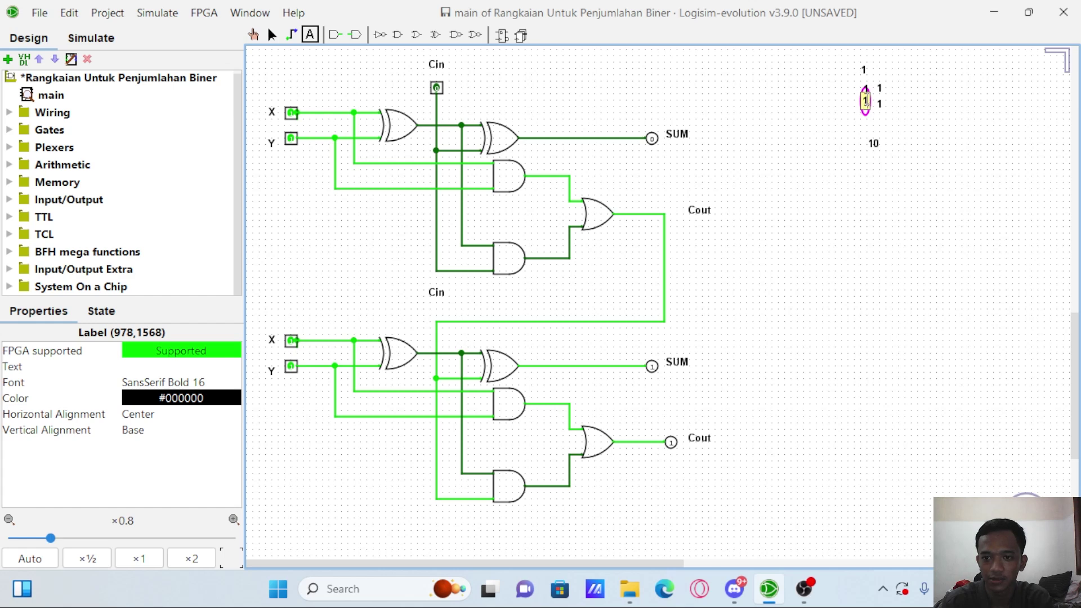
click(847, 68)
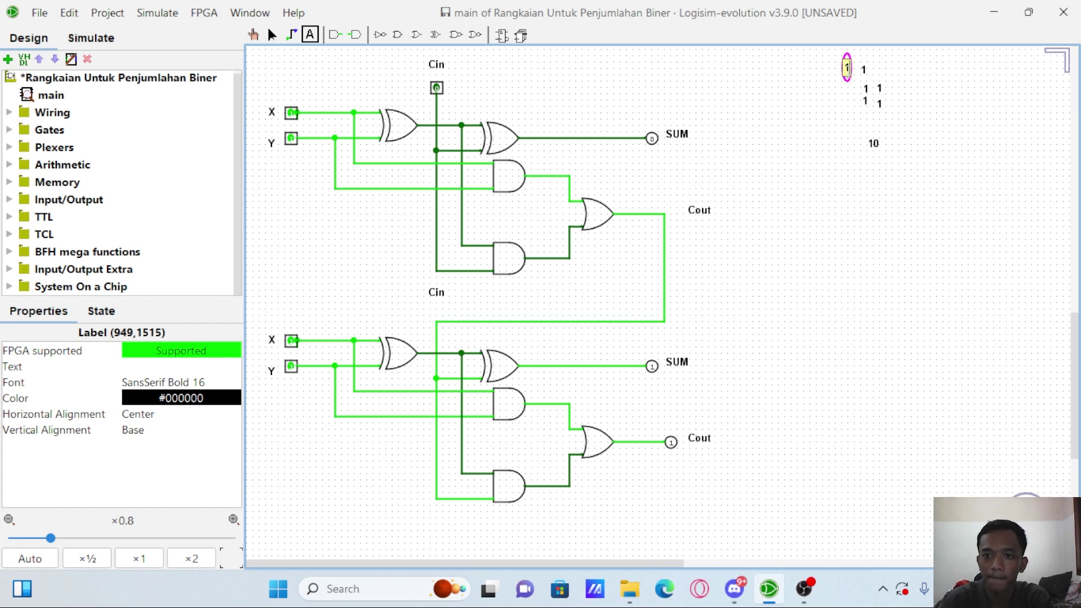
click(859, 140)
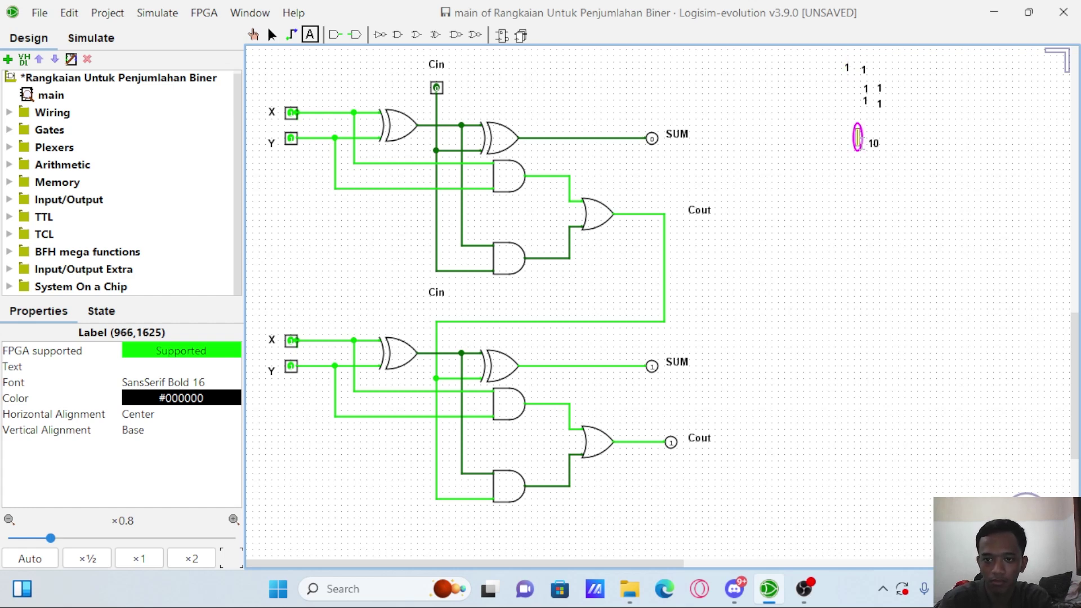
click(861, 147)
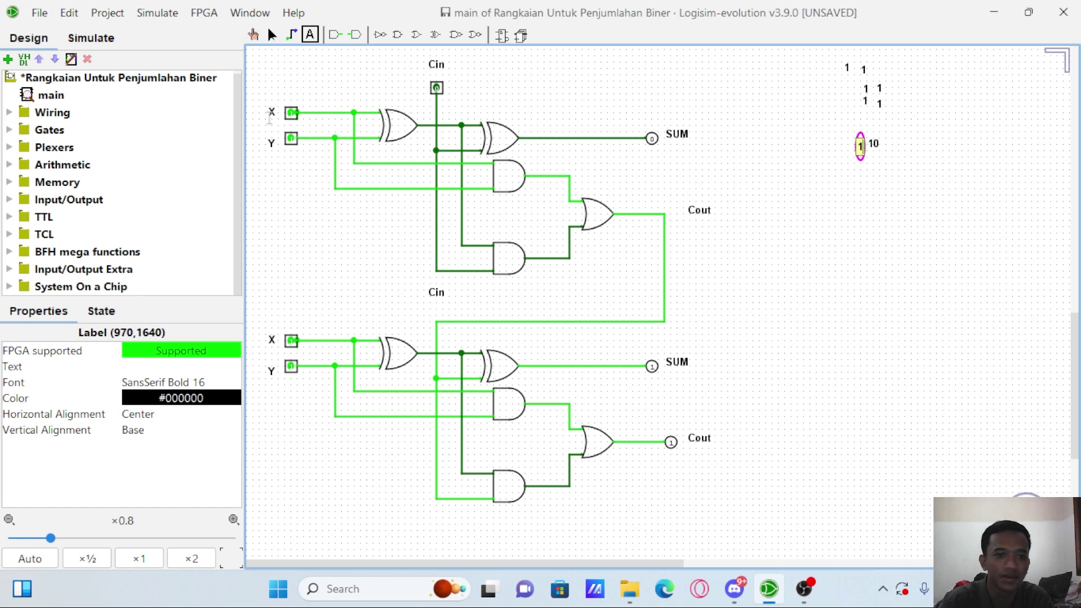
click(272, 34)
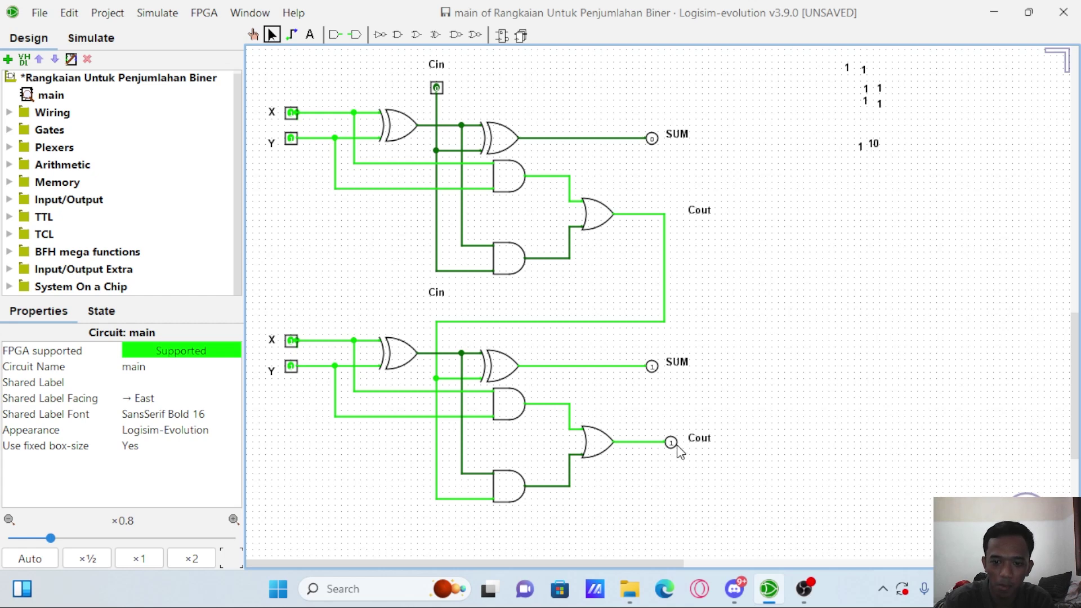
click(881, 146)
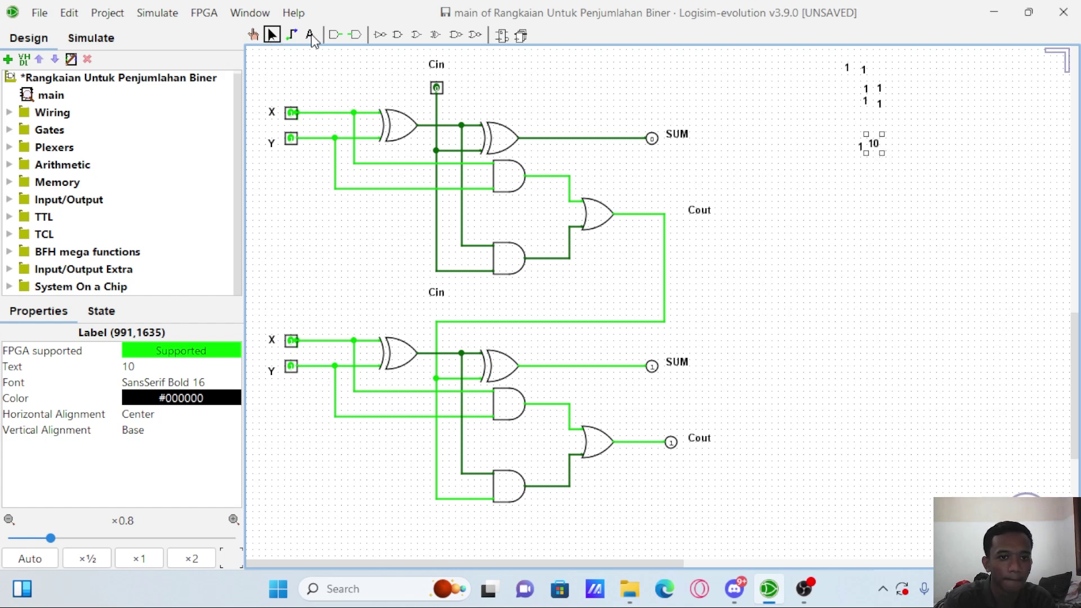
click(310, 35)
click(873, 144)
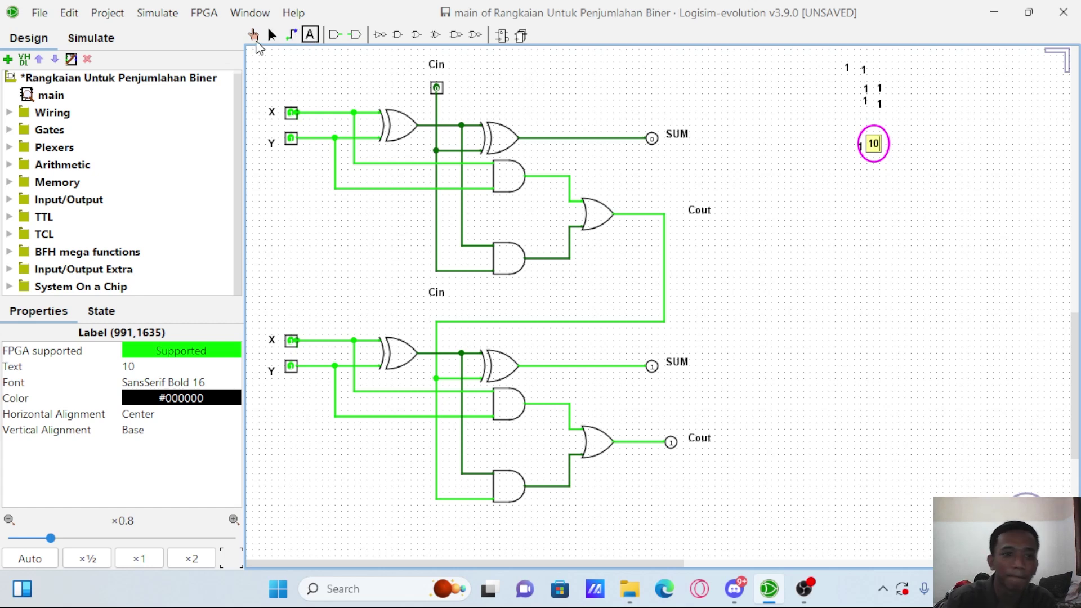
click(271, 37)
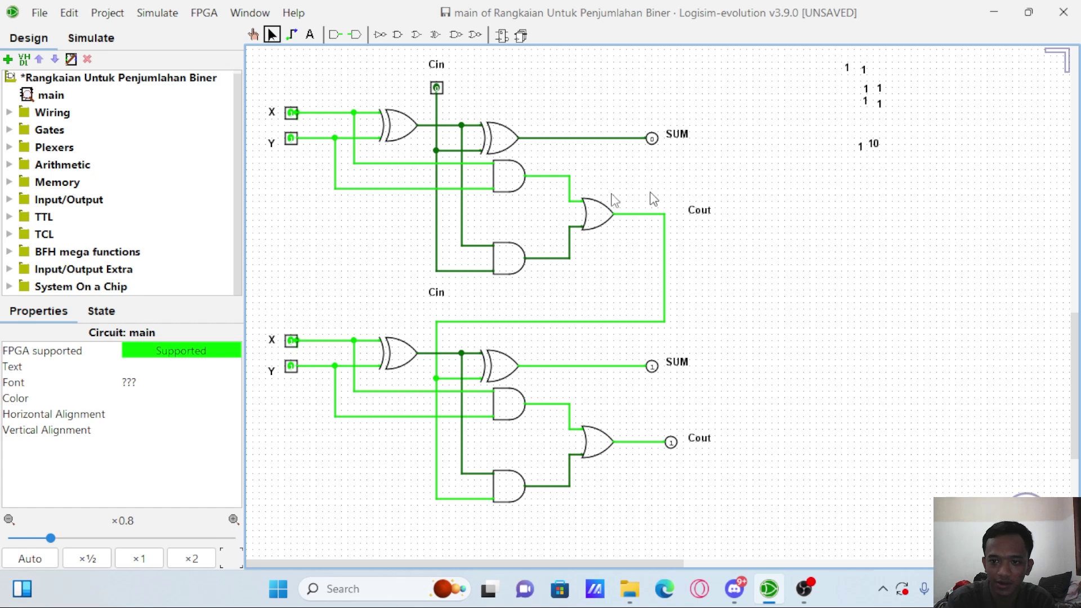
Examine the multi-bit adder's input pins, outputs and first XOR and AND stage against the full adder, and select that stage's AND gate.
scroll(382, 104, up, 5)
scroll(383, 104, up, 5)
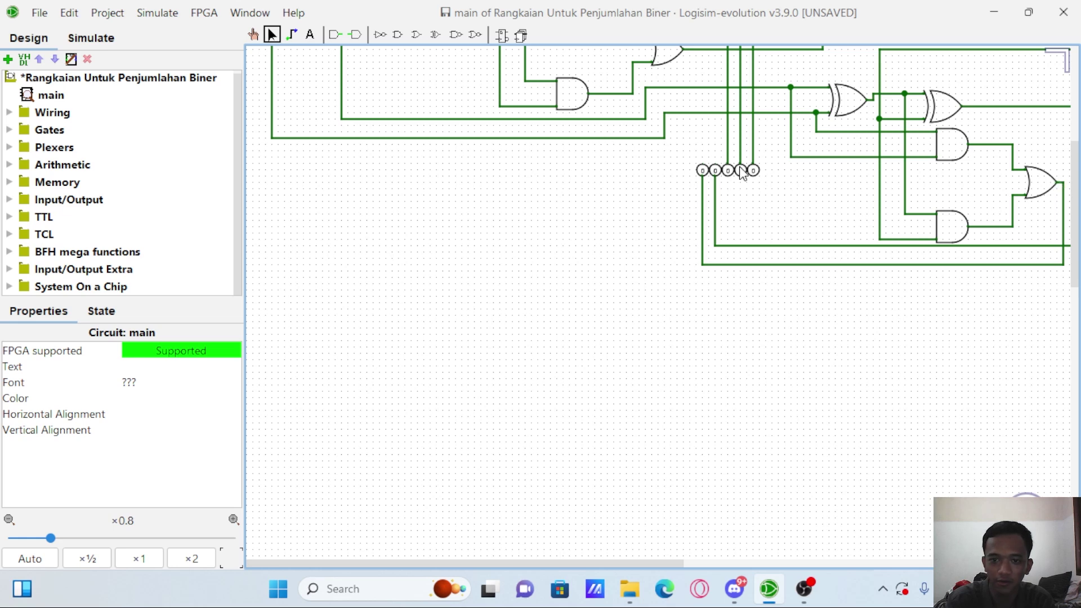
scroll(766, 177, up, 10)
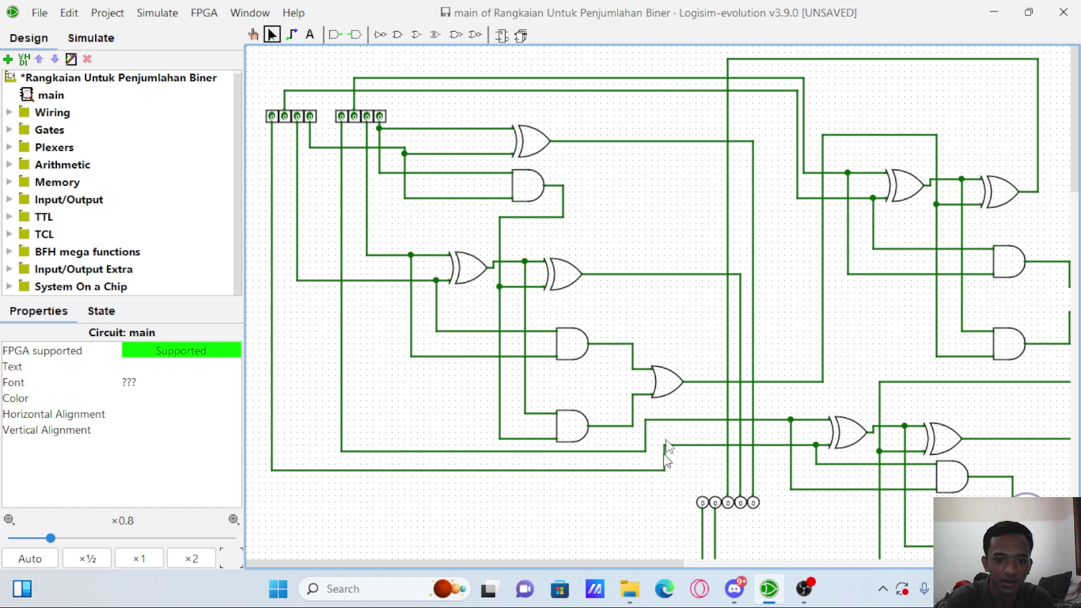
scroll(570, 345, down, 2)
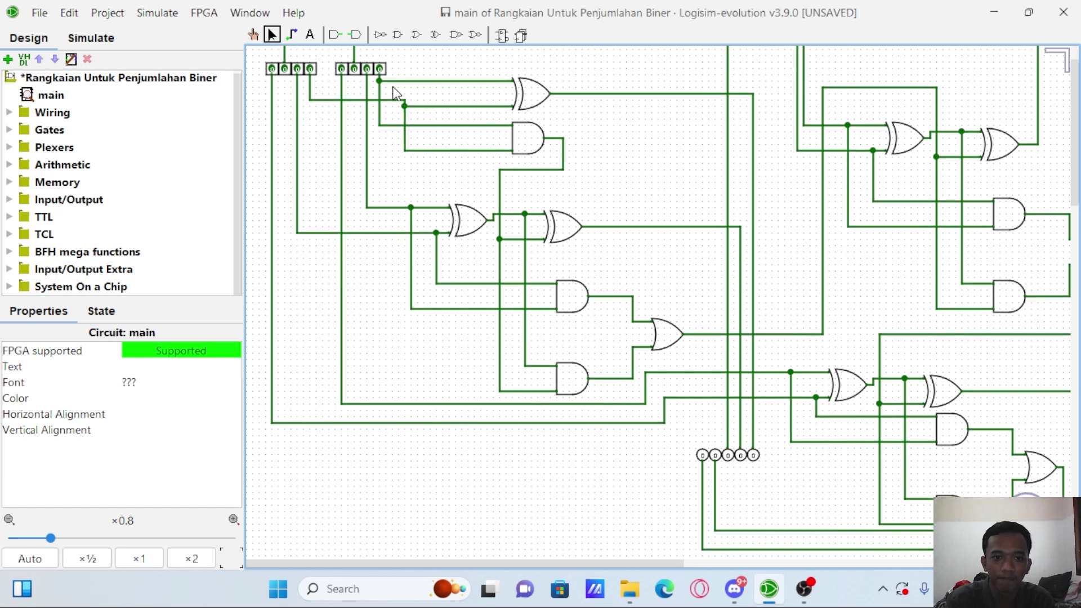
scroll(397, 93, up, 2)
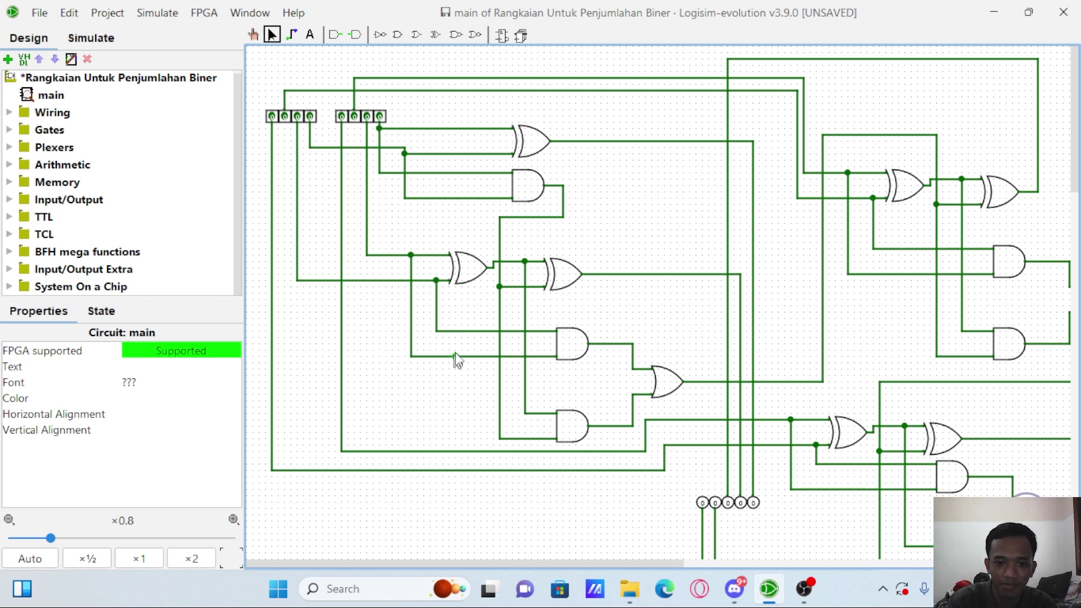
scroll(471, 258, down, 3)
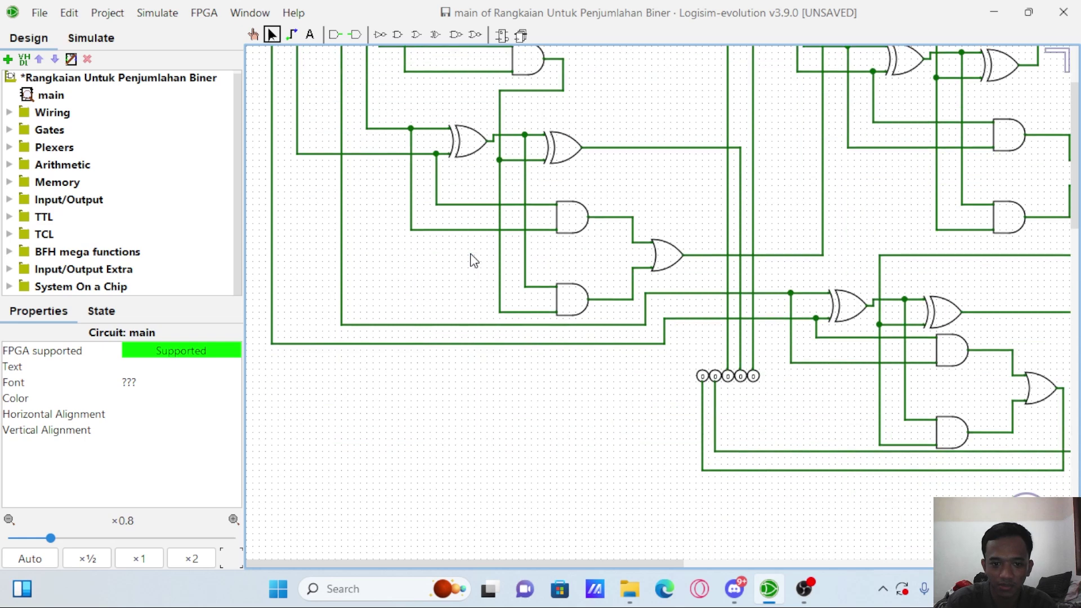
scroll(472, 258, down, 10)
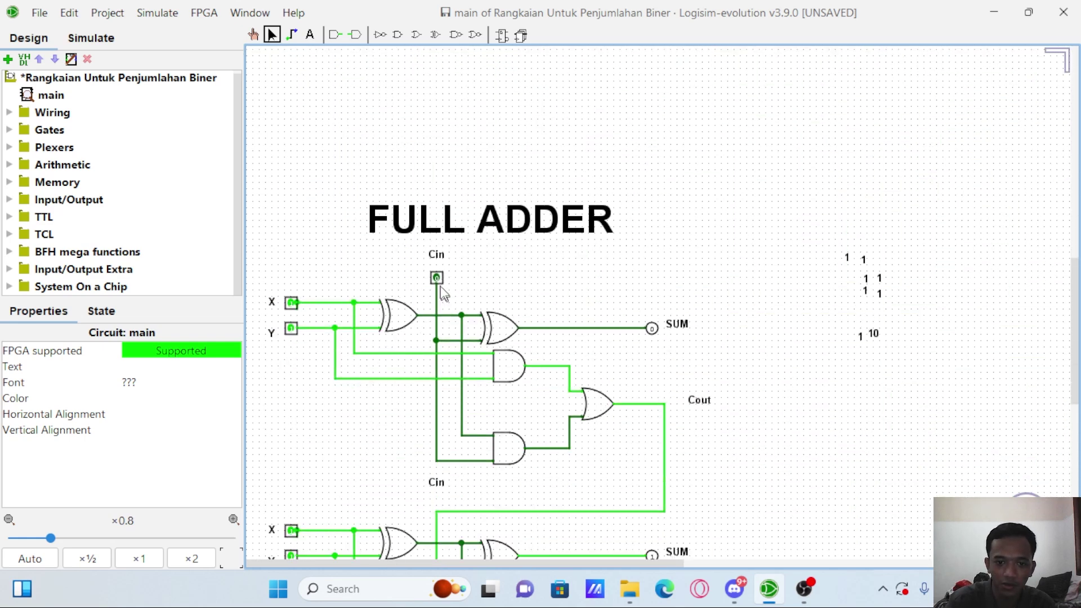
scroll(443, 279, up, 5)
scroll(442, 279, up, 8)
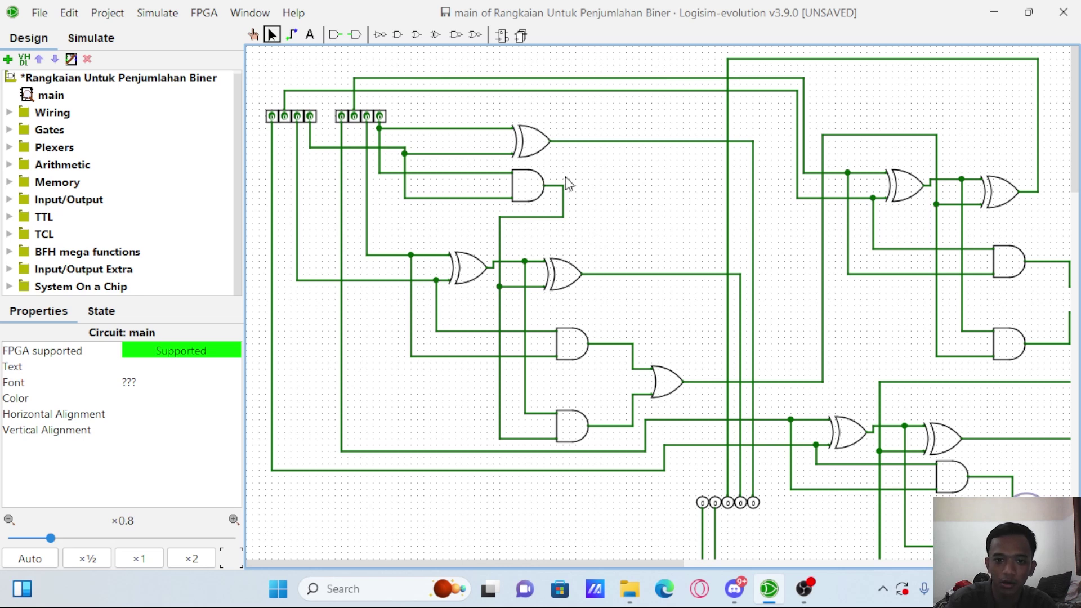
click(535, 190)
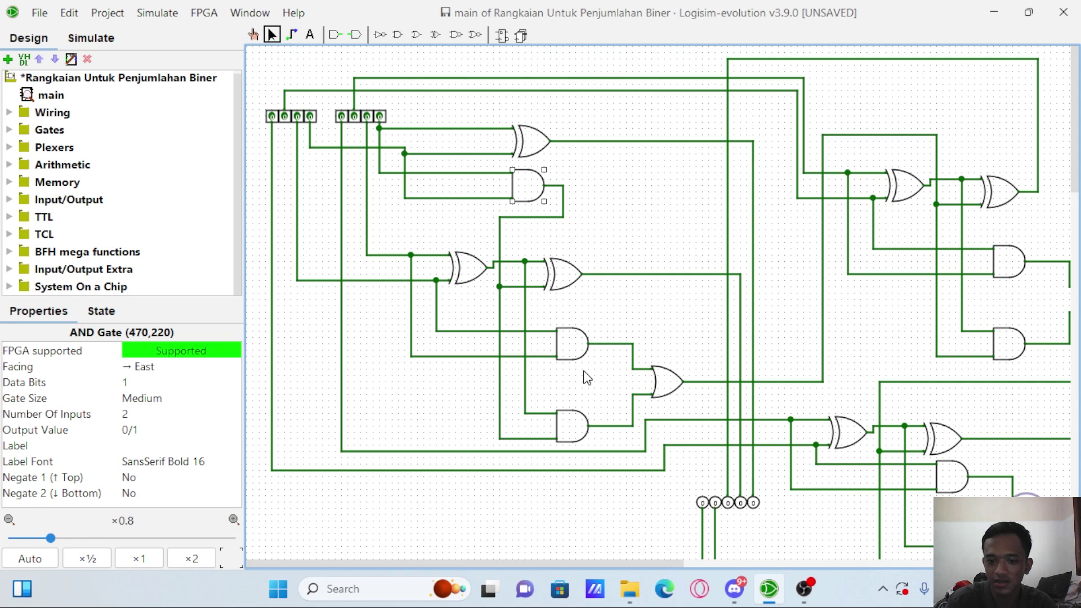
Deselect the AND gate and compare the chained full adders below with the second stage of the multi-bit adder.
click(473, 311)
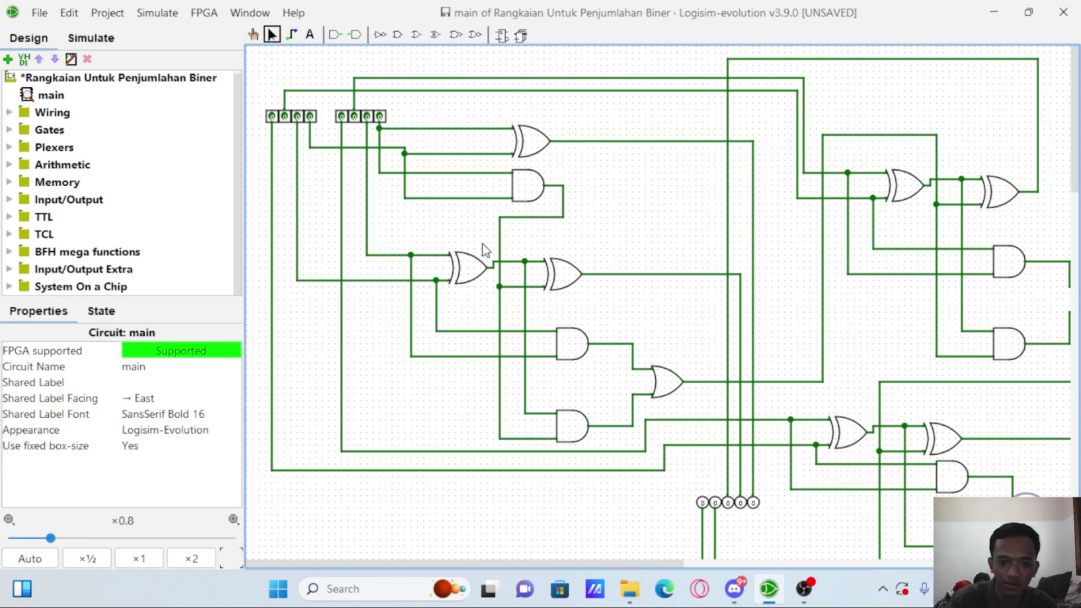
scroll(611, 441, down, 10)
scroll(612, 443, up, 2)
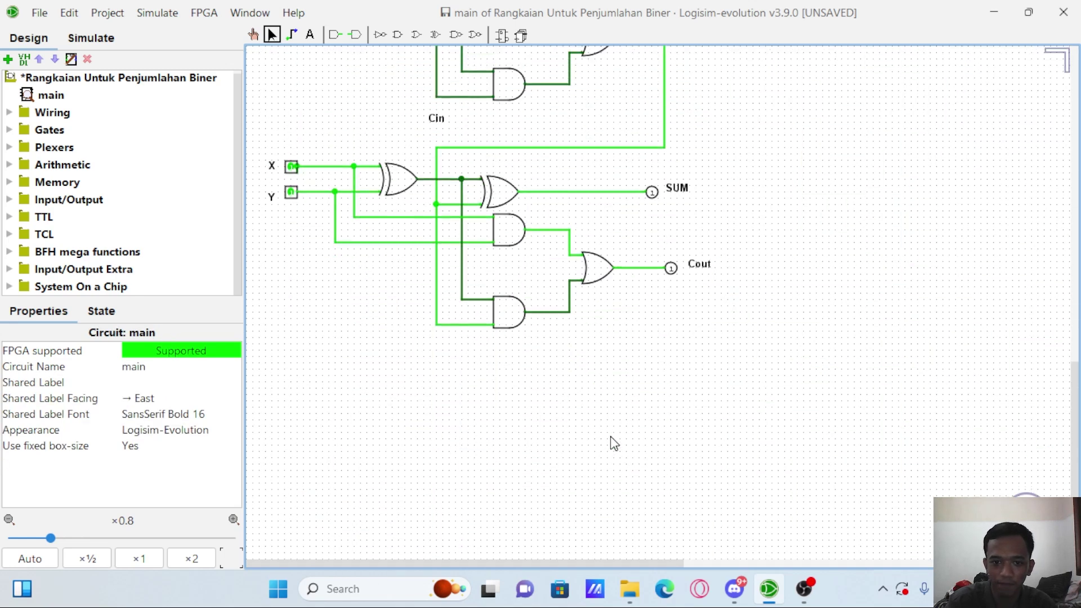
scroll(400, 315, up, 7)
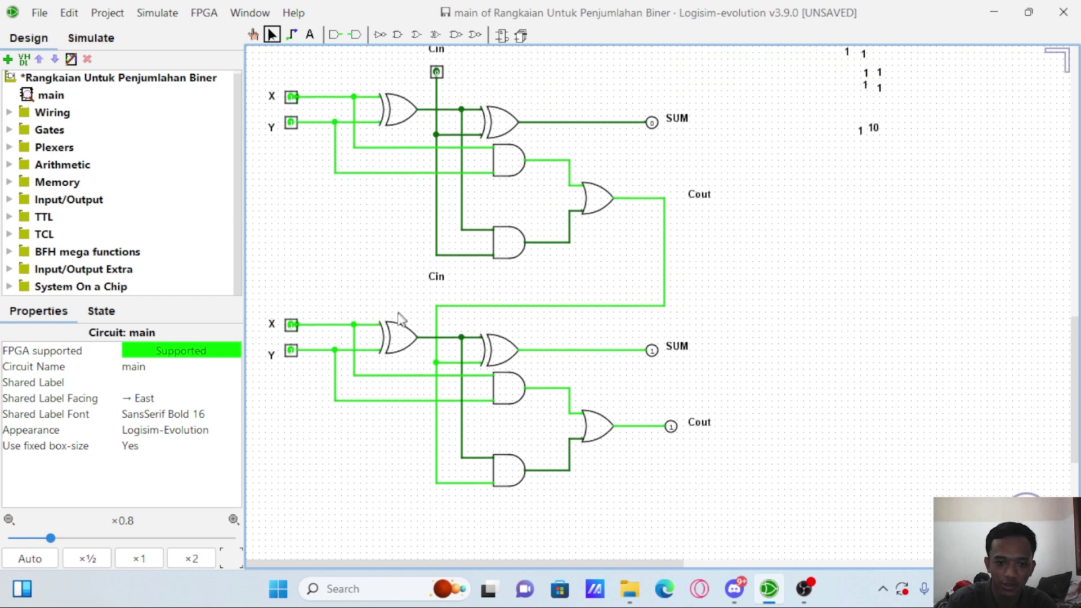
scroll(394, 314, down, 15)
scroll(393, 314, up, 2)
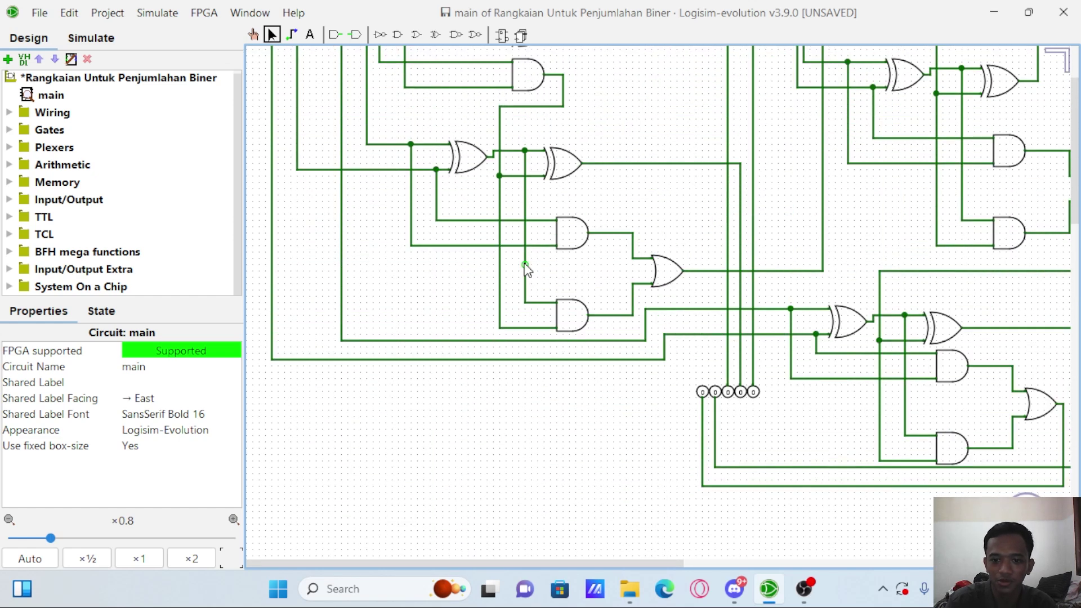
scroll(530, 270, up, 3)
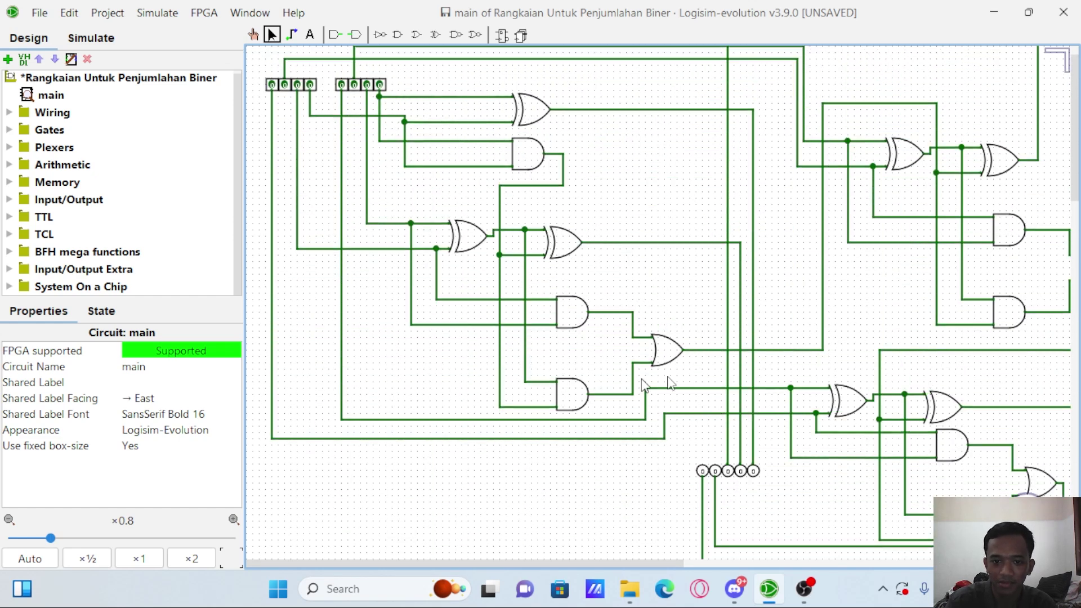
Examine how the second stage's carry feeds the third and fourth adder stages, and how their inputs and outputs connect to the pins.
scroll(819, 351, right, 2)
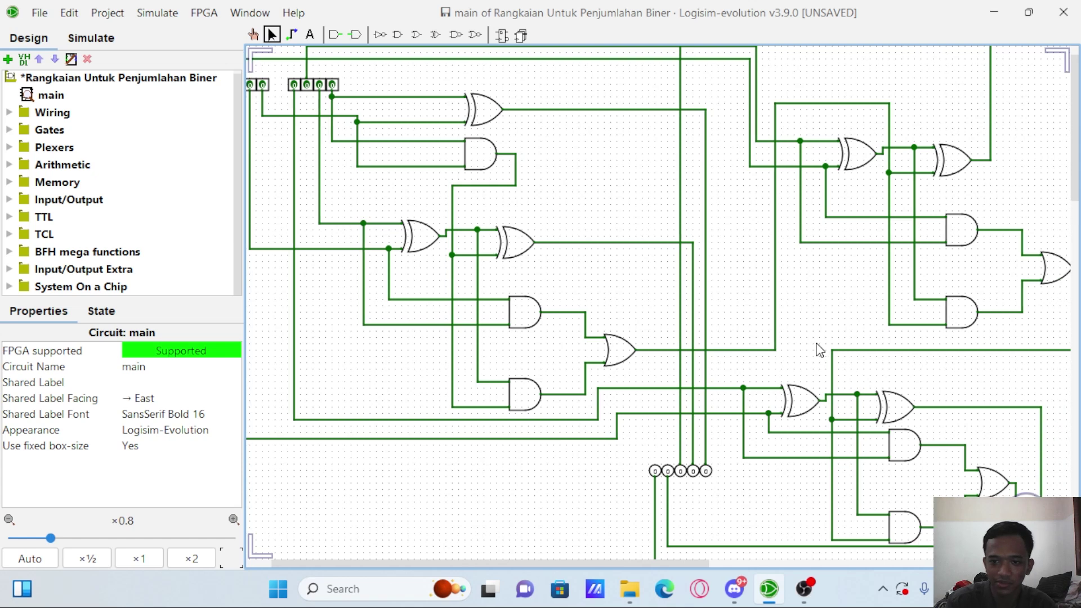
scroll(886, 158, up, 1)
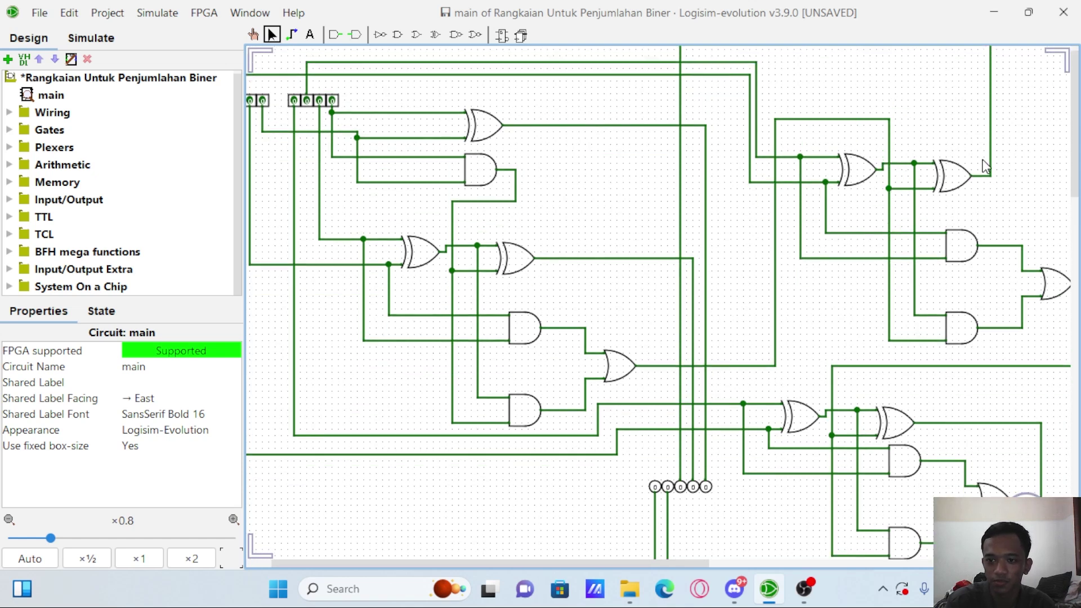
scroll(985, 166, up, 1)
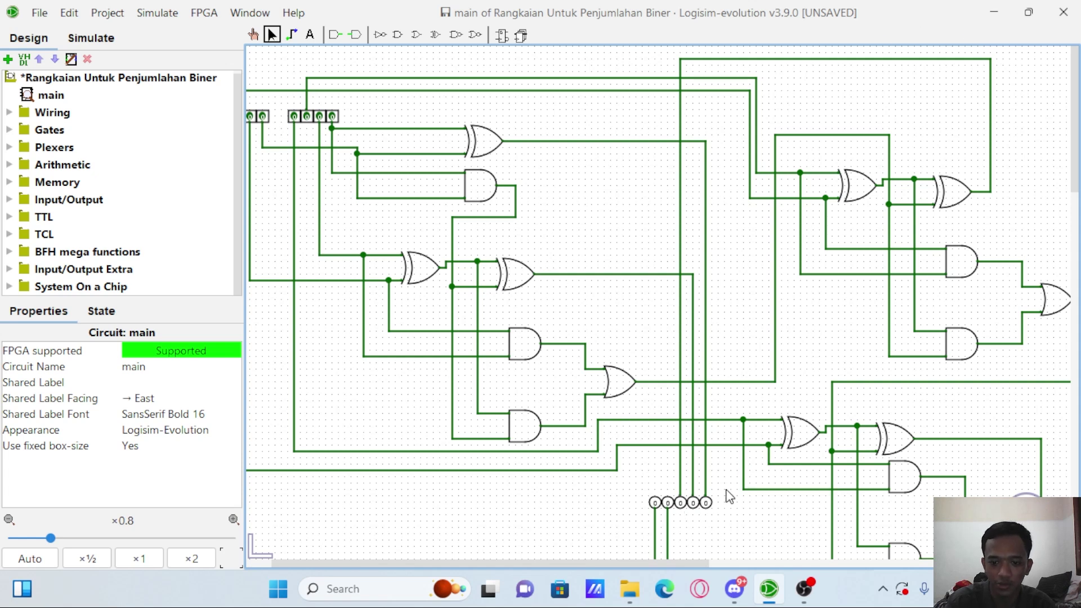
scroll(986, 260, right, 5)
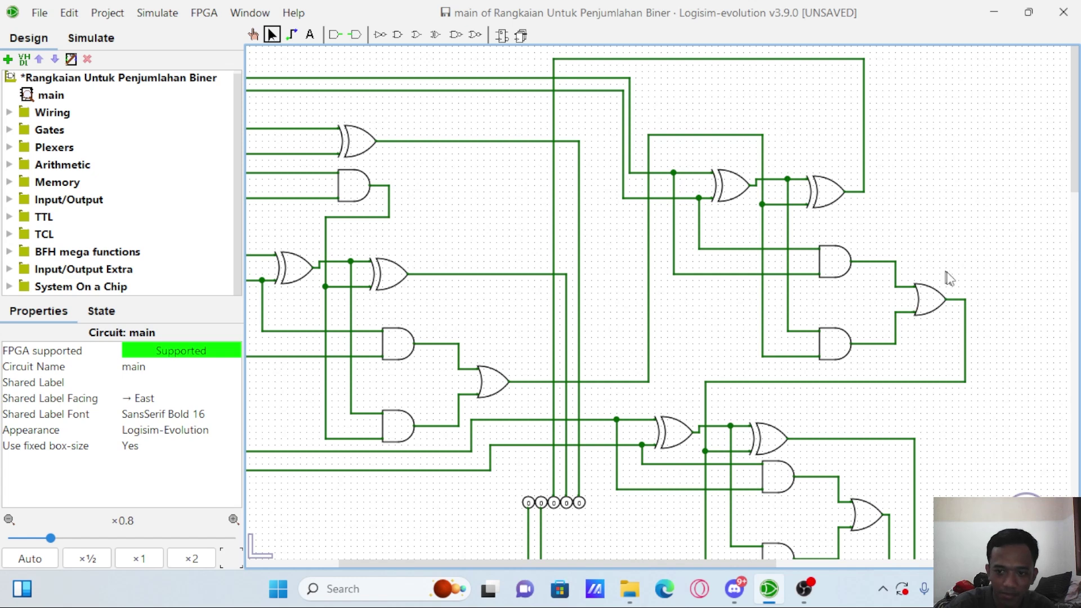
scroll(735, 554, down, 3)
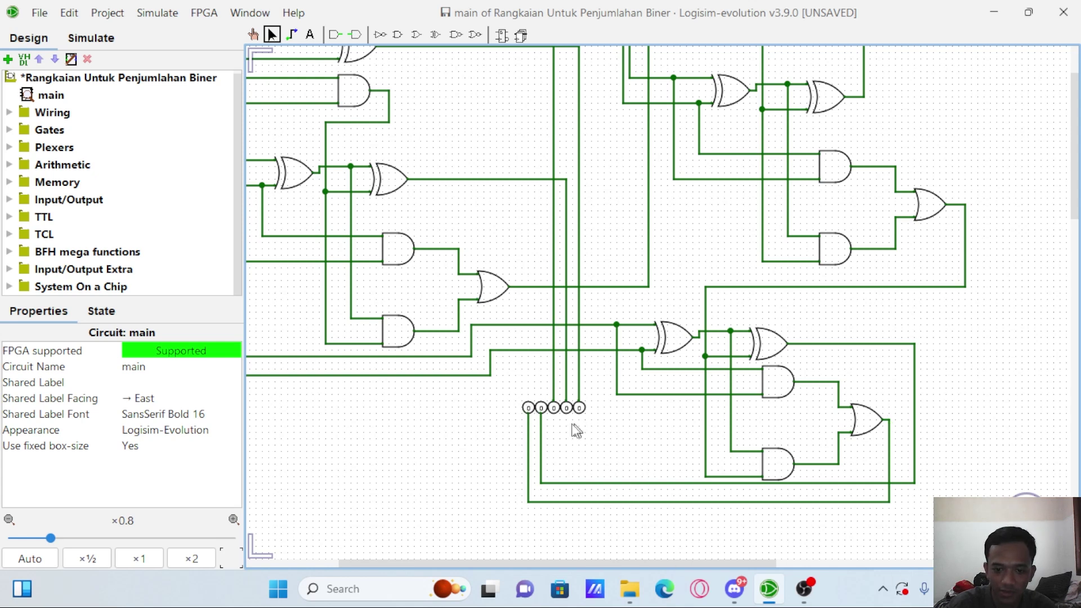
scroll(490, 376, left, 1)
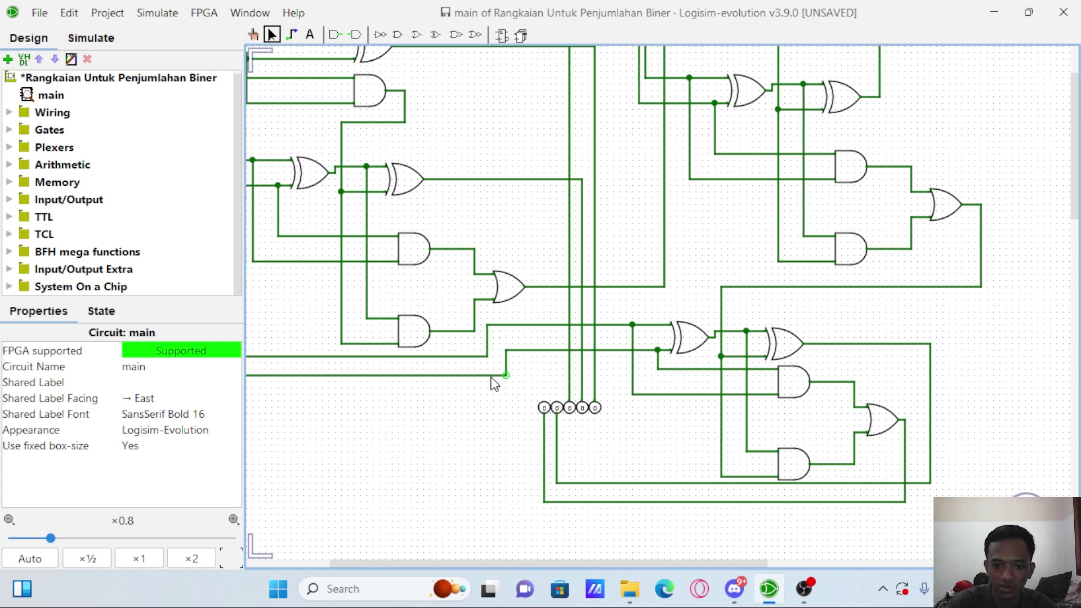
scroll(366, 282, up, 6)
scroll(366, 281, left, 10)
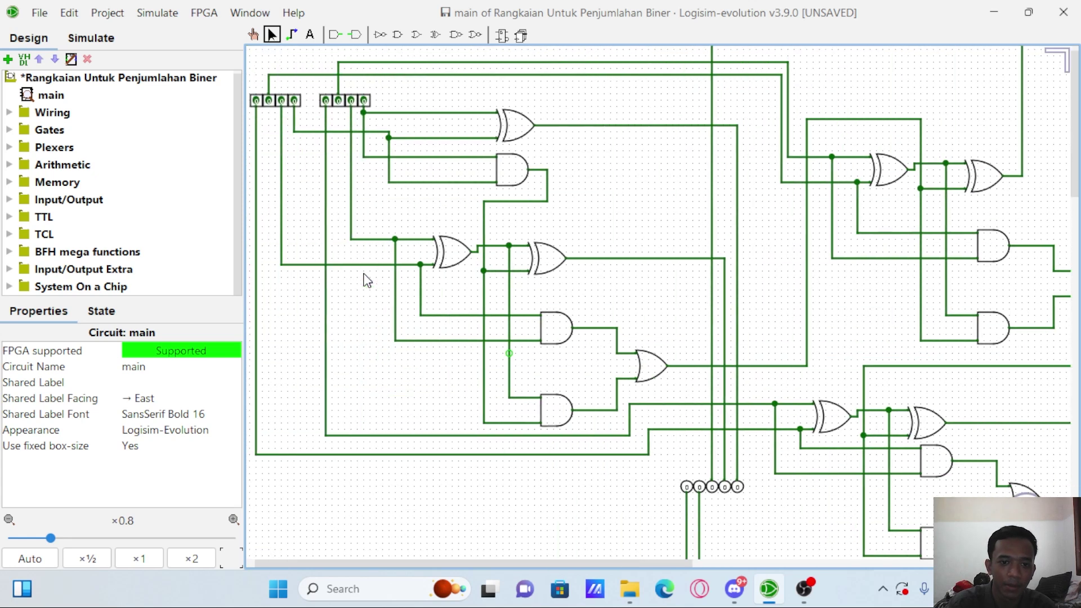
scroll(647, 434, down, 1)
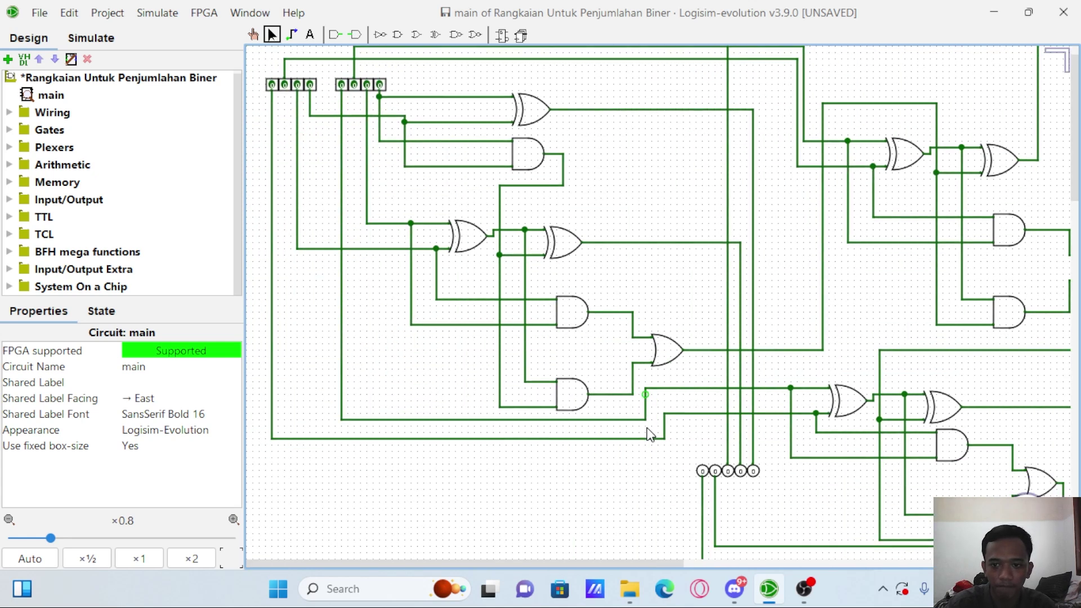
scroll(647, 434, up, 1)
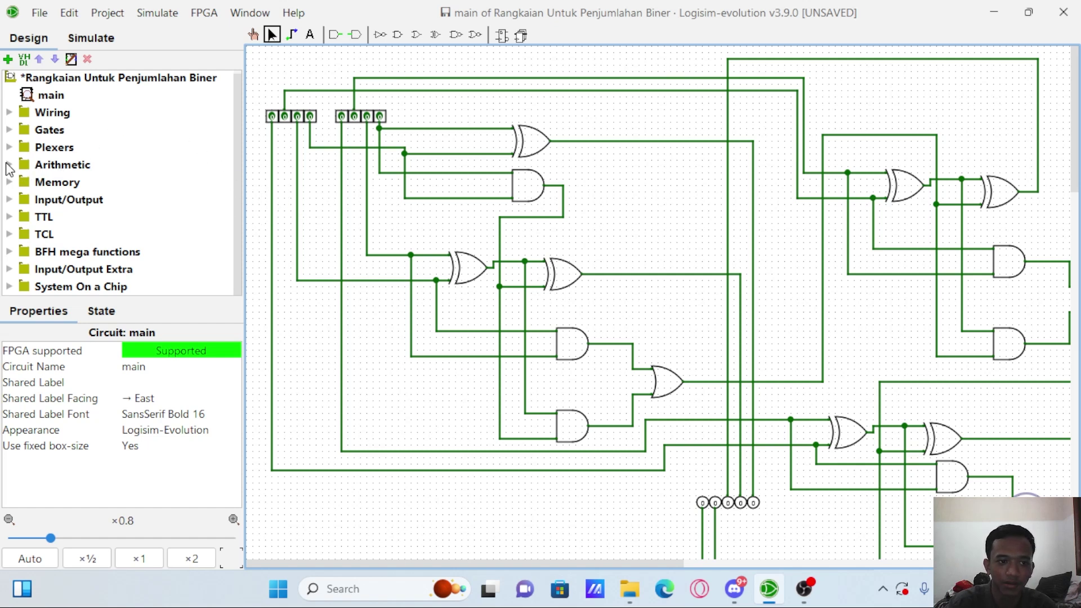
Place an 8-bit Adder component from the Arithmetic library in the empty area below the multi-bit circuit.
click(9, 165)
click(95, 101)
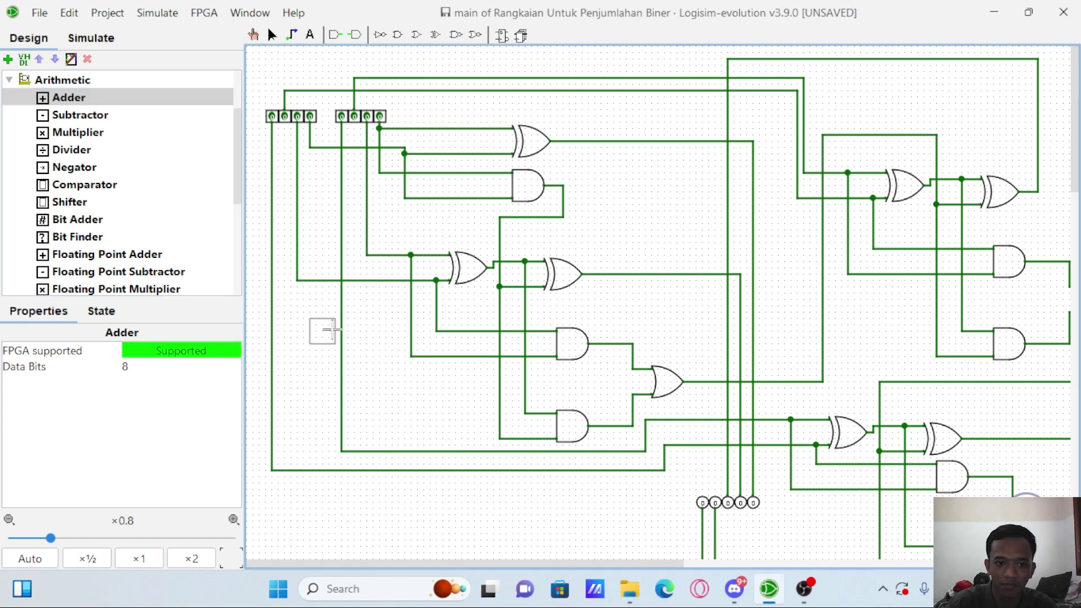
scroll(329, 338, down, 3)
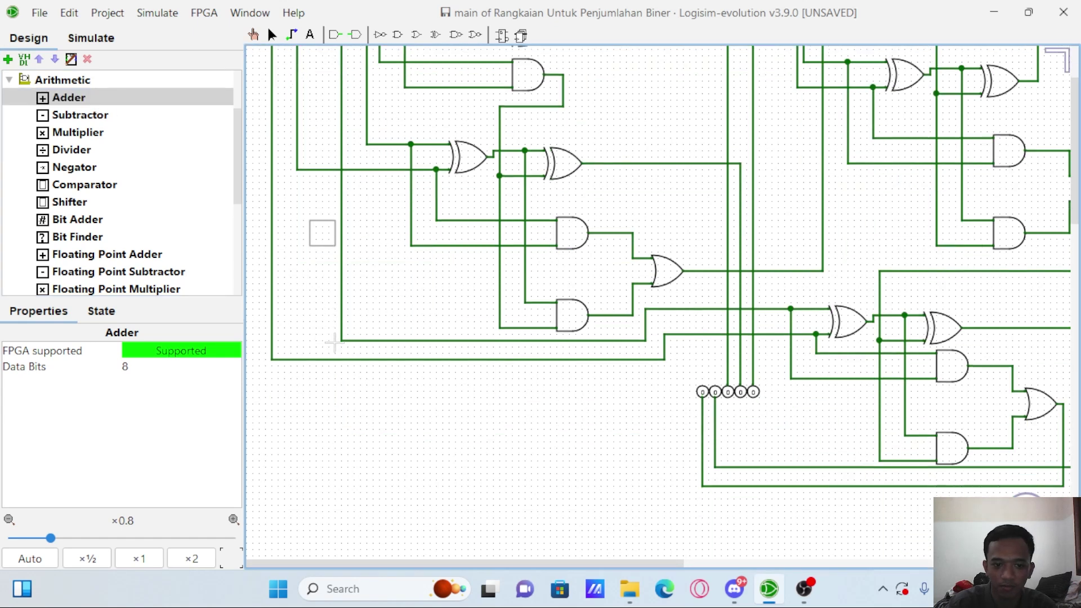
click(456, 448)
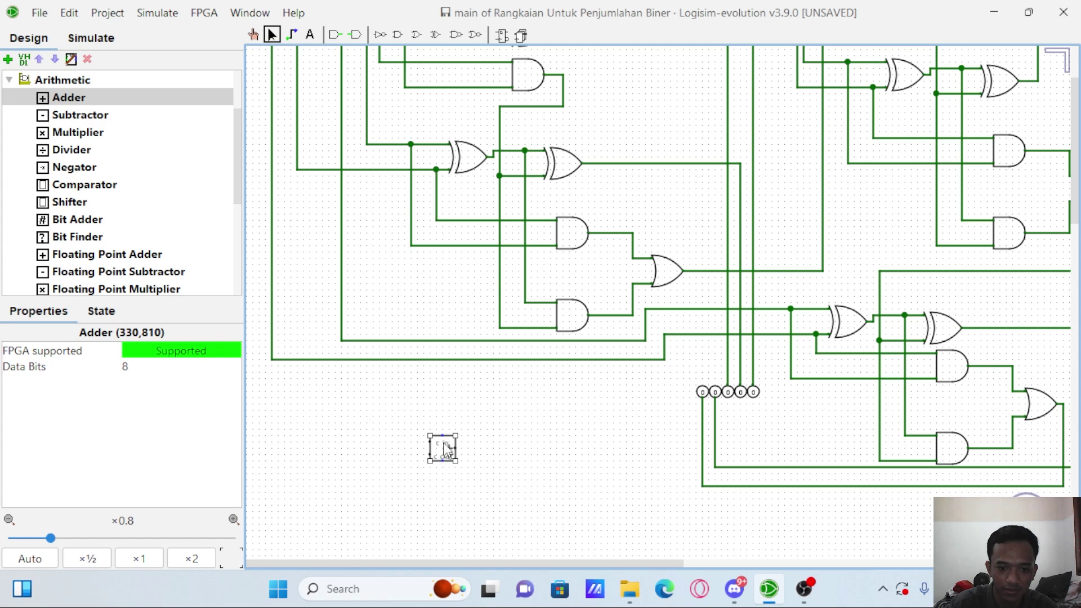
scroll(479, 323, up, 4)
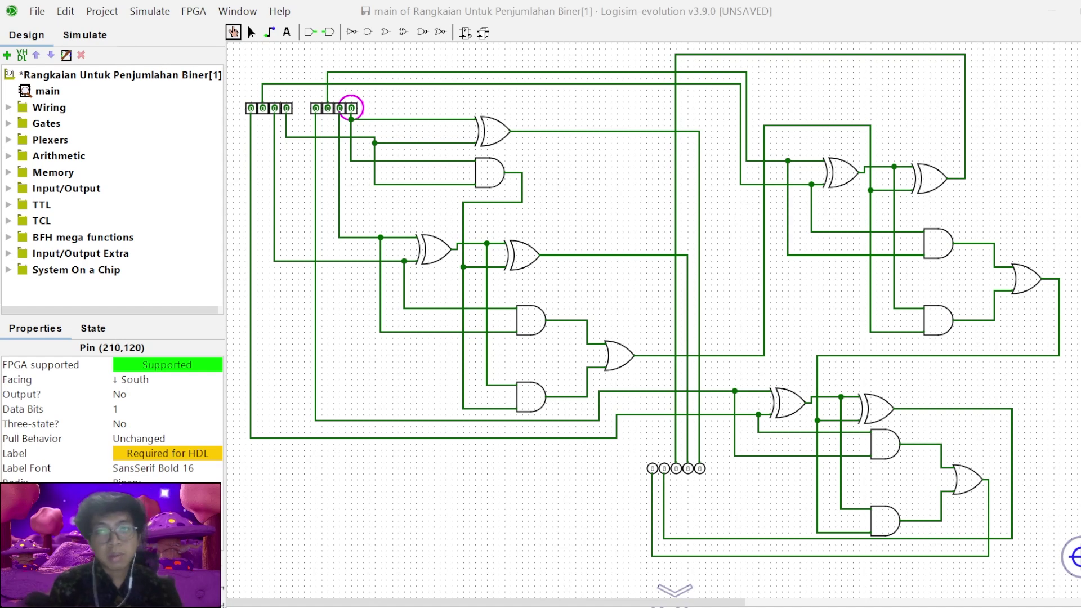
Toggle the rightmost pins of both four-bit inputs in the simulation, testing the combinations 1 and 0, 1 and 1, and 0 and 1.
click(286, 107)
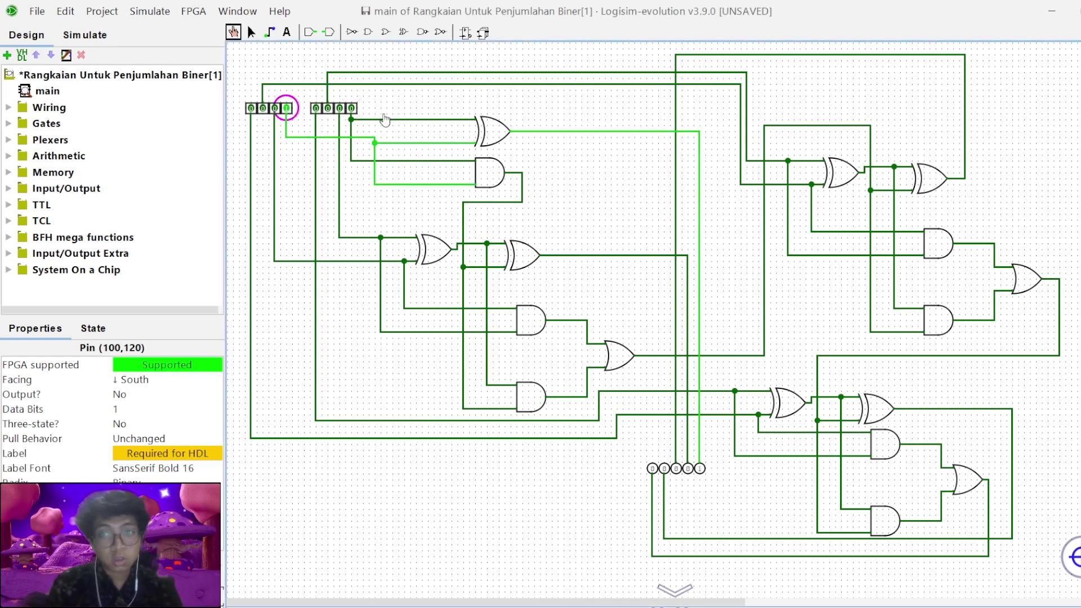
click(352, 109)
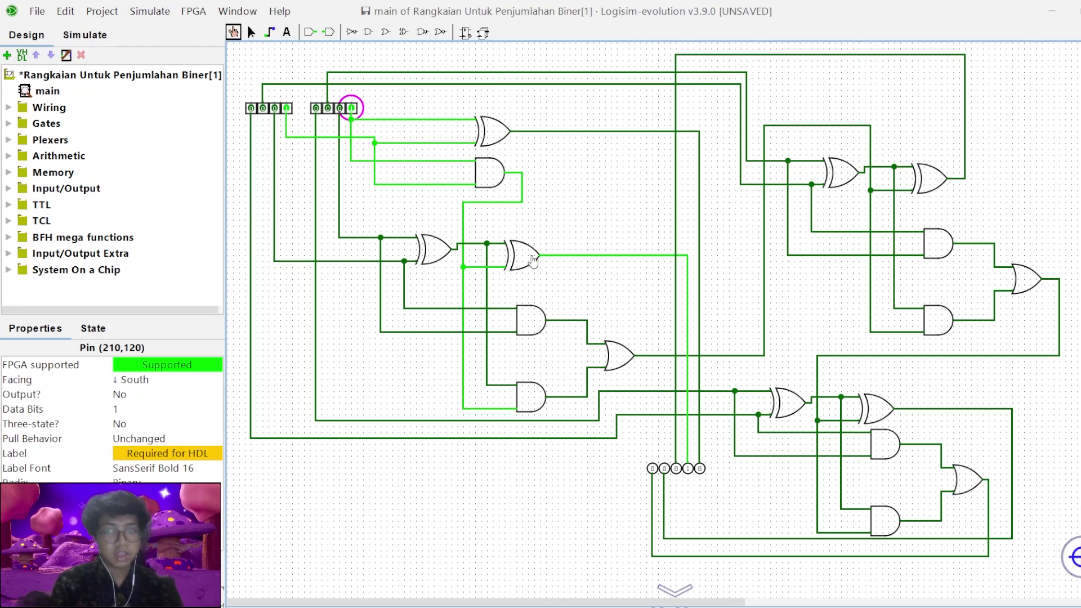
click(287, 110)
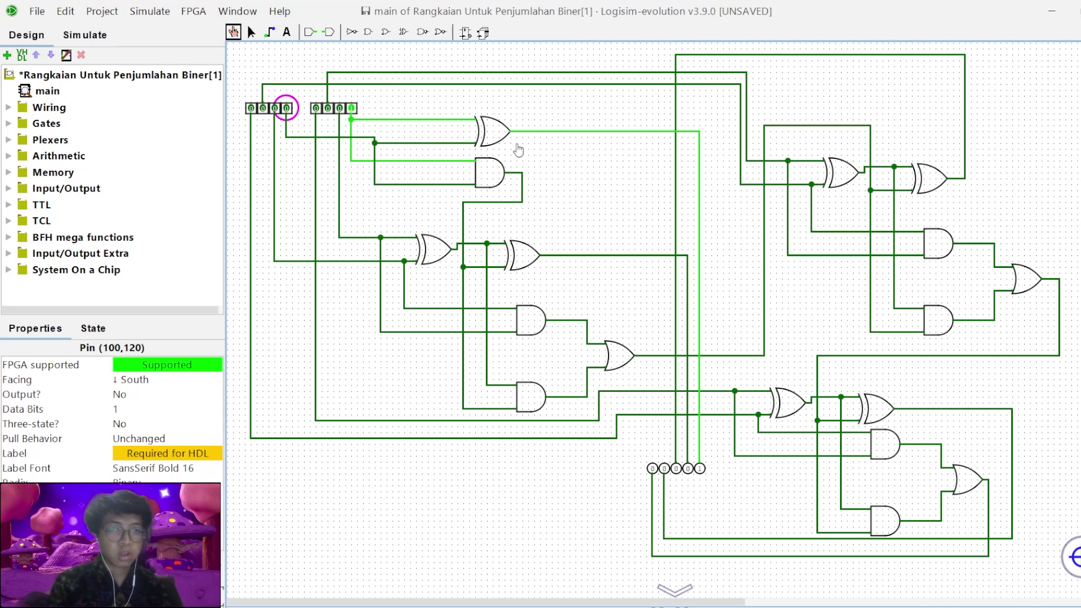
click(287, 109)
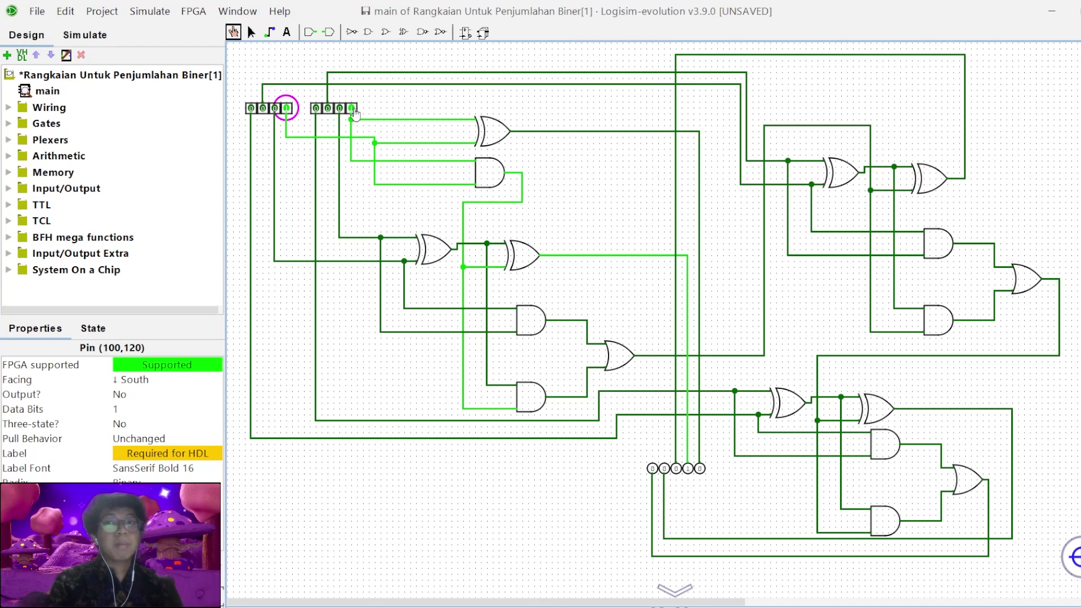
click(352, 109)
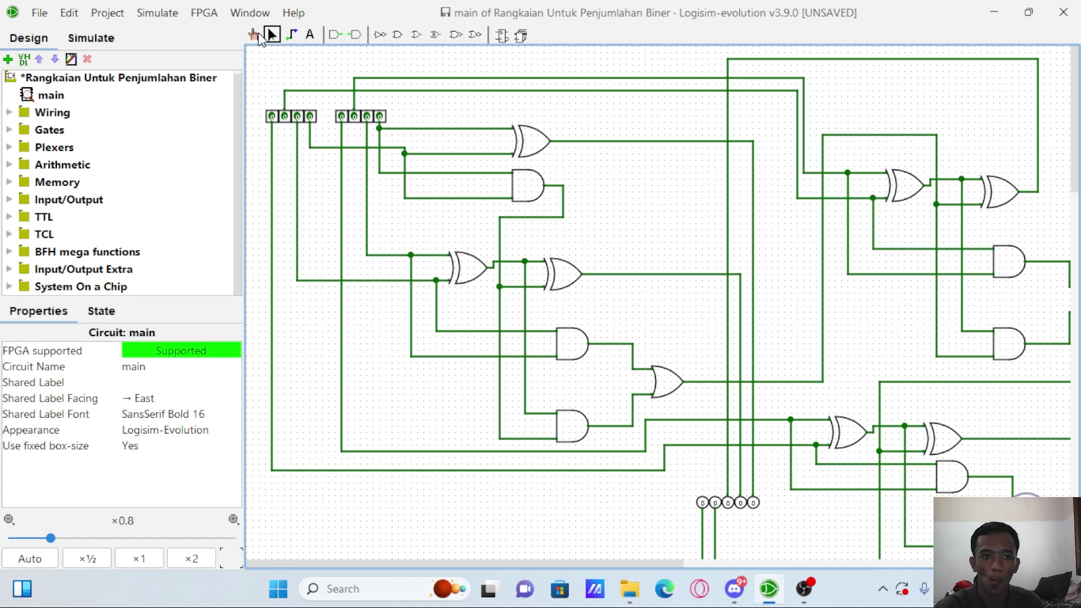
Write the operands 101 and 111 as stacked text labels in the empty area below the multi-bit circuit.
click(310, 34)
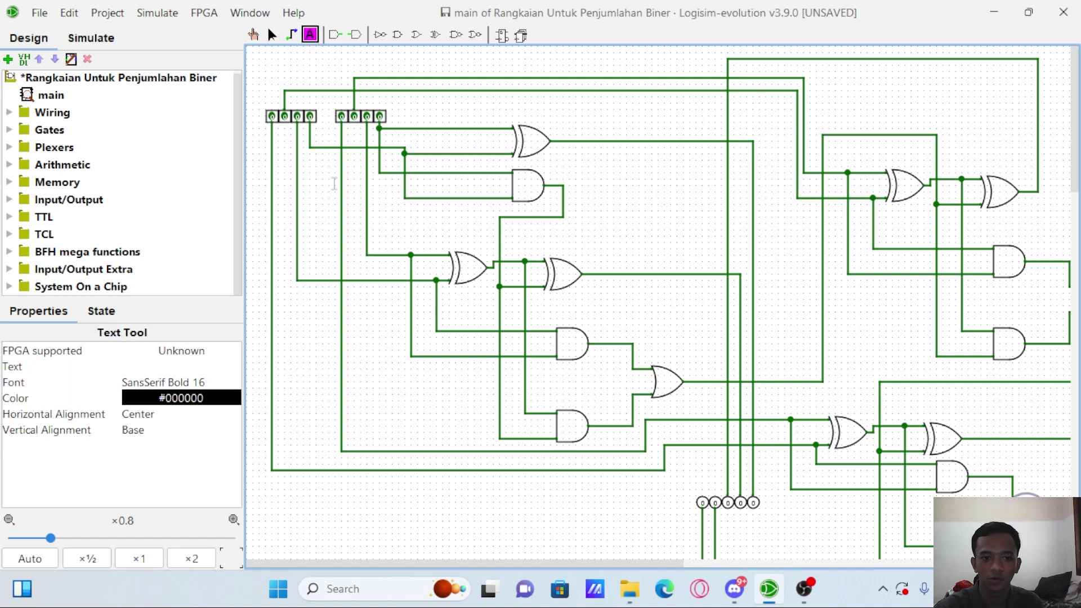
scroll(334, 183, down, 5)
click(304, 407)
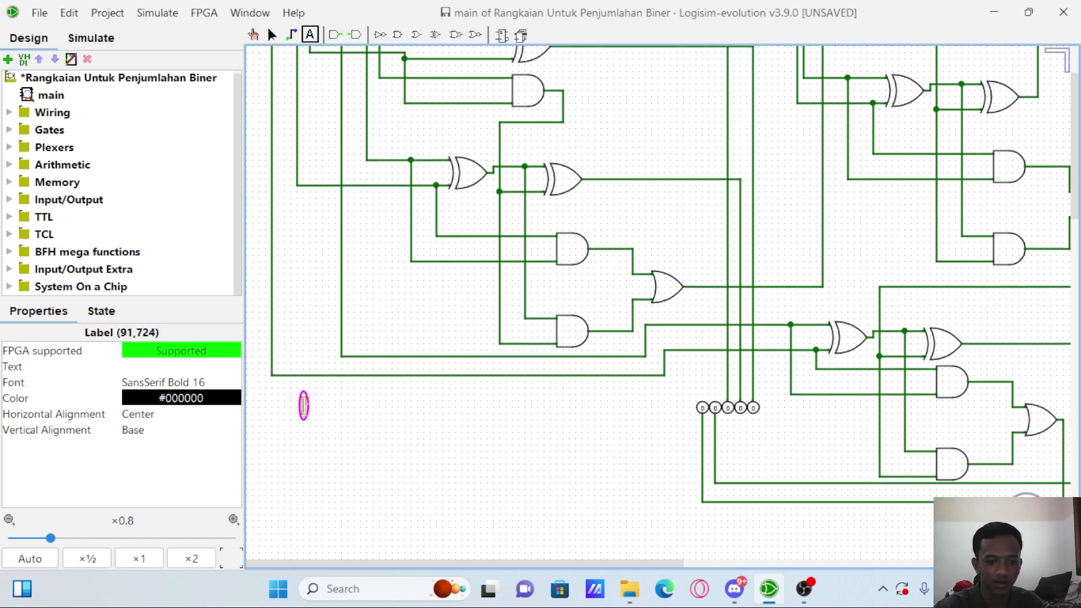
text(101)
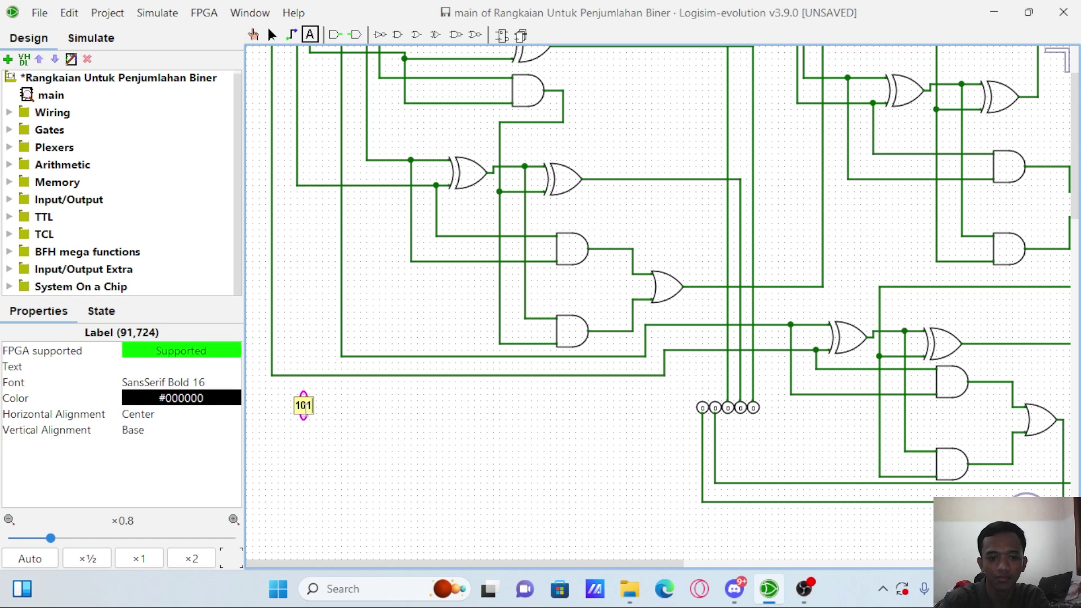
click(305, 417)
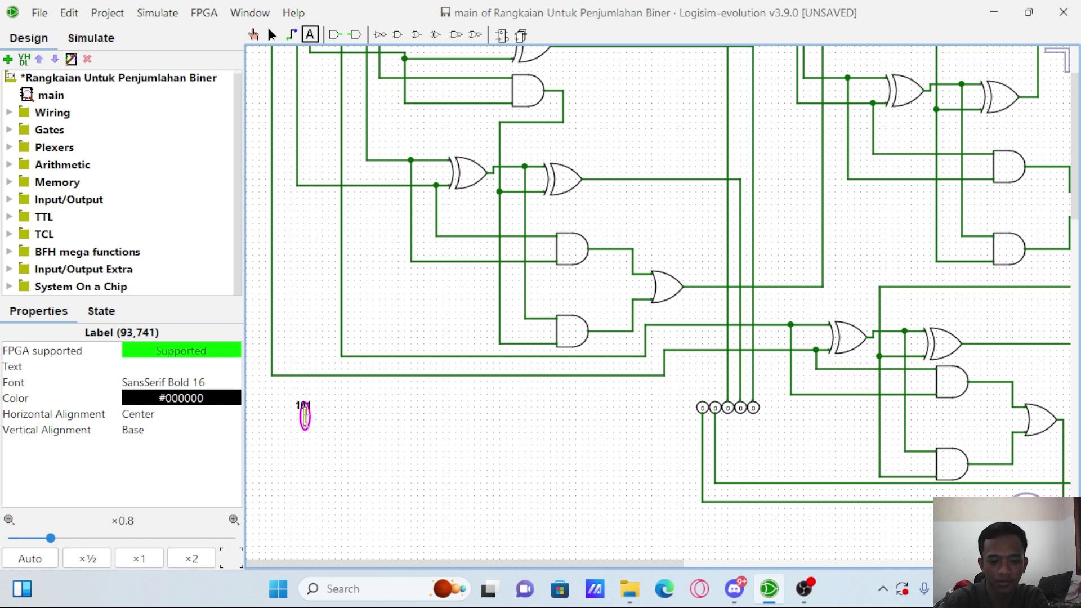
text(111)
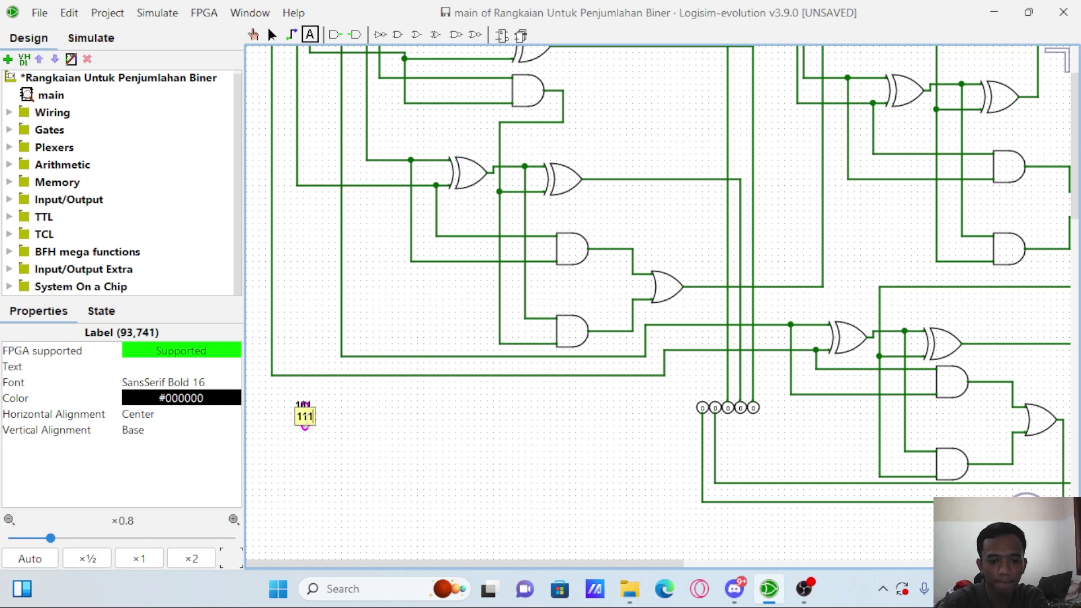
Add a text label 0 beneath the operands as the first result digit and a label 1 above the middle column as its carry.
click(318, 450)
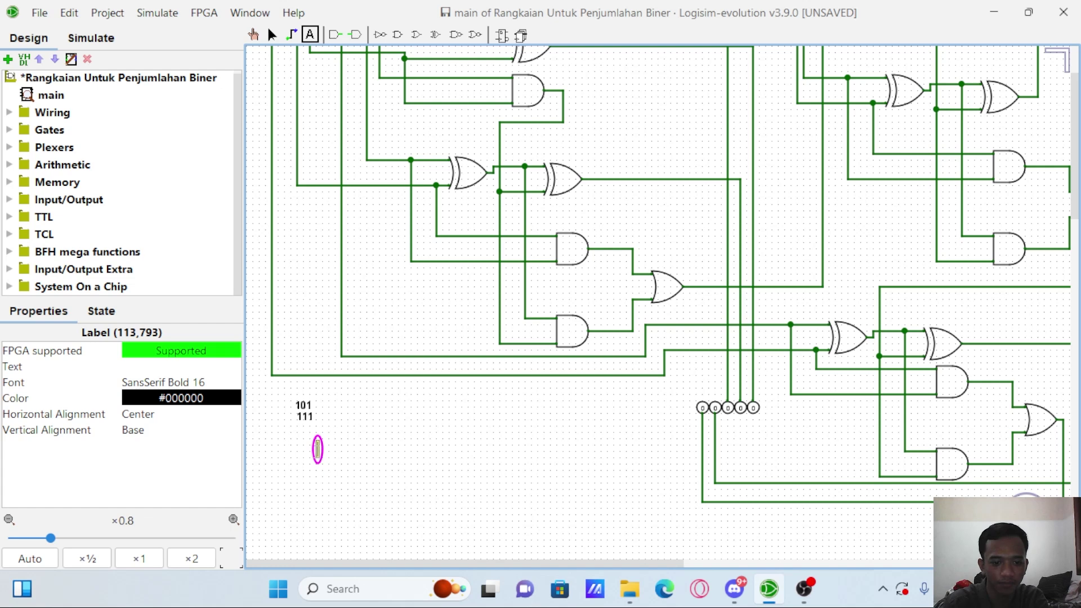
click(303, 442)
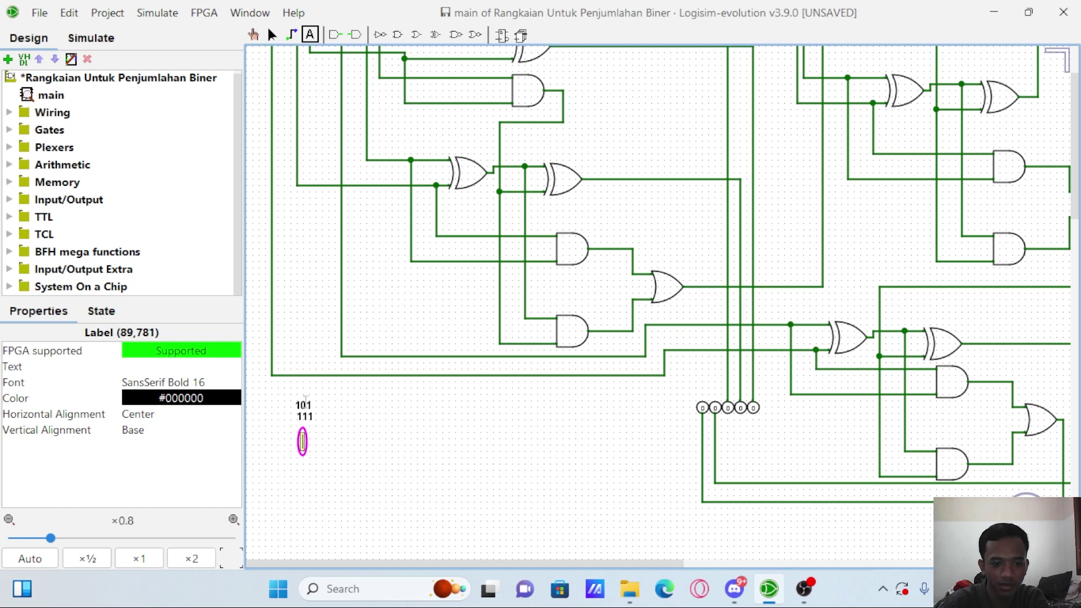
click(308, 437)
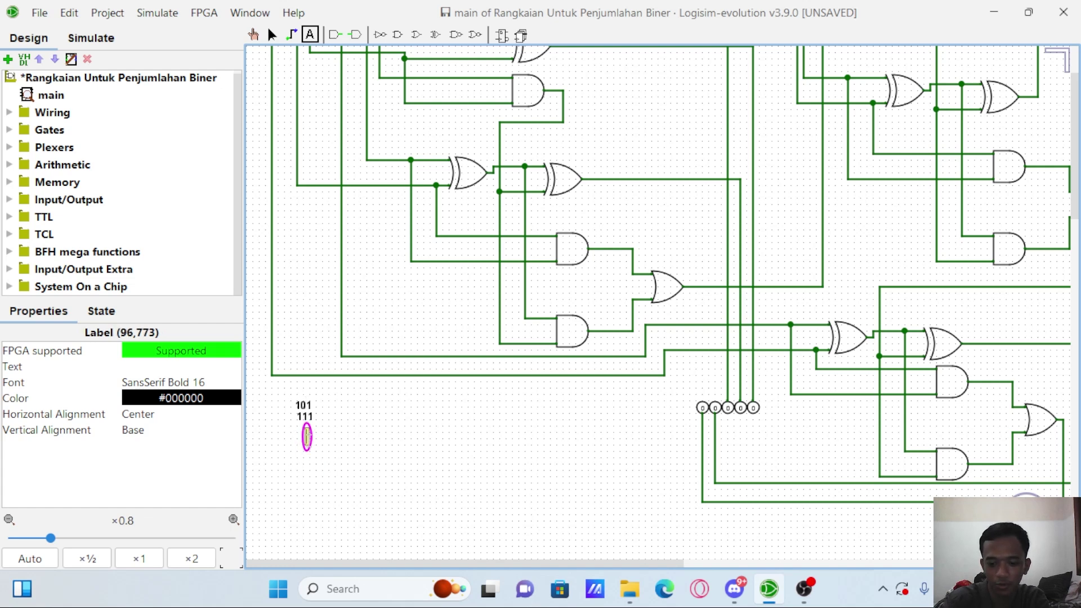
click(301, 393)
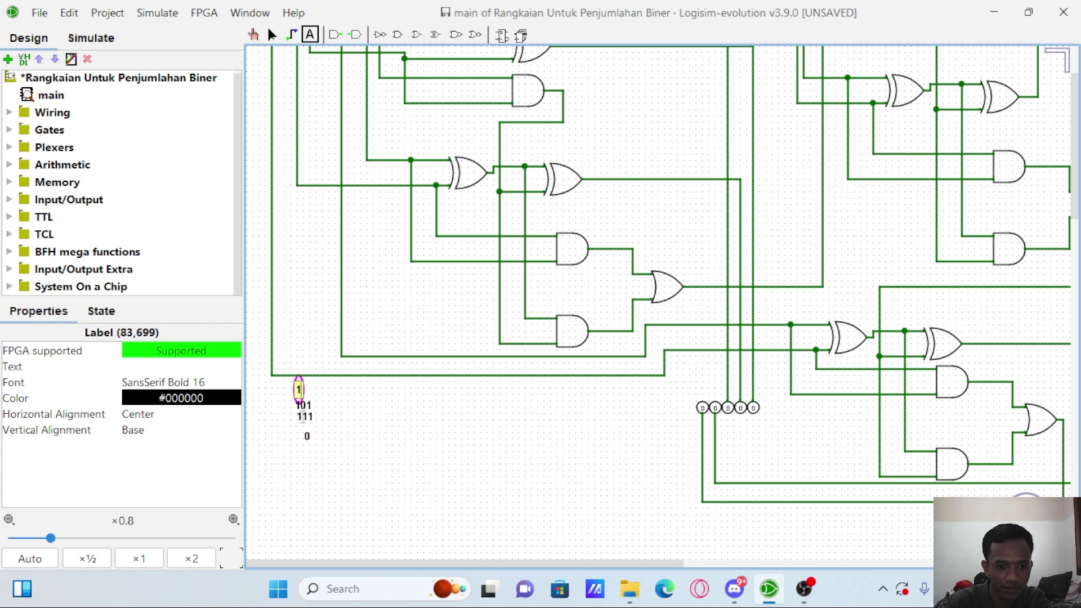
Extend the result label beneath the operands to 00 and add a carry label 1 above the leftmost operand column.
click(306, 437)
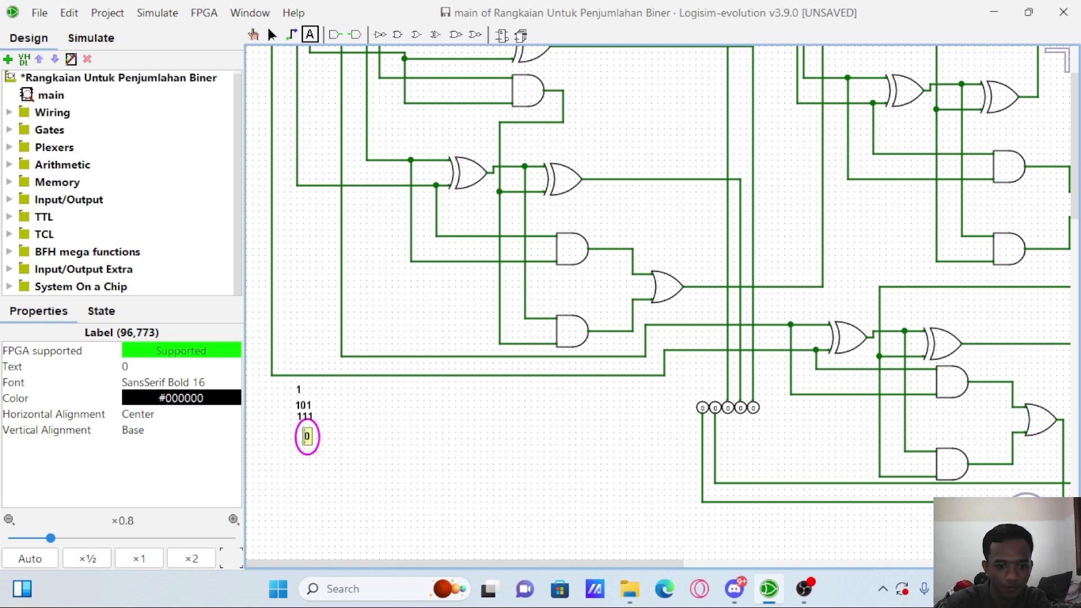
text(0)
click(291, 385)
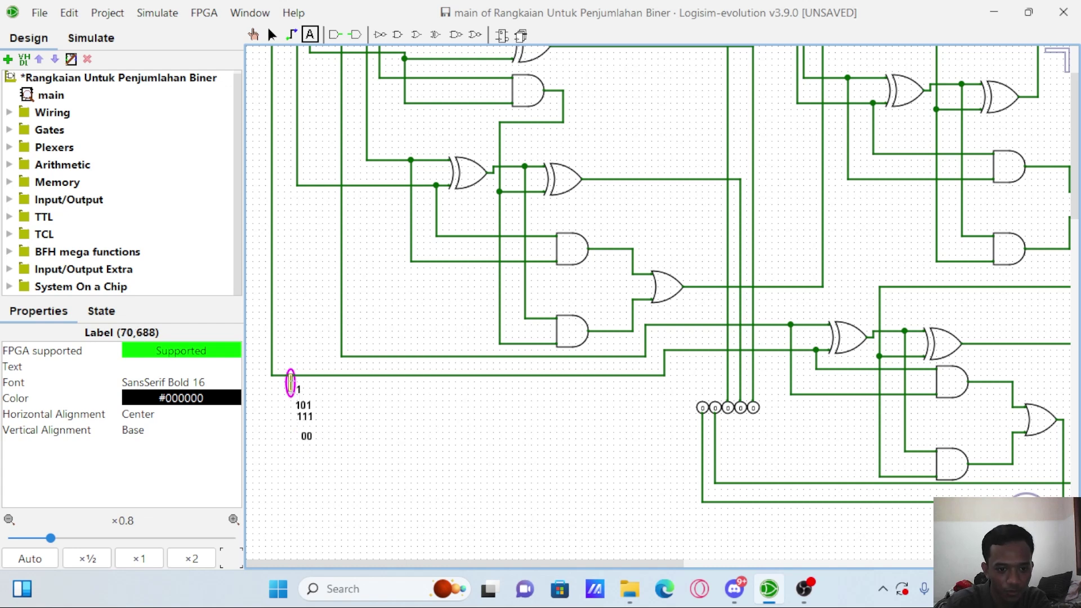
click(292, 390)
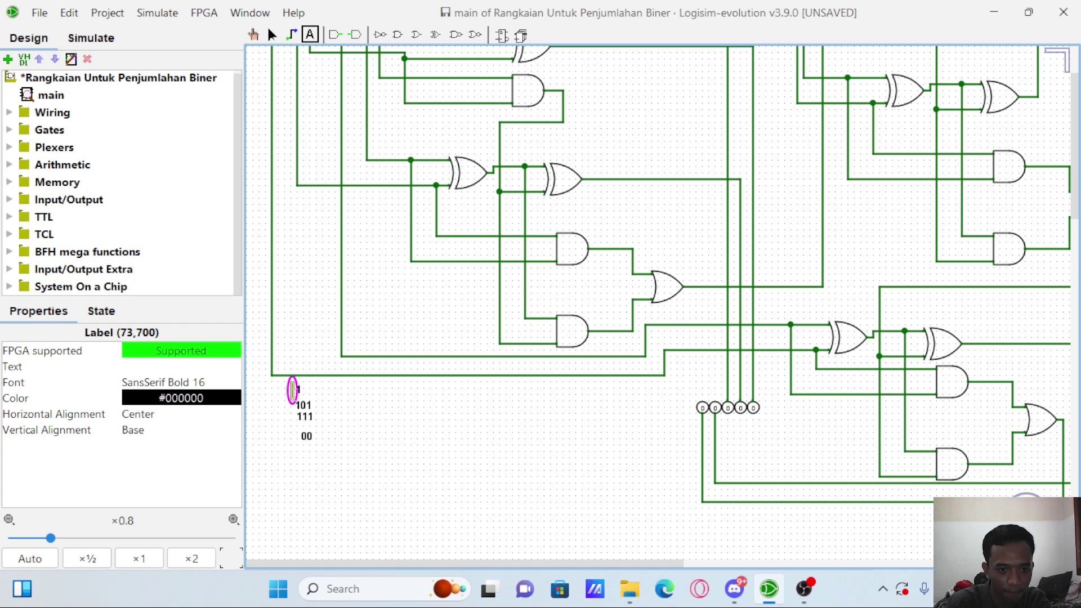
Extend the result label to 1100 and add a further carry label 1 just left of the existing carries.
click(304, 437)
text(1)
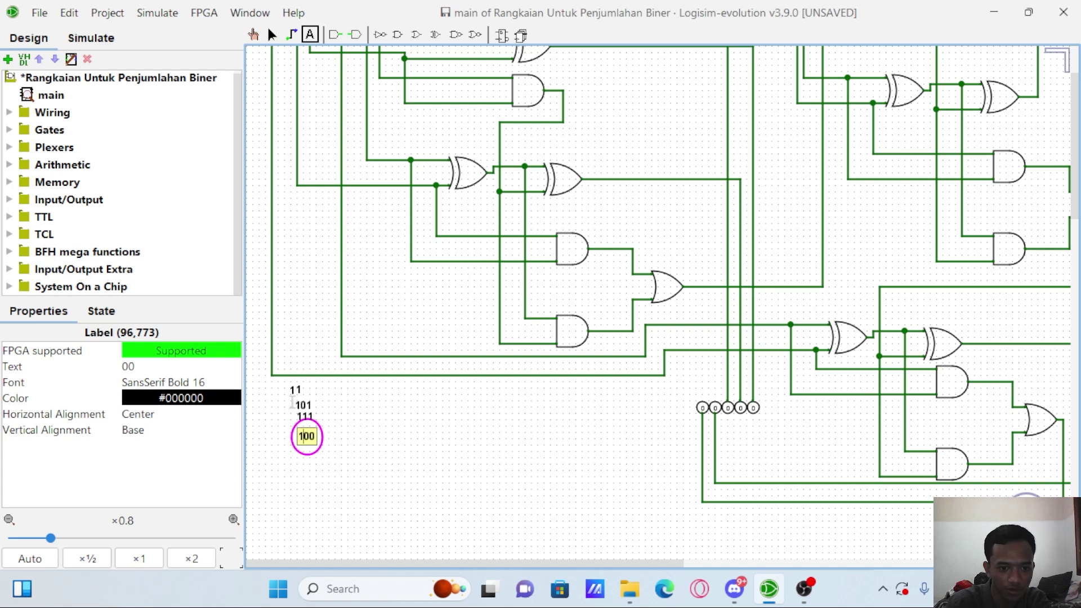
text(1)
key(BackSpace)
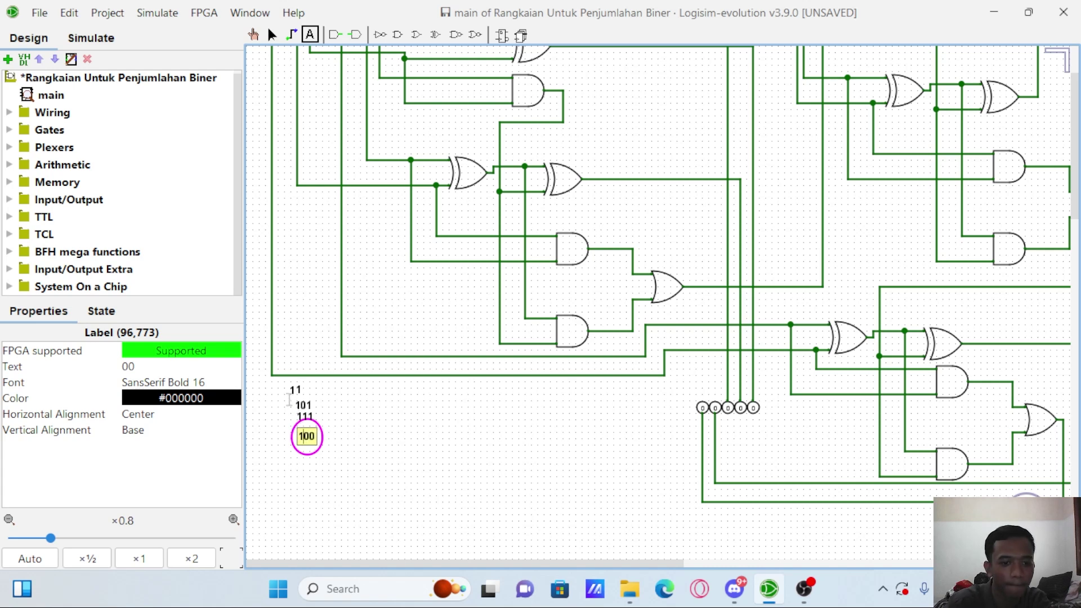
click(288, 397)
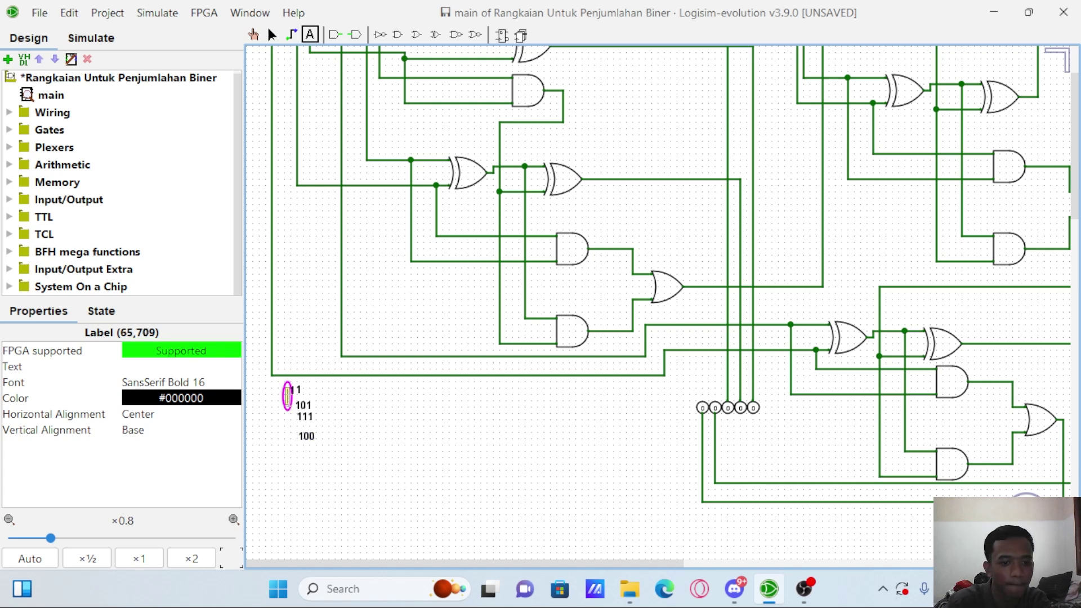
click(300, 434)
text(1)
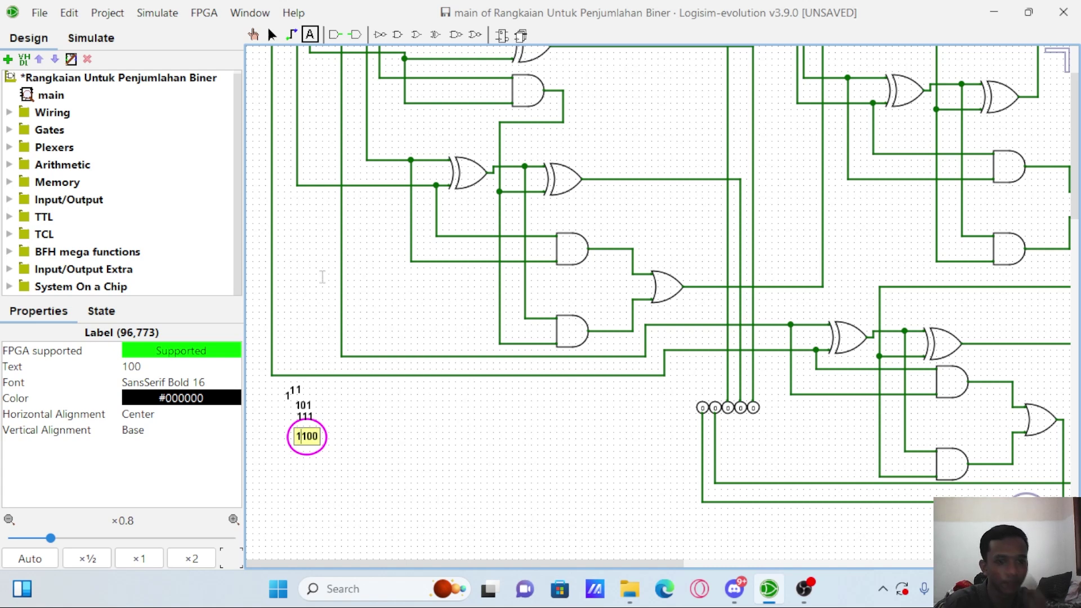
Set the two four-bit inputs to 0101 and 0111 in the simulation by toggling their pins.
click(253, 34)
scroll(357, 125, up, 3)
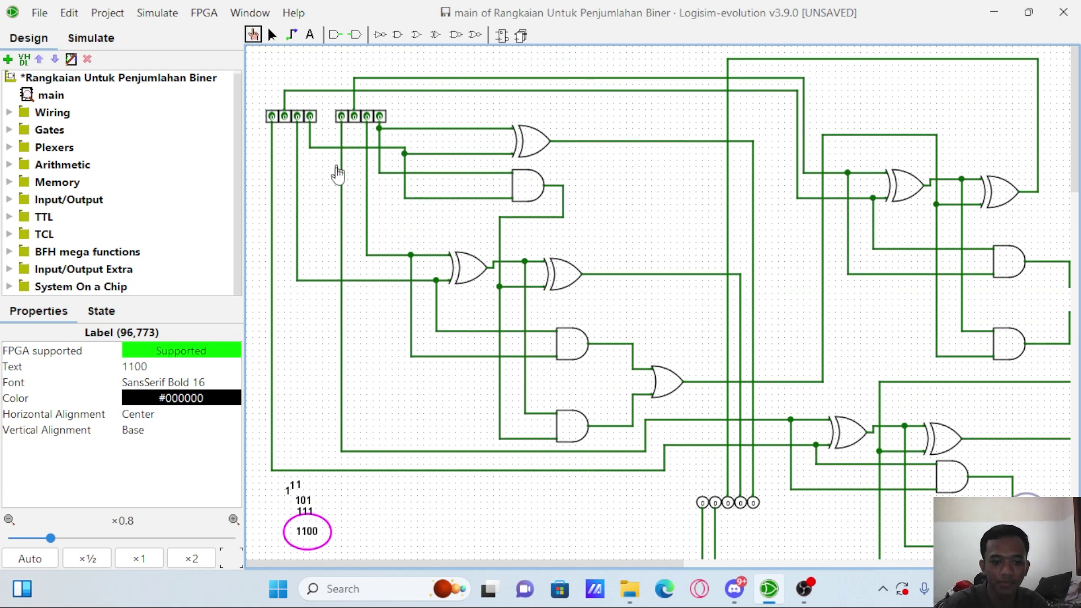
click(287, 119)
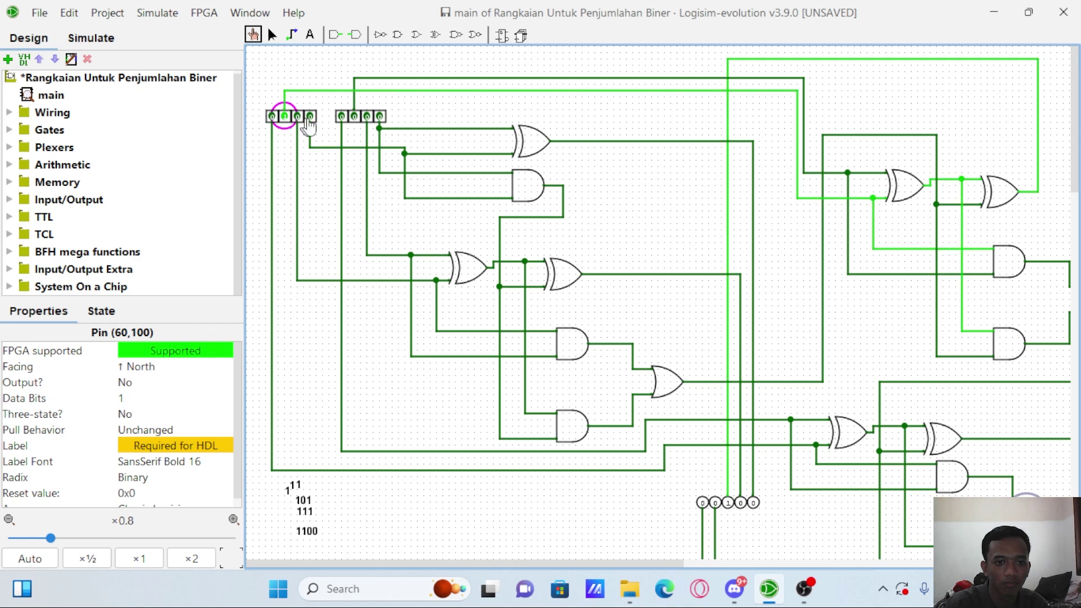
click(310, 117)
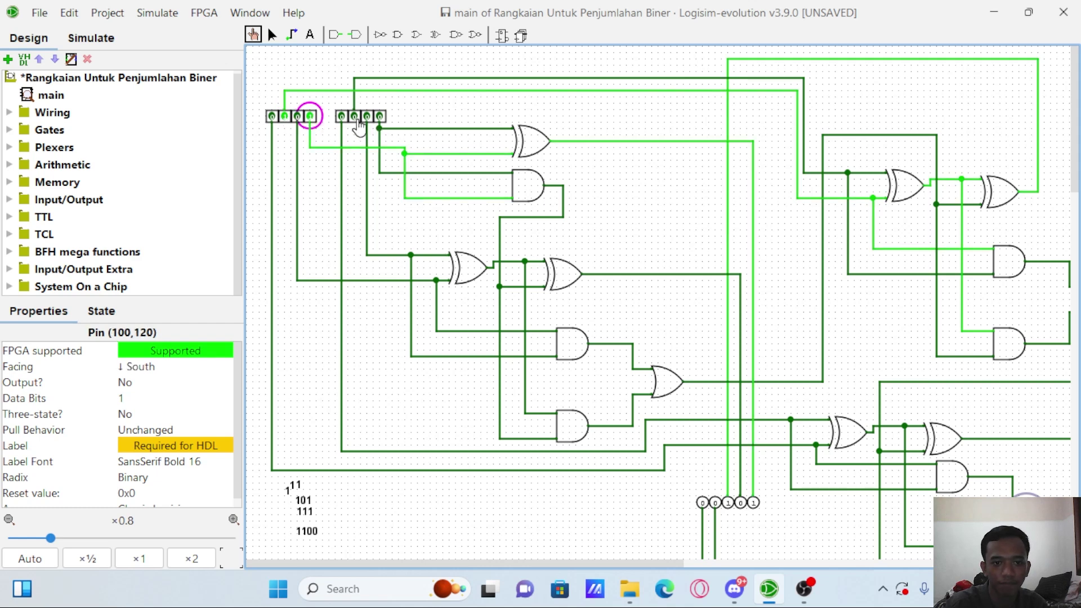
click(358, 118)
click(359, 120)
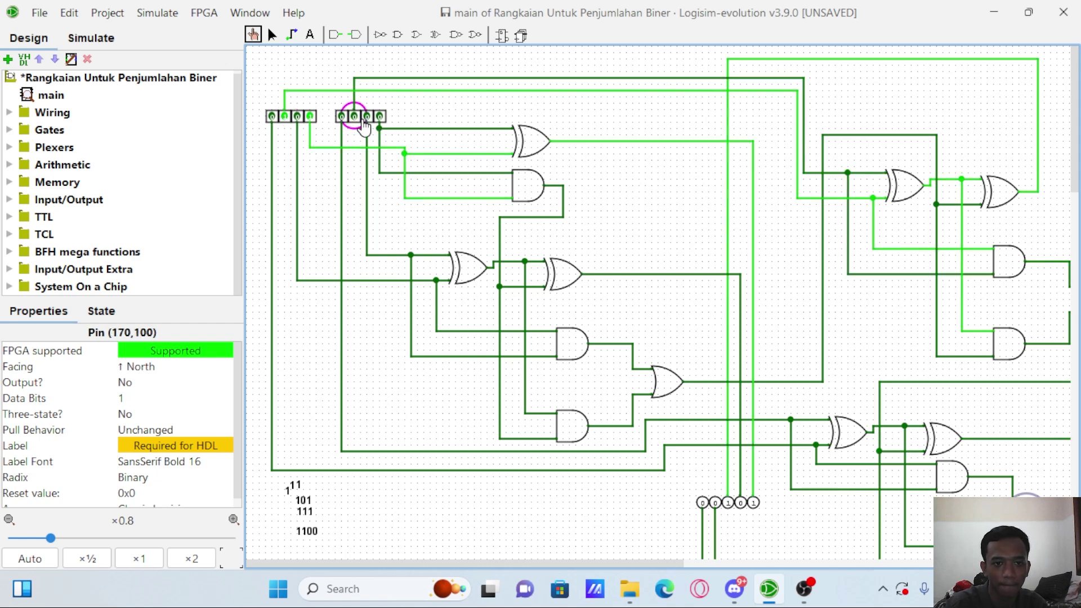
click(366, 119)
click(354, 118)
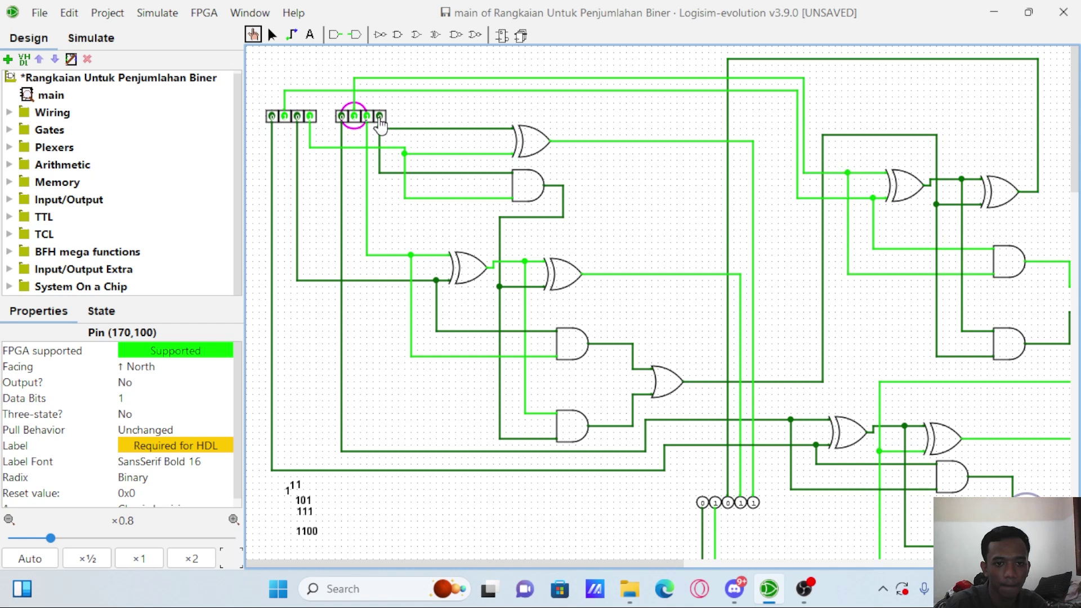
click(380, 117)
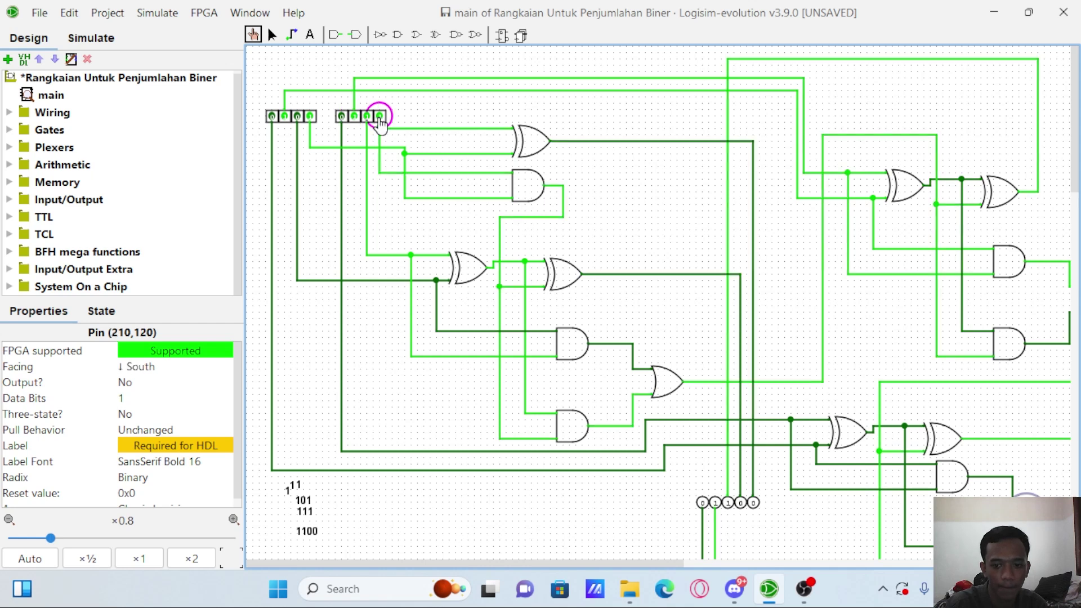
Trace how the carry passes through the adder stages to the output pins, and compare the outputs with the written addition.
click(273, 34)
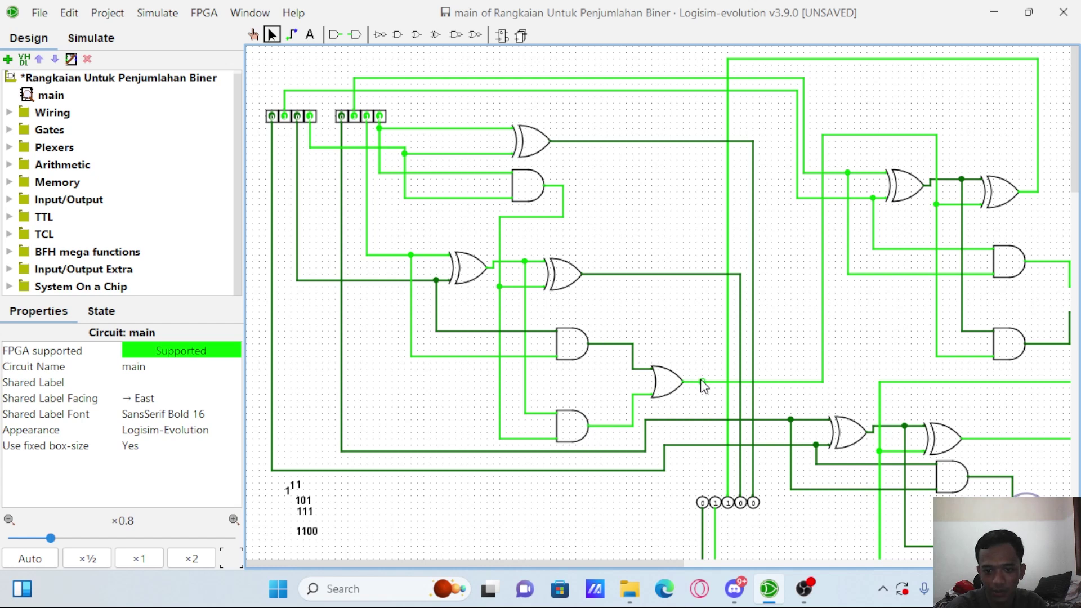
scroll(645, 271, right, 2)
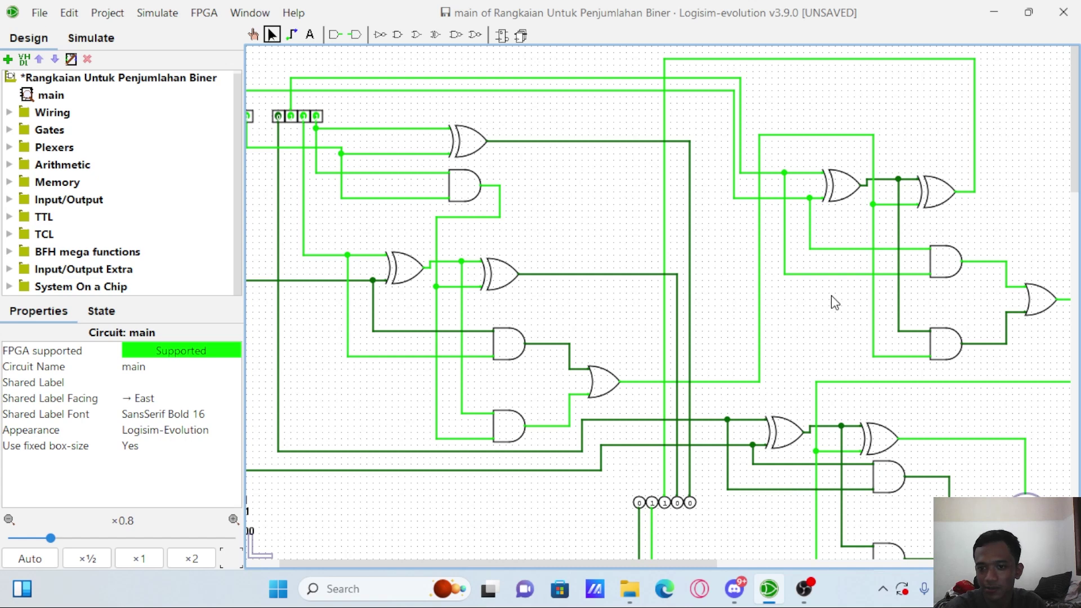
scroll(834, 303, right, 2)
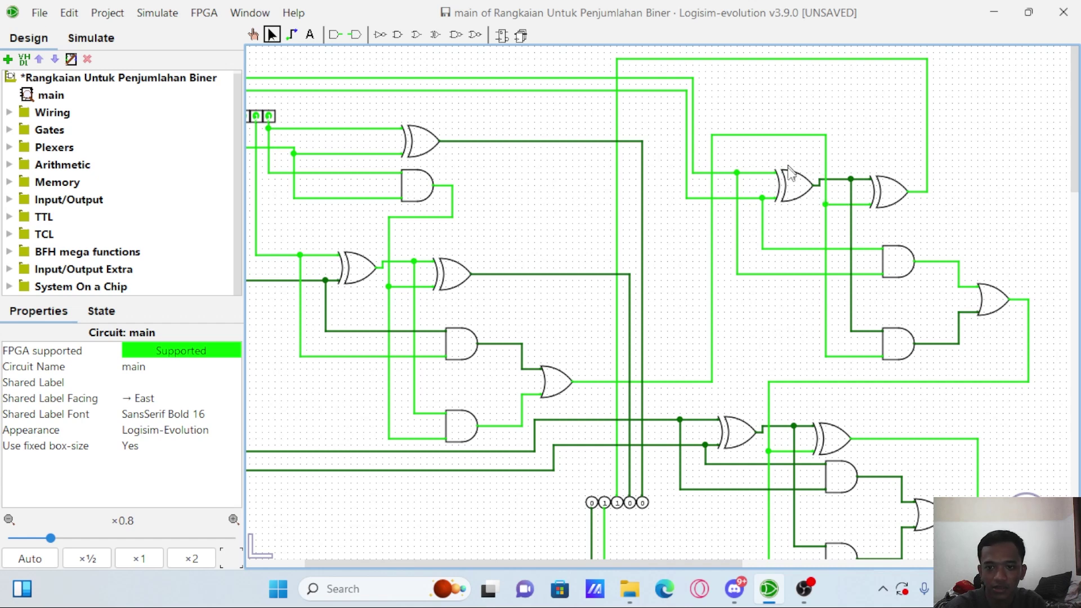
scroll(433, 119, left, 3)
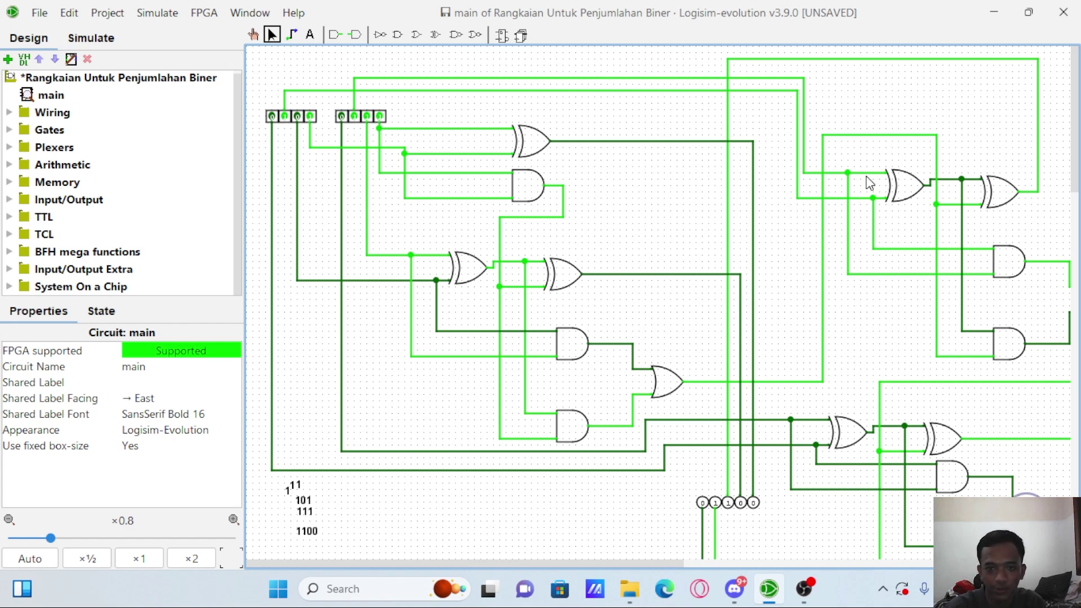
scroll(941, 189, right, 3)
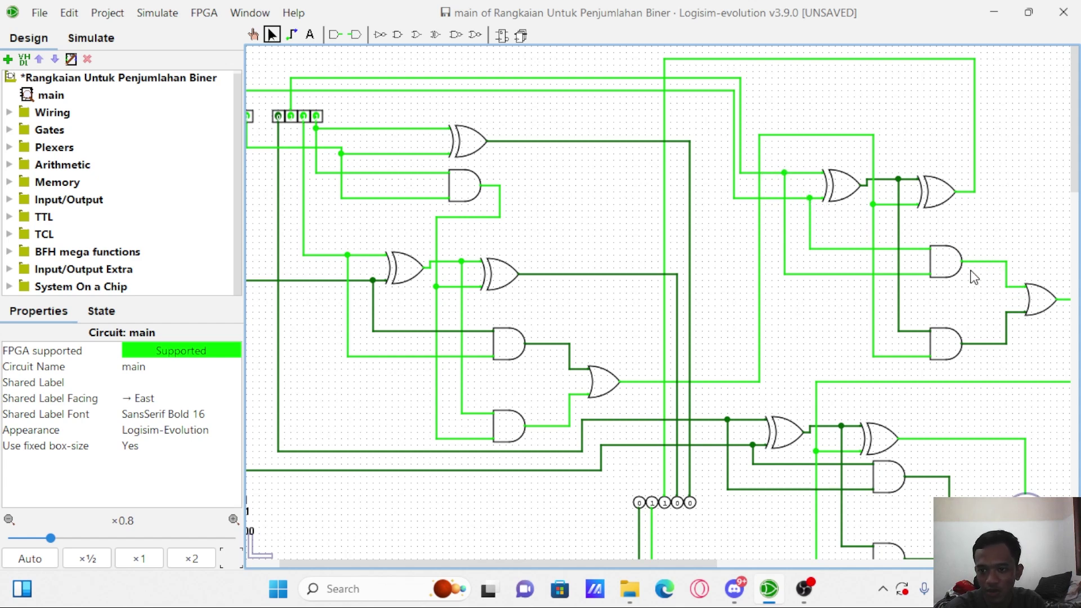
scroll(992, 315, right, 5)
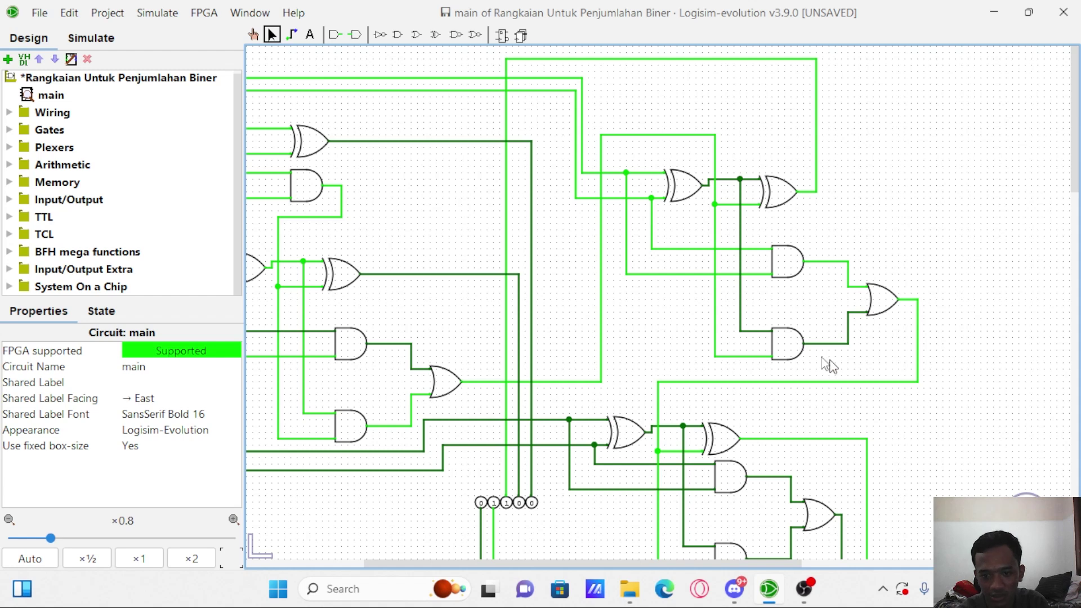
scroll(770, 319, down, 5)
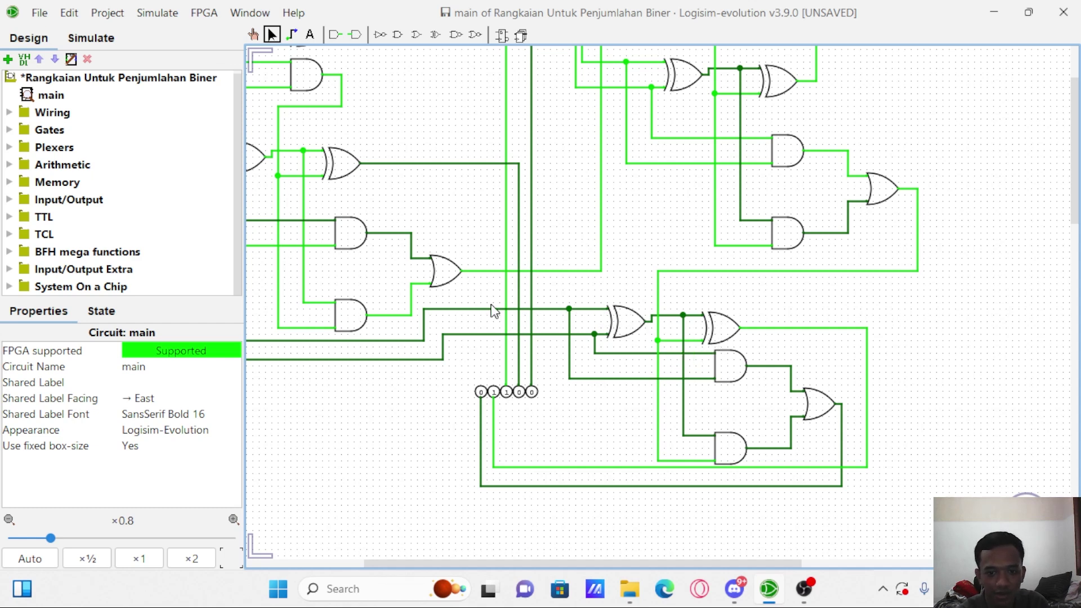
scroll(261, 258, left, 5)
scroll(259, 255, up, 3)
scroll(259, 254, left, 1)
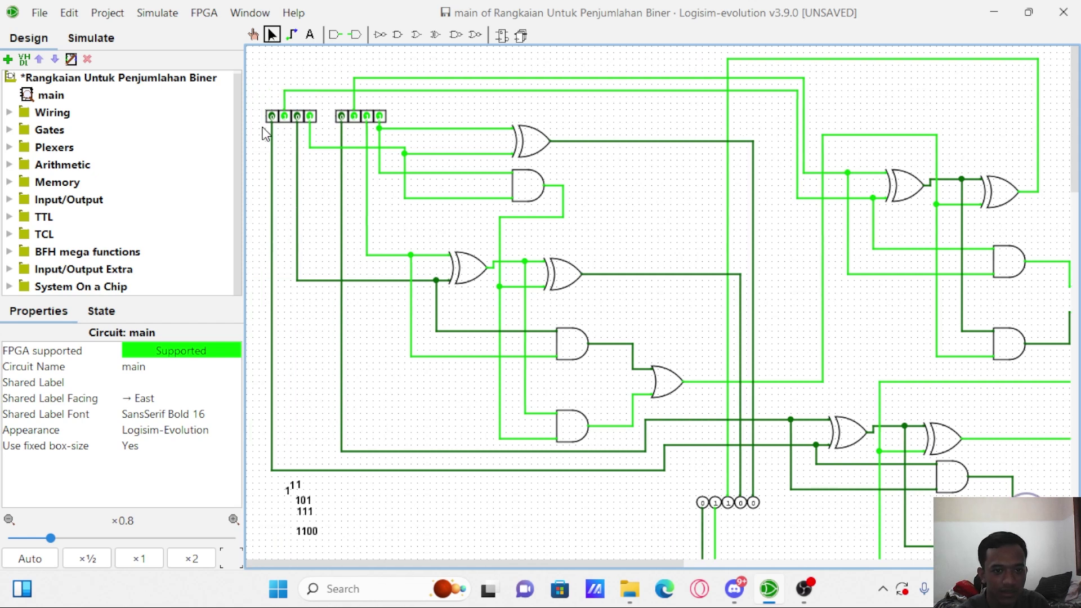
scroll(667, 442, right, 2)
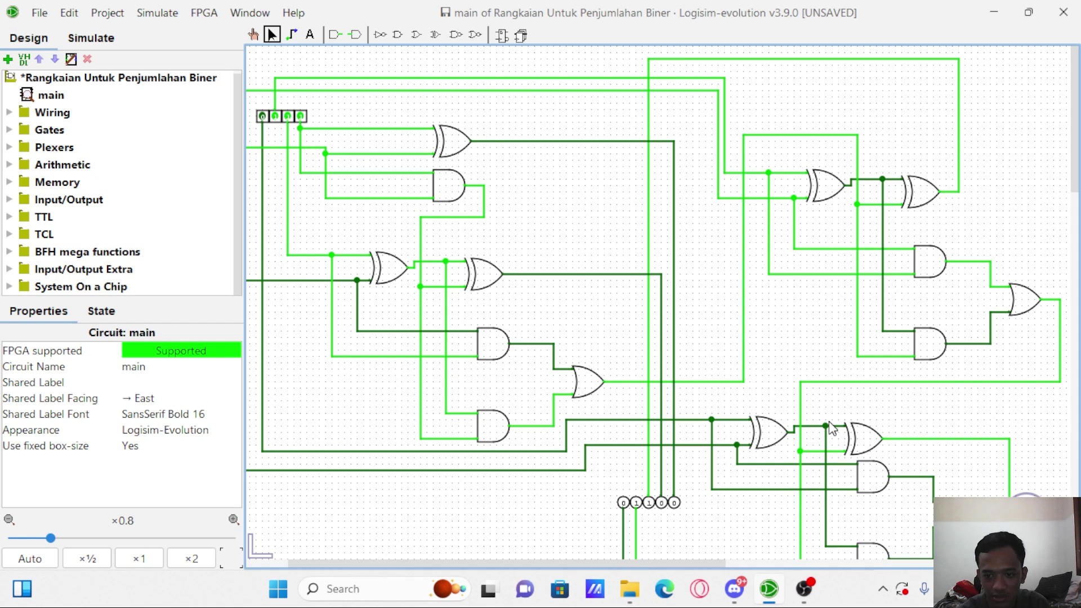
scroll(830, 428, right, 3)
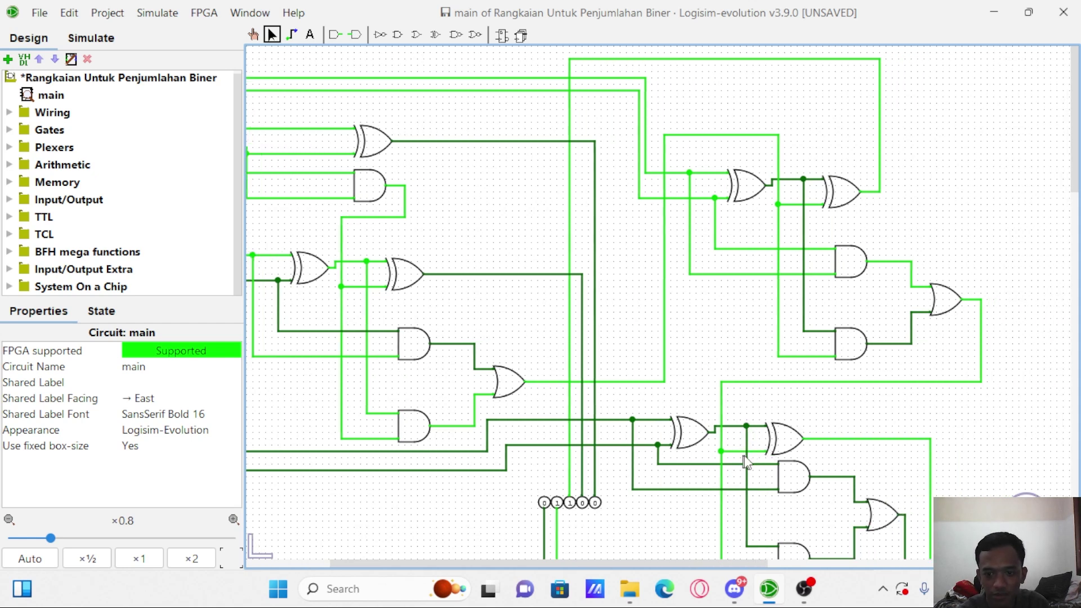
scroll(864, 443, down, 4)
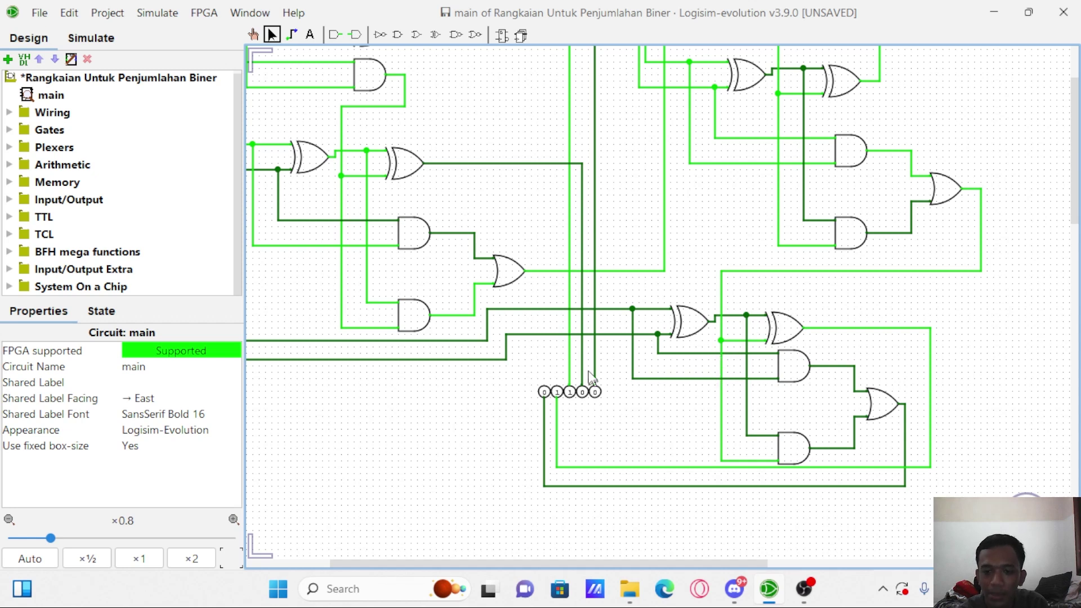
scroll(589, 375, left, 3)
scroll(589, 375, left, 6)
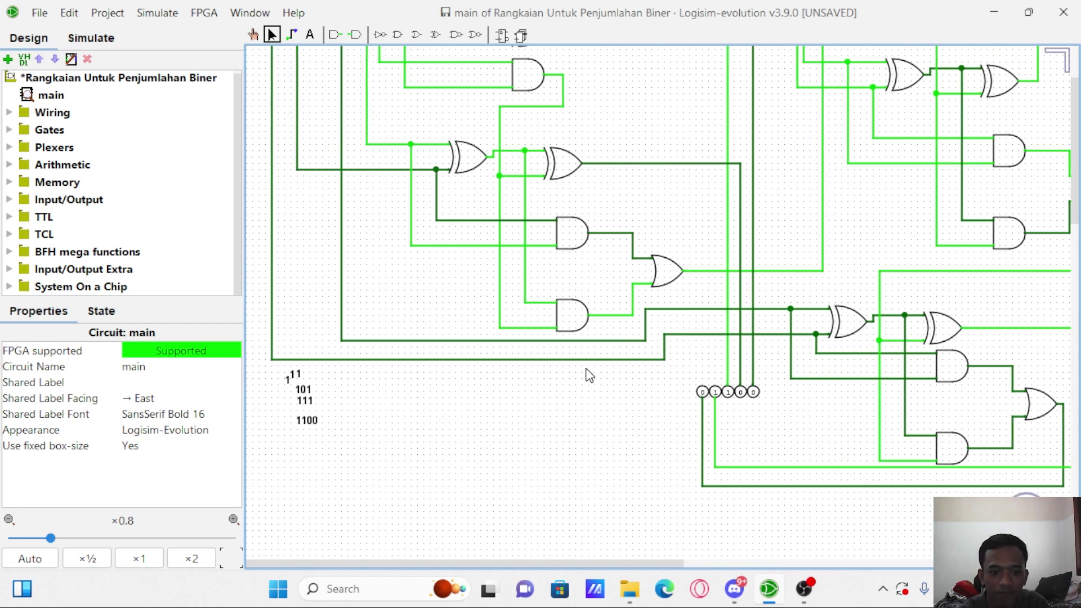
scroll(589, 375, up, 6)
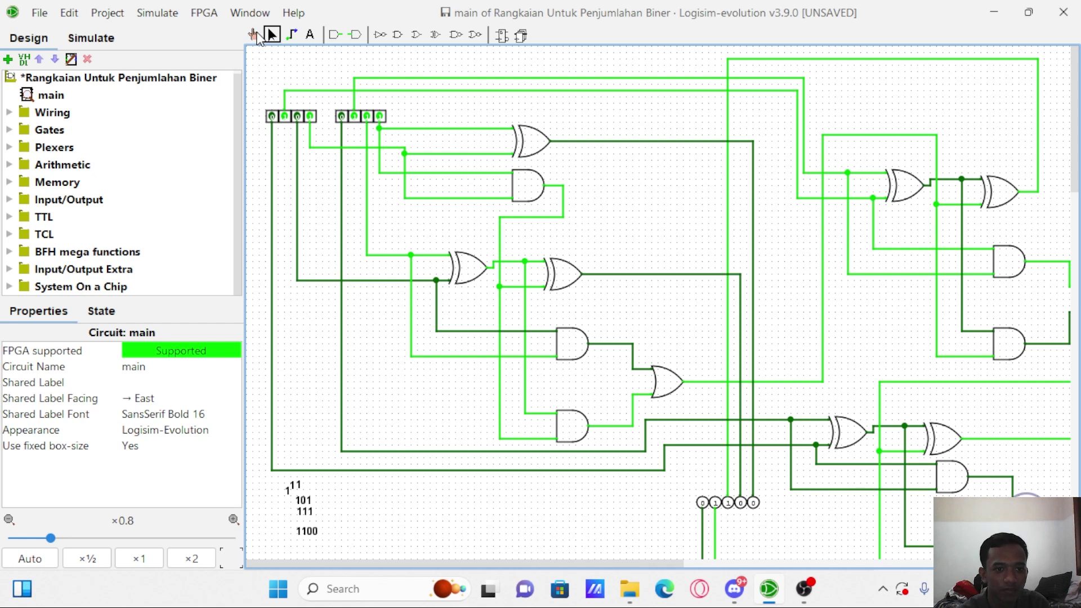
Reset all active pins of both four-bit inputs to 0 in the simulation.
click(255, 36)
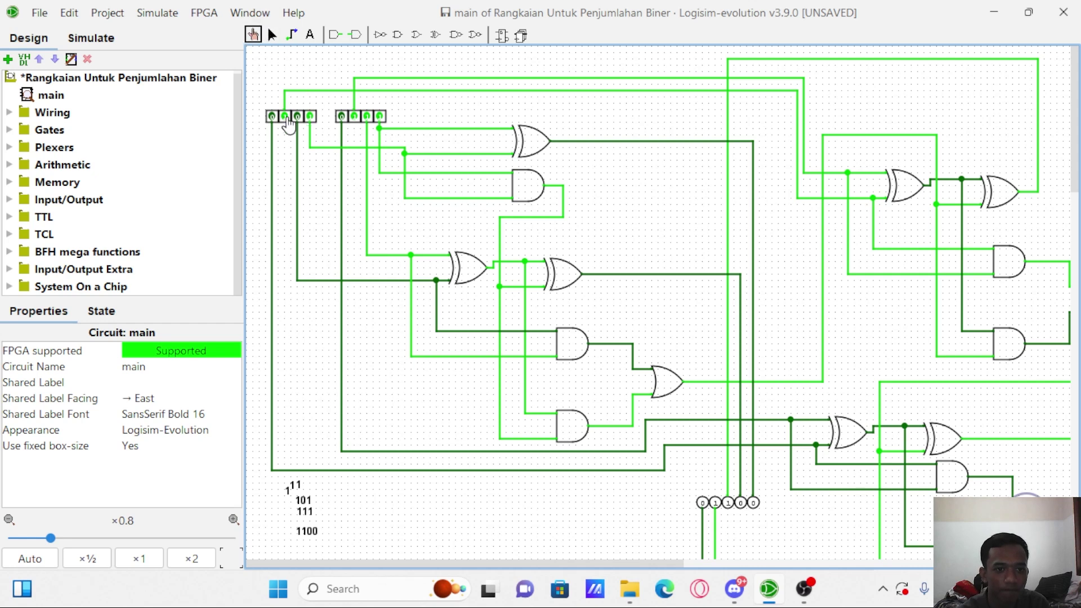
click(285, 117)
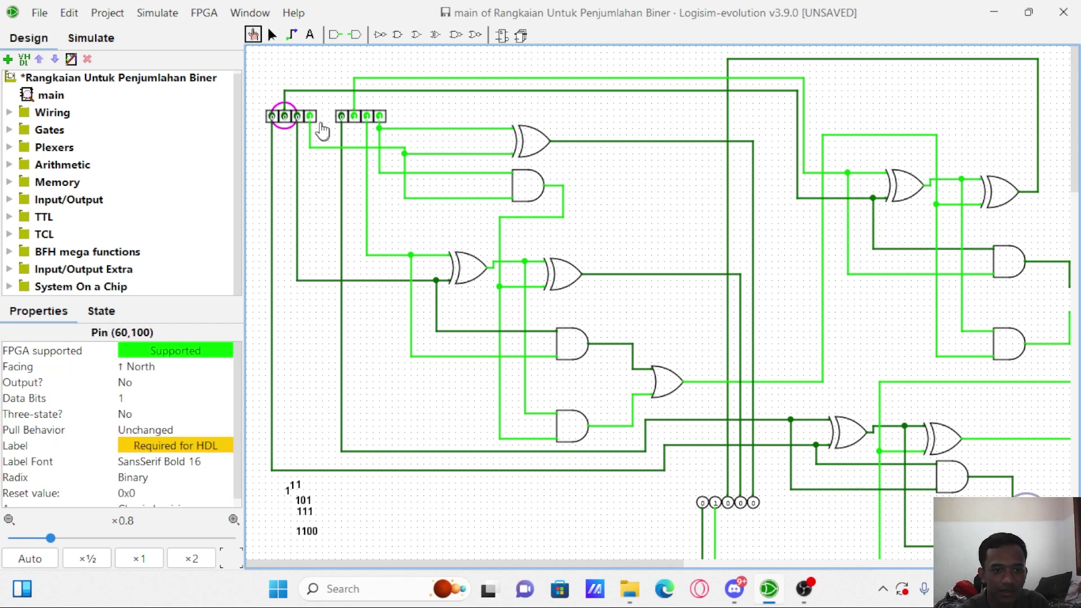
click(310, 117)
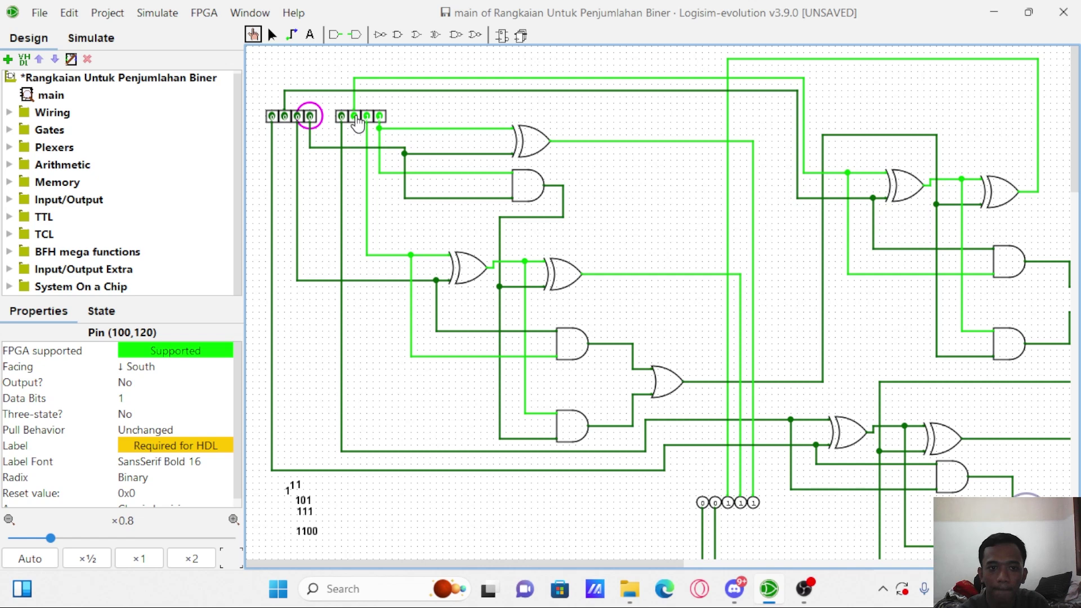
click(355, 118)
click(367, 117)
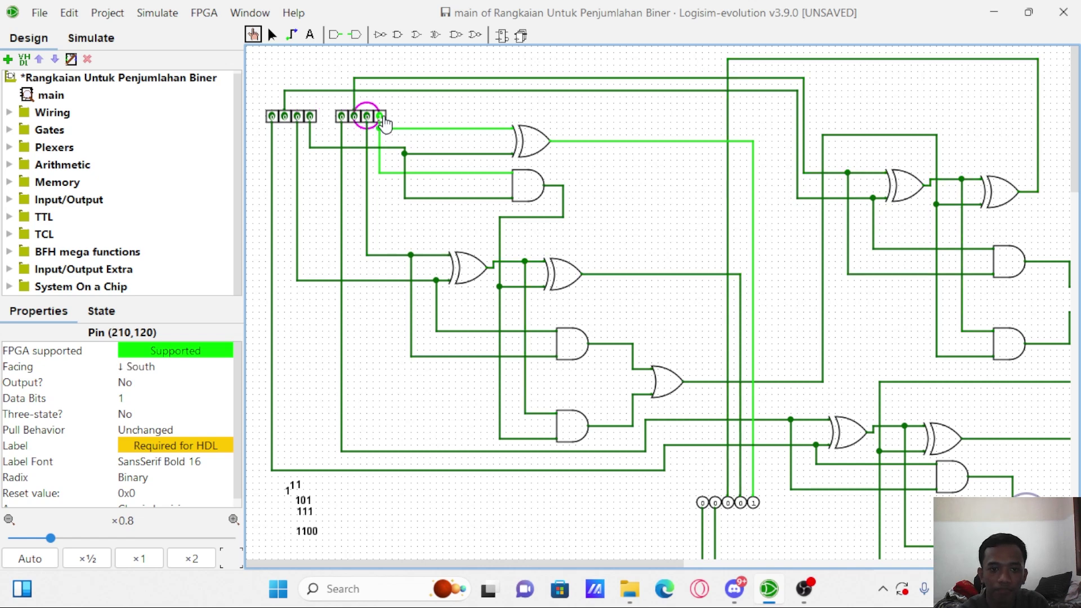
click(381, 118)
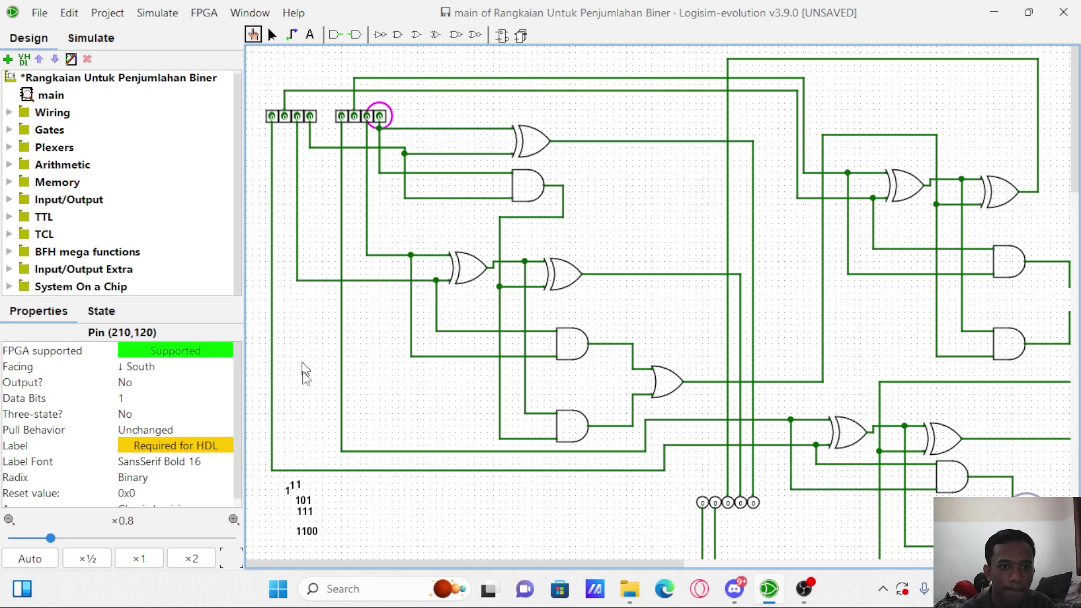
Delete the operand labels, the result label and the two leftmost carry labels of the written addition below the circuit.
click(259, 13)
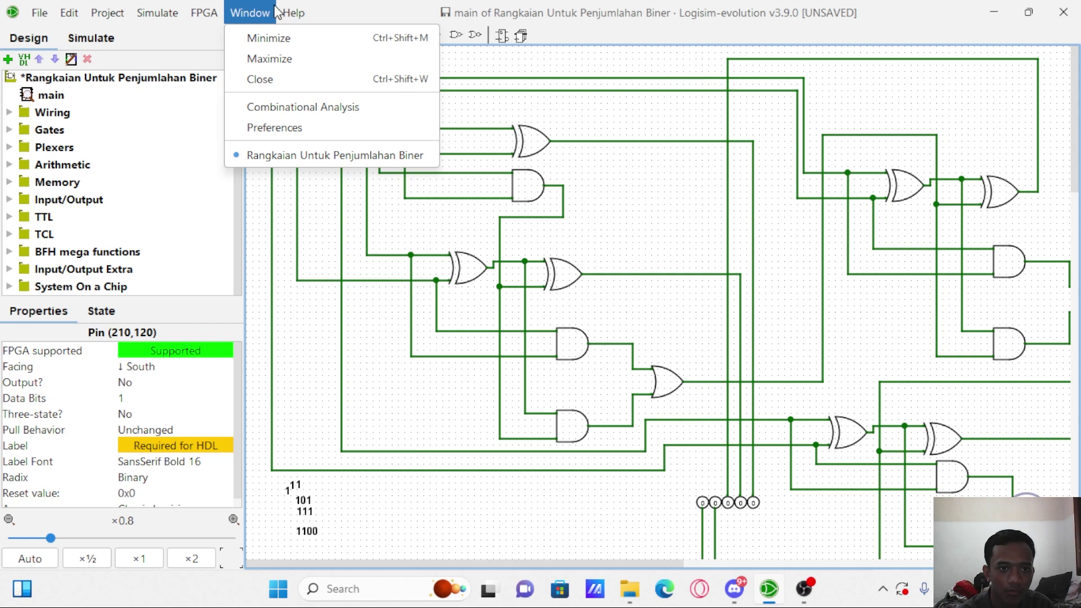
click(270, 12)
click(270, 35)
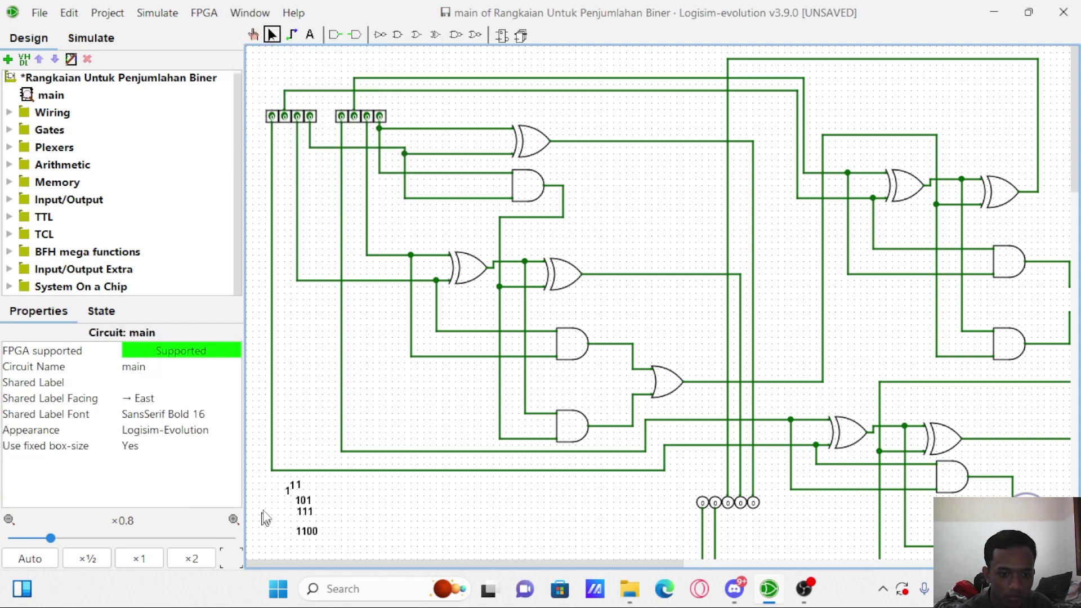
drag(269, 483, 336, 577)
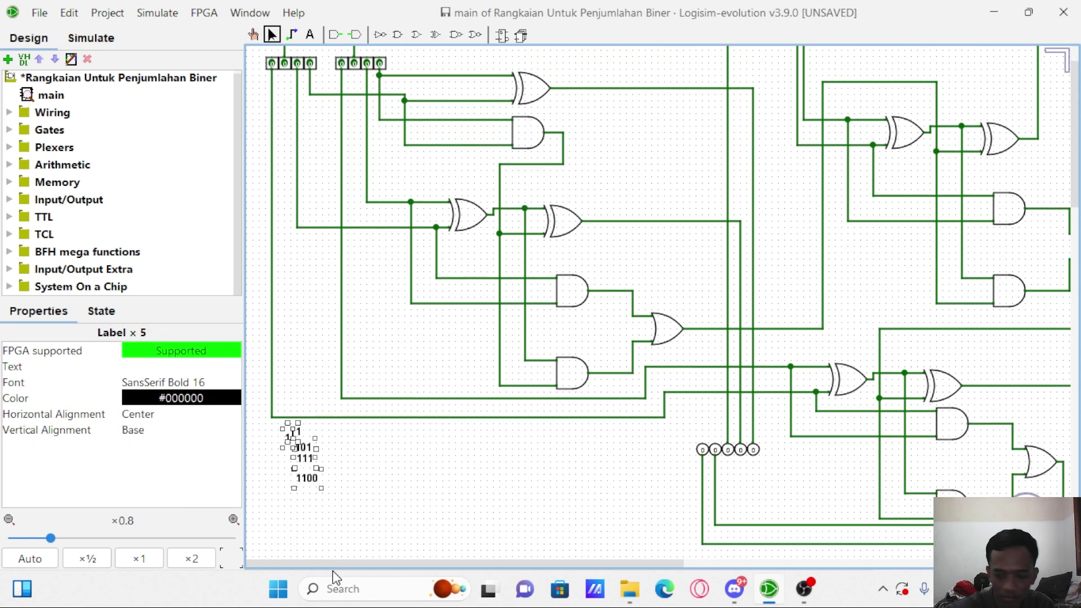
key(Delete)
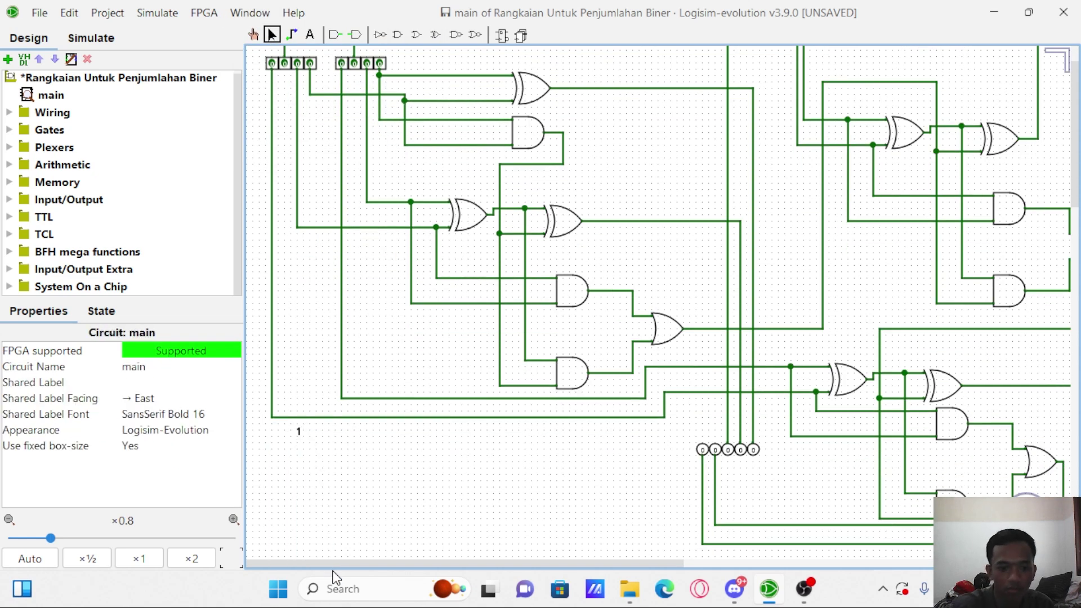
Delete the remaining carry label and add two stacked operand labels reading 1010 below the circuit.
click(302, 436)
key(Delete)
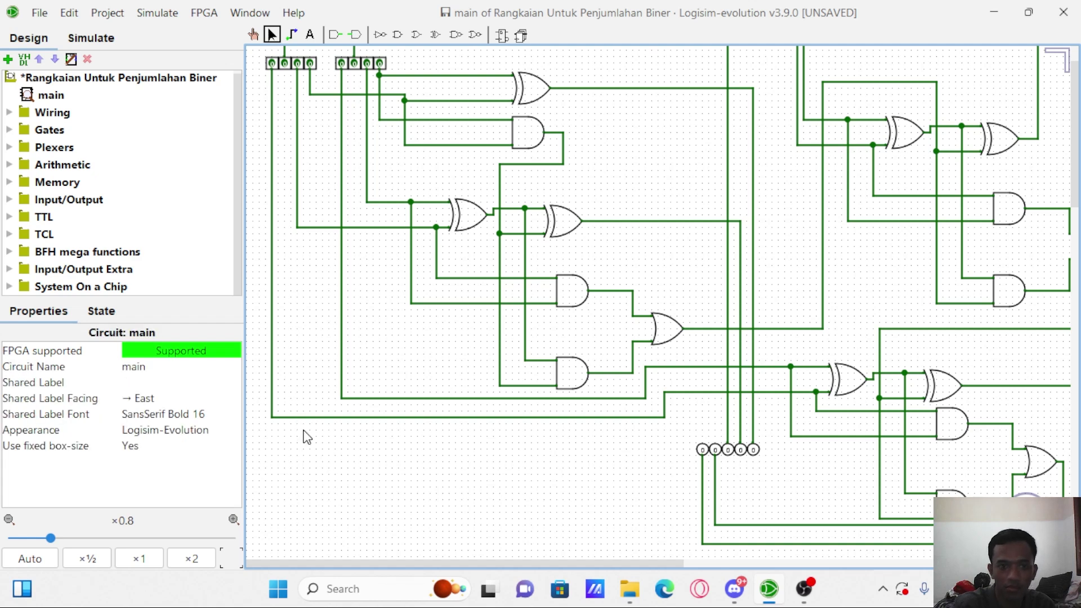
click(311, 36)
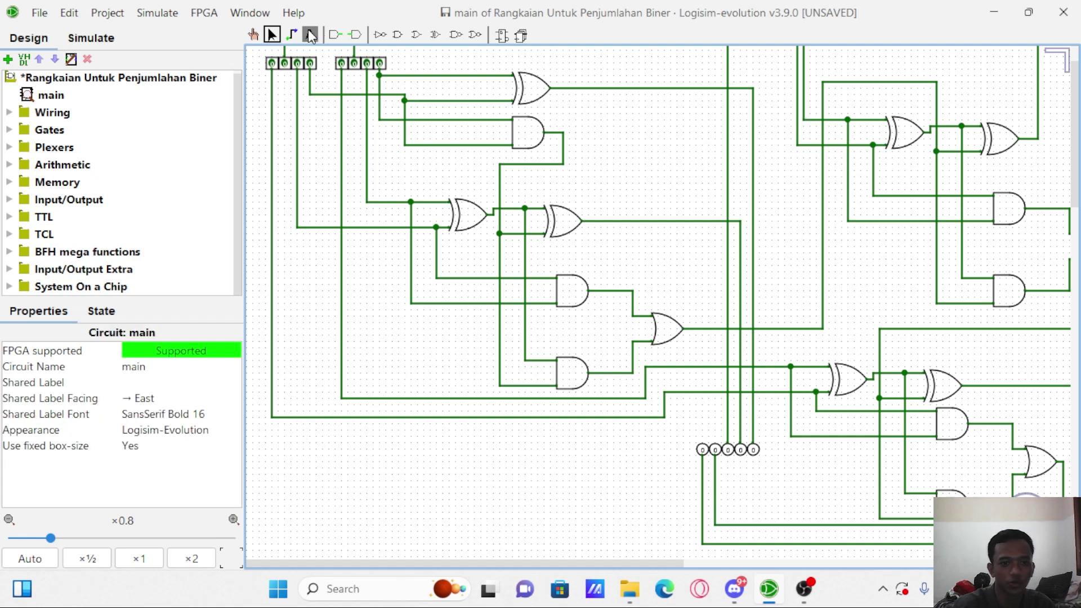
click(316, 457)
text(1010)
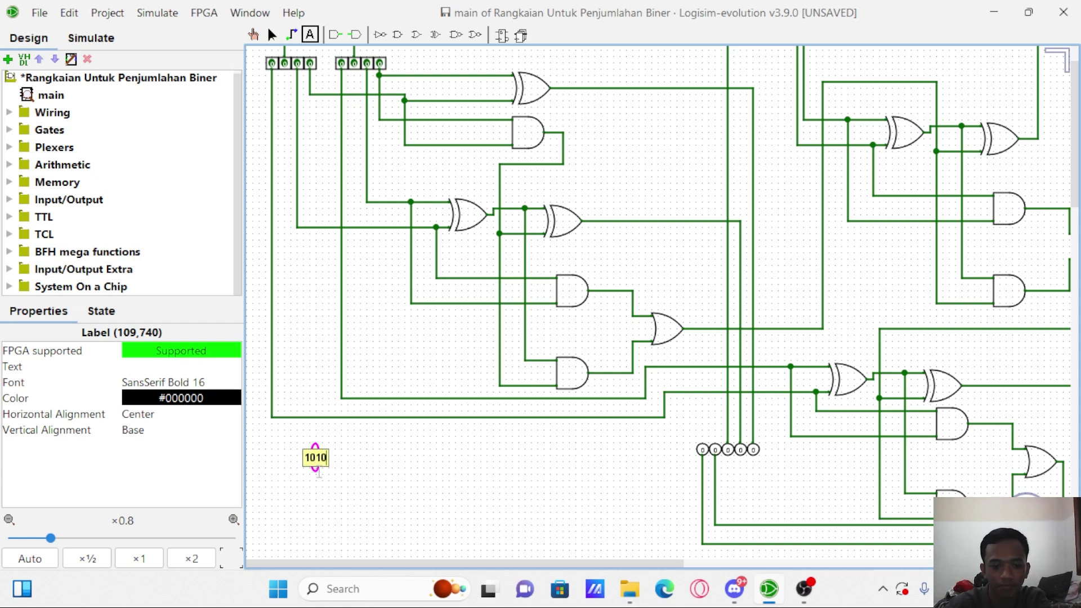
click(314, 467)
text(1010)
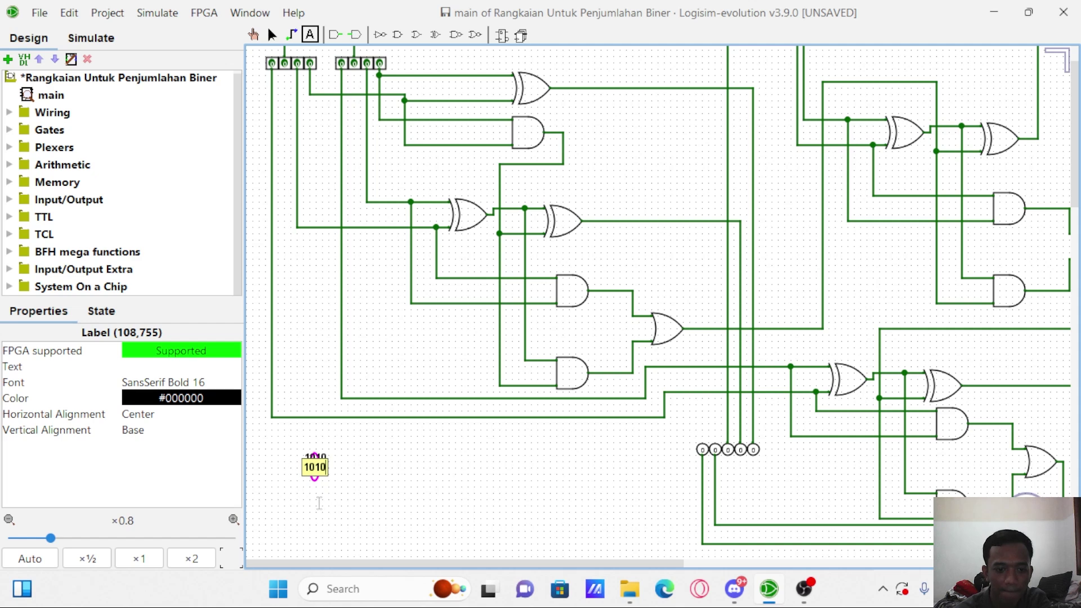
Add a result label reading 10100 beneath the two operand labels.
click(315, 499)
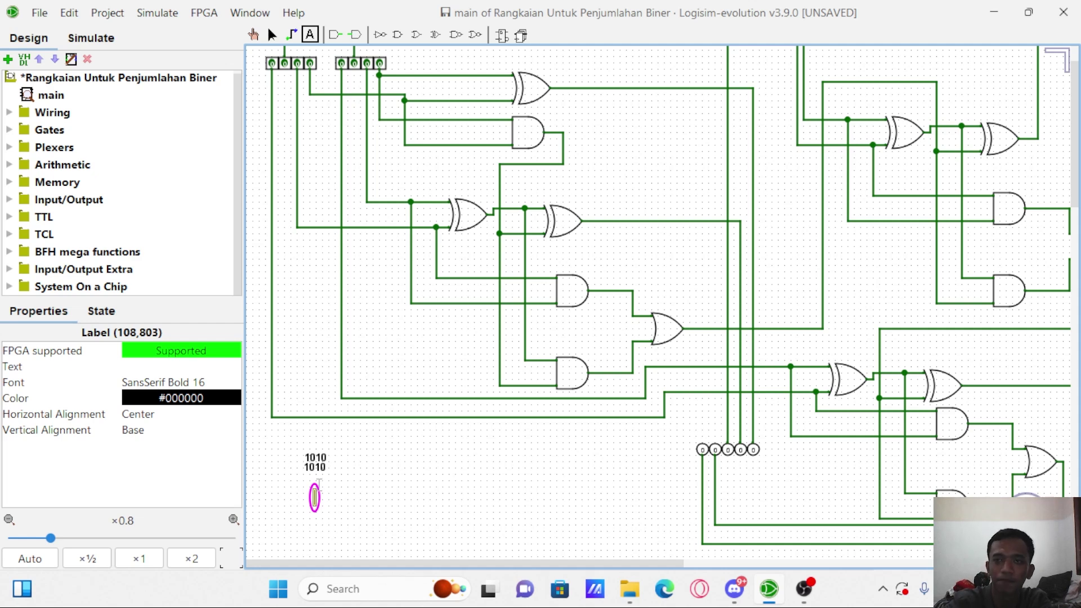
text(0)
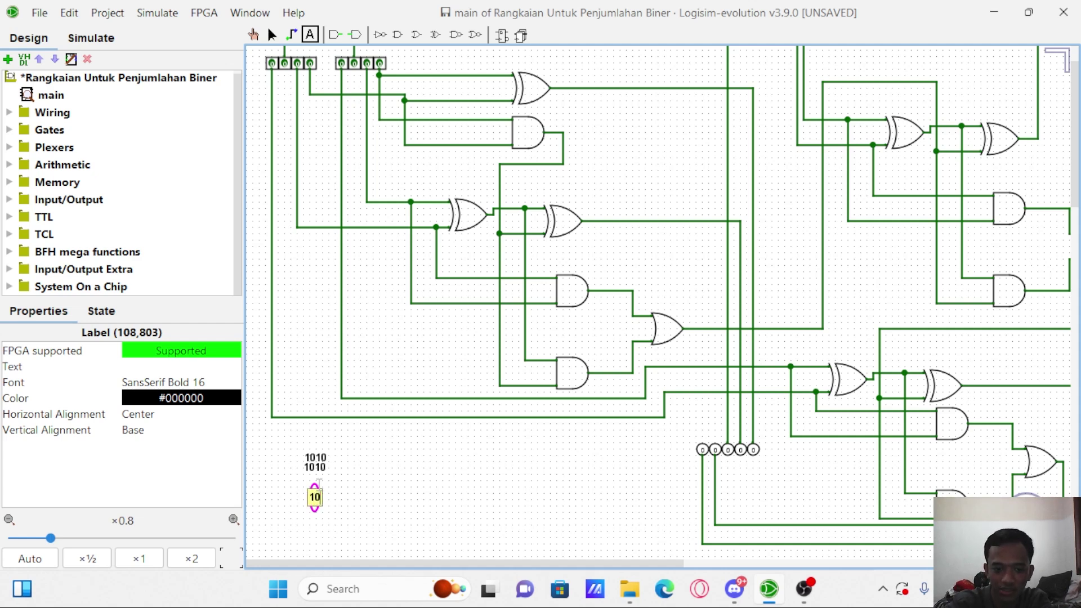
text(010)
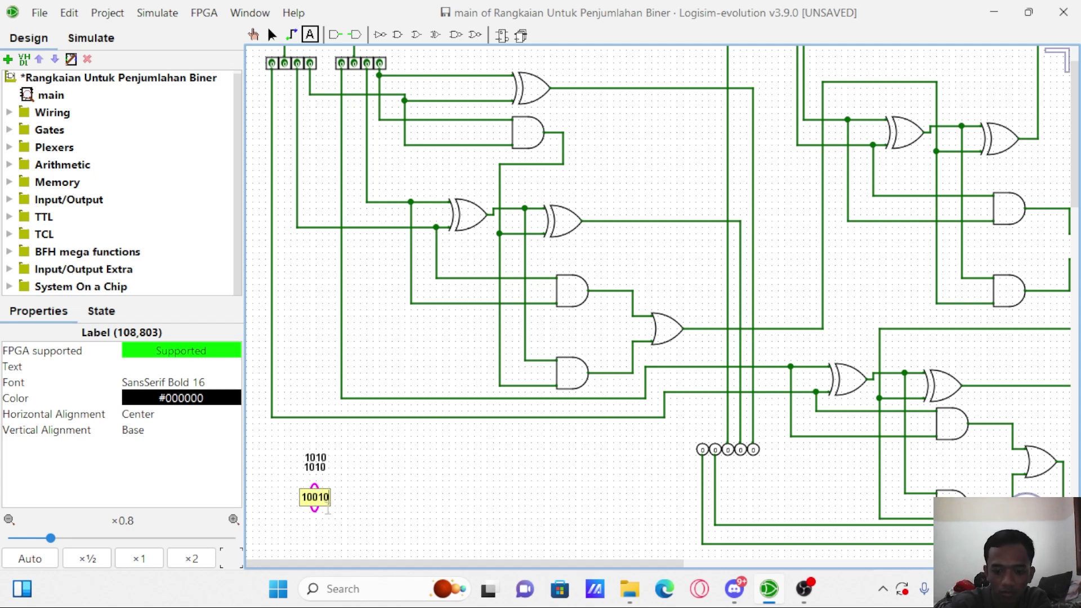
text(0)
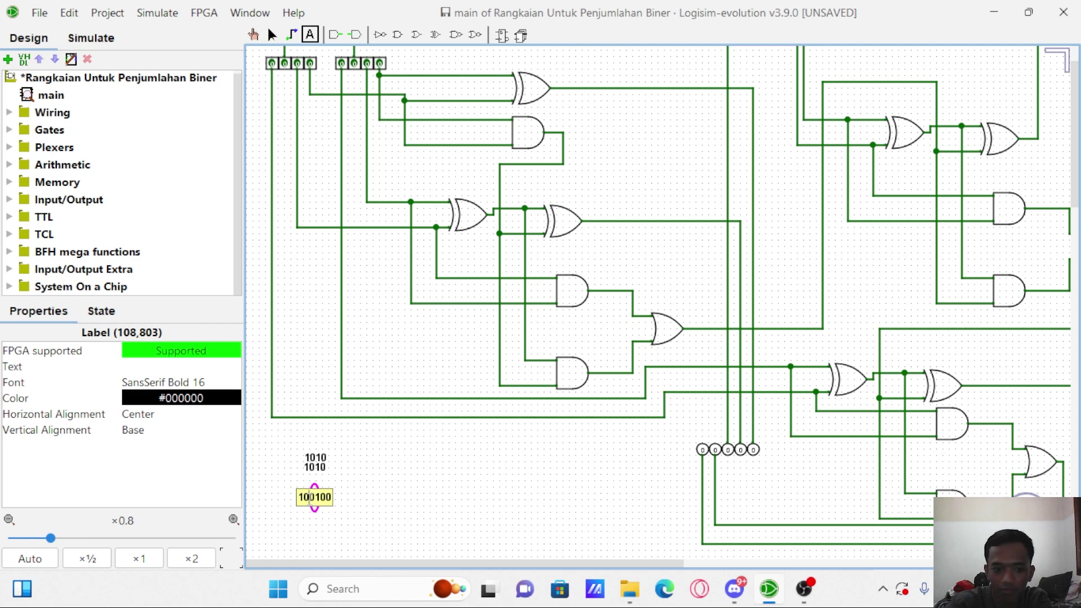
key(BackSpace)
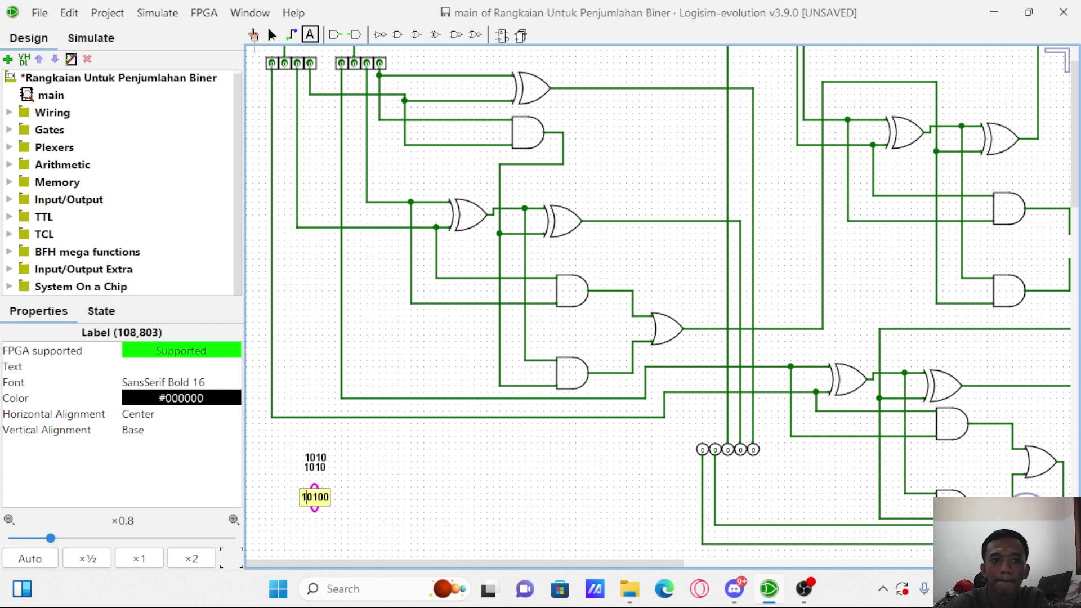
Set both four-bit inputs to 1010 in the simulation by toggling their first and third pins.
click(251, 12)
click(251, 13)
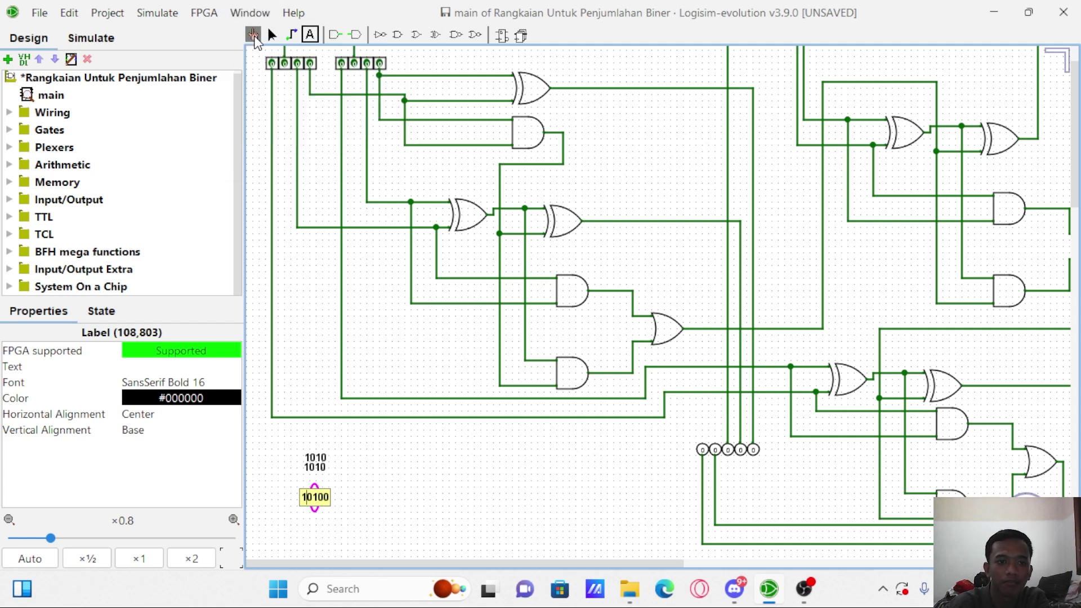
click(253, 35)
scroll(283, 101, up, 3)
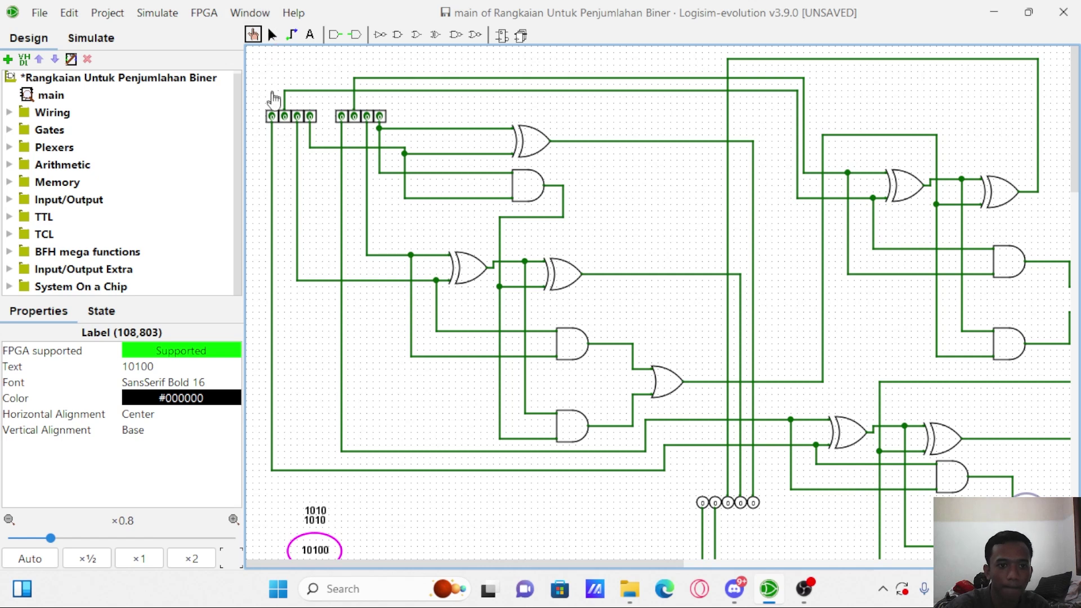
click(272, 118)
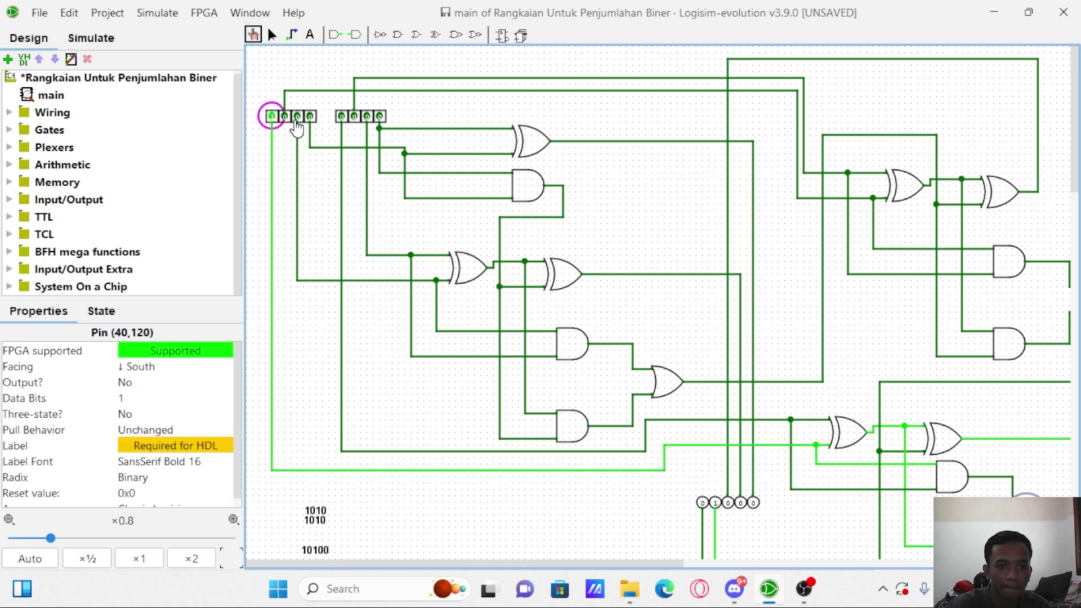
click(297, 118)
click(341, 117)
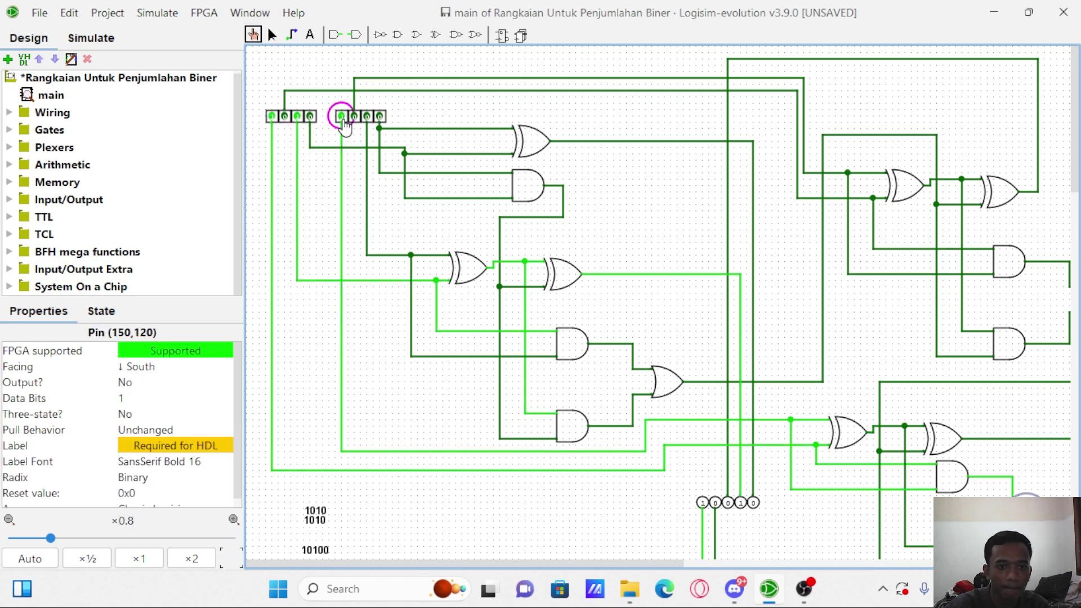
click(366, 117)
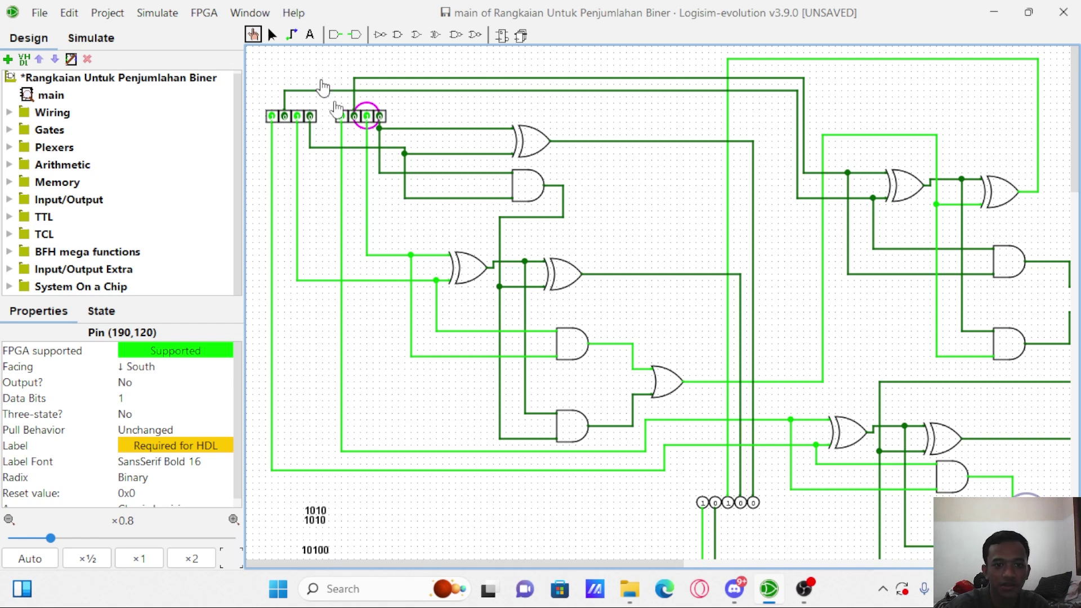
Trace the input signals through the first three adder stages, following the second stage's carry into the third.
click(274, 36)
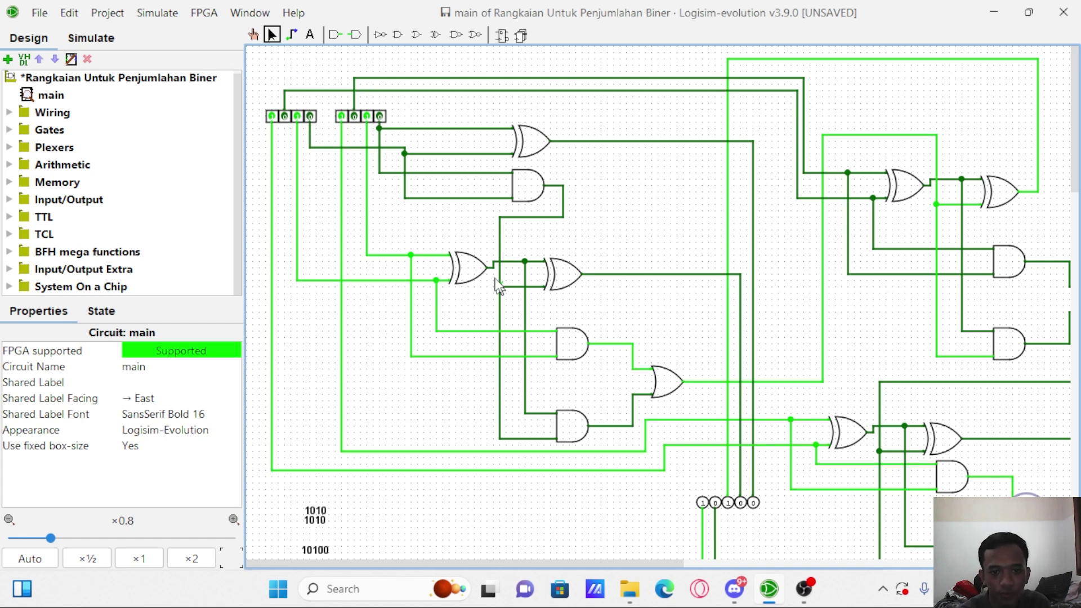
scroll(473, 270, down, 3)
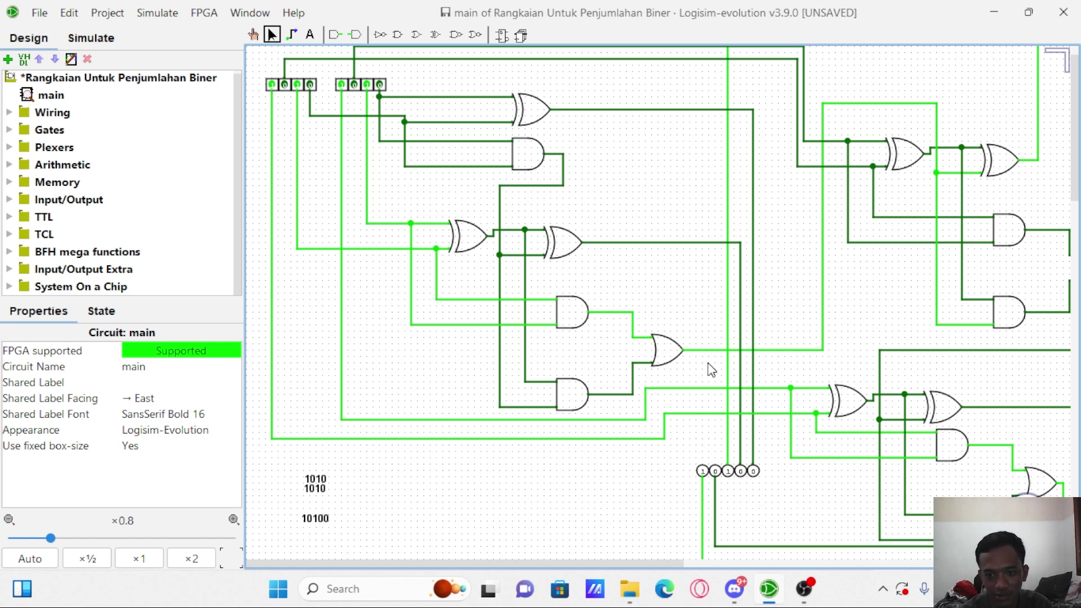
scroll(708, 362, right, 6)
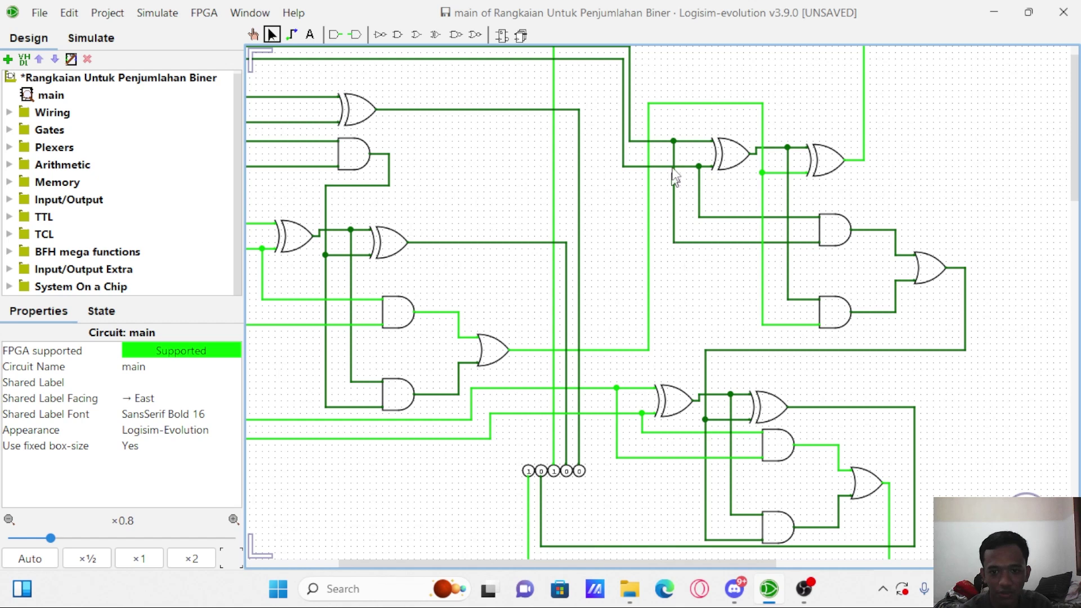
scroll(686, 136, up, 1)
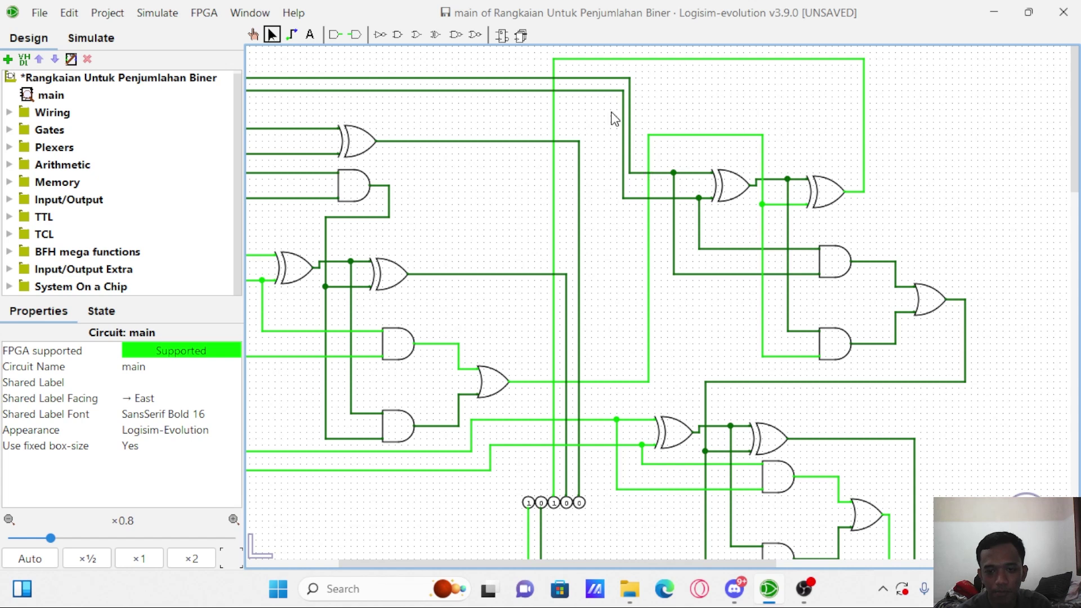
scroll(615, 118, left, 5)
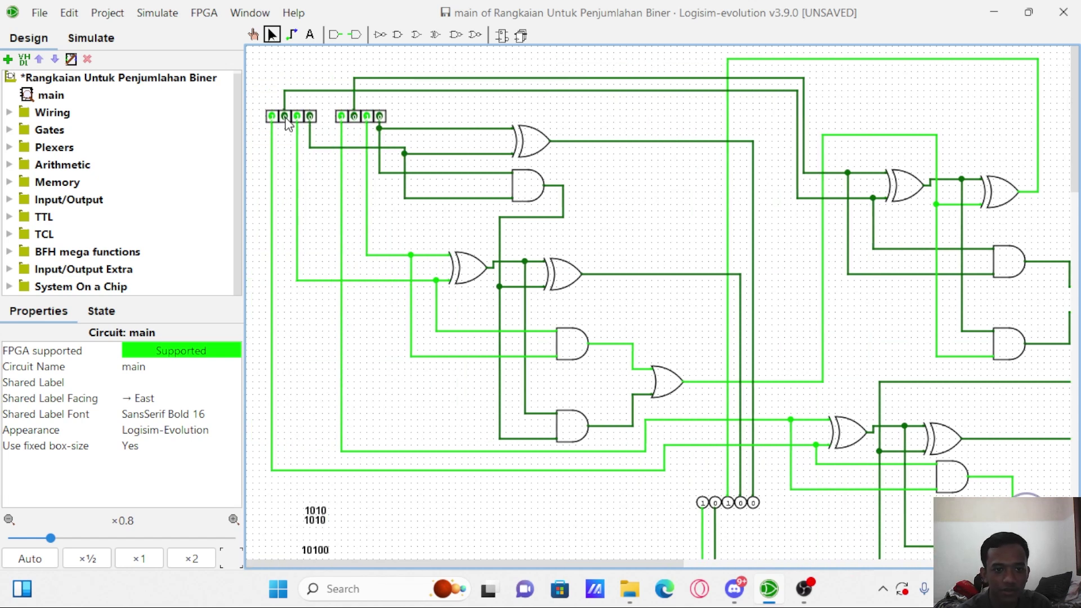
scroll(646, 176, right, 7)
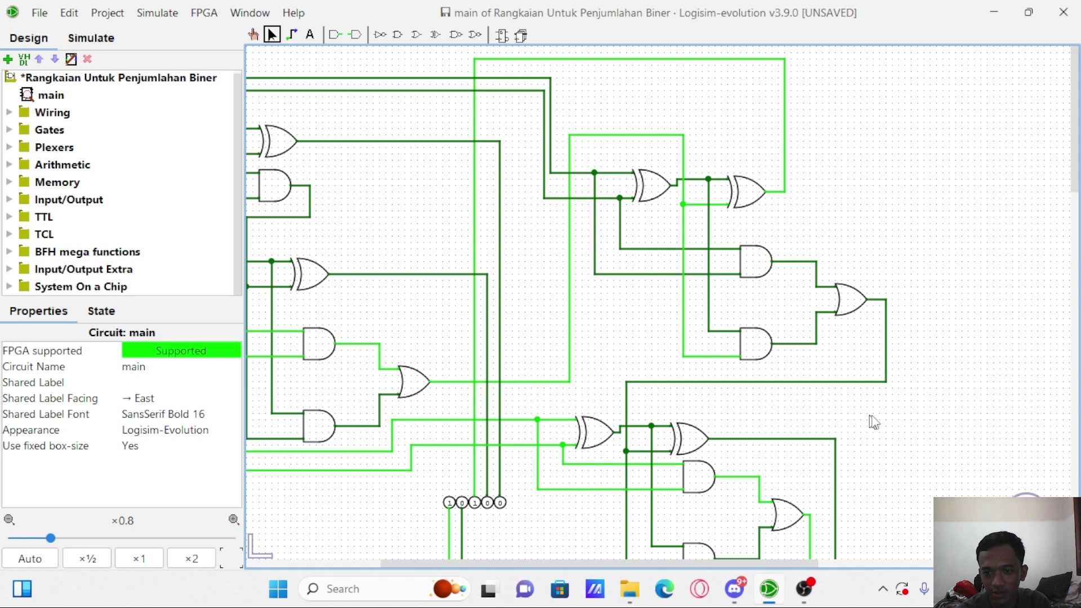
scroll(858, 269, down, 1)
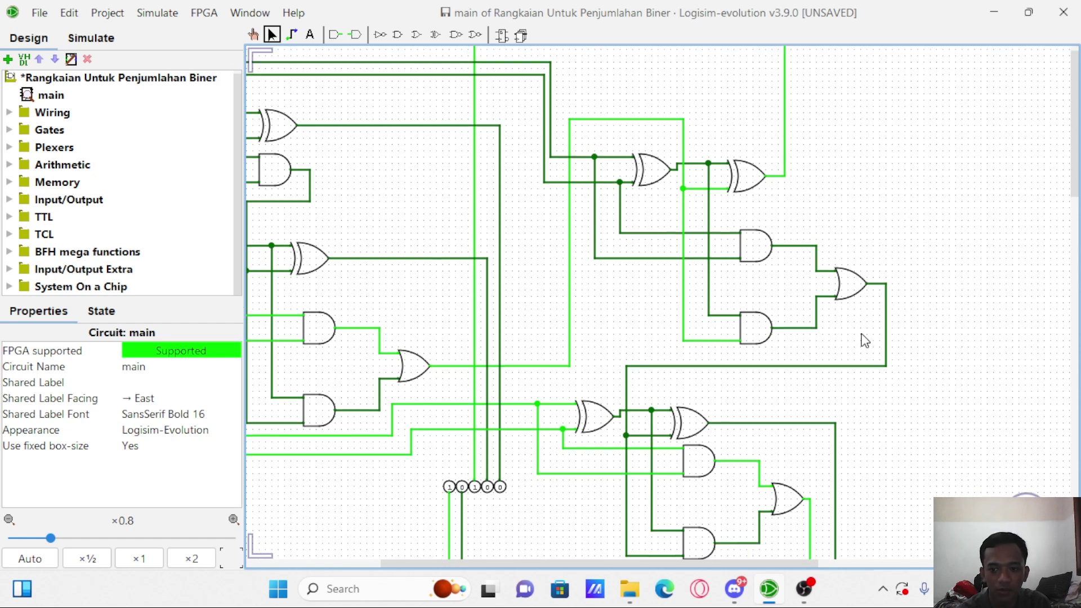
scroll(544, 285, up, 1)
scroll(543, 285, left, 5)
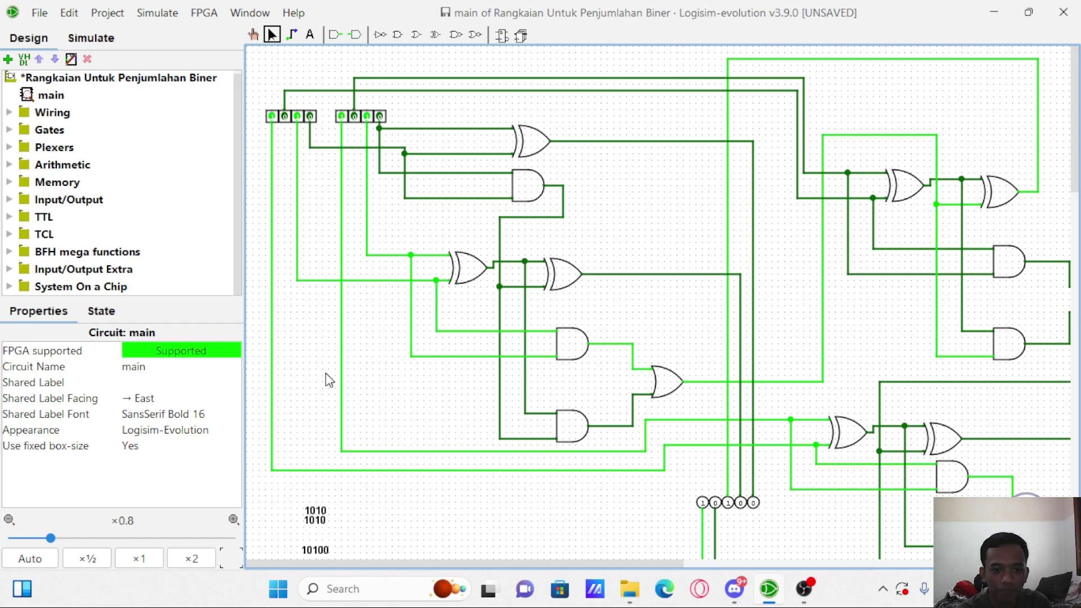
Examine the fourth adder stage and its final carry to the output pins, and compare the outputs with the written result.
scroll(325, 372, down, 3)
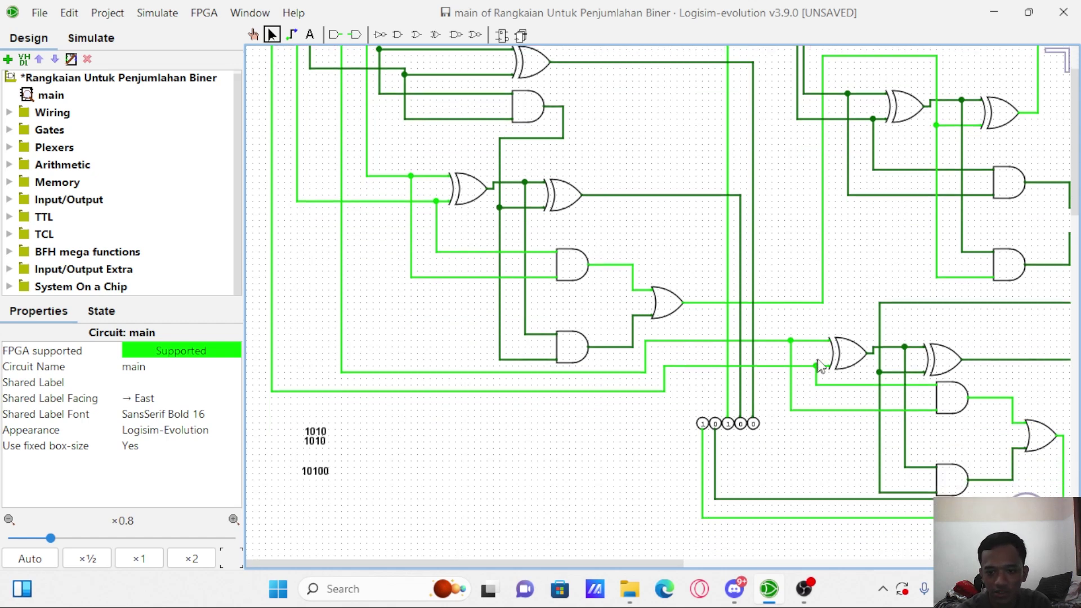
scroll(825, 365, right, 2)
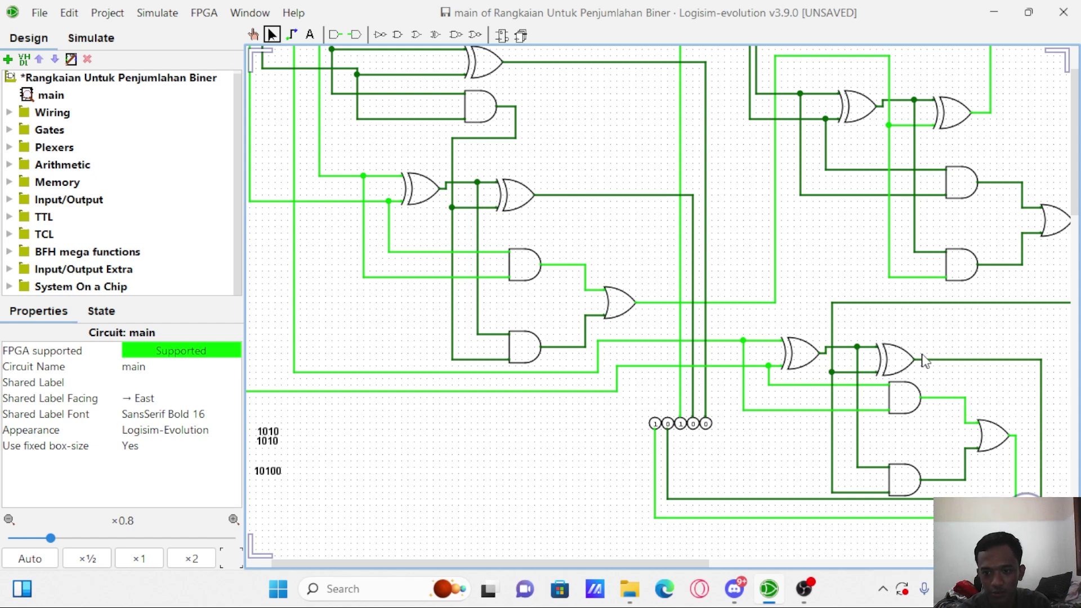
scroll(904, 353, right, 3)
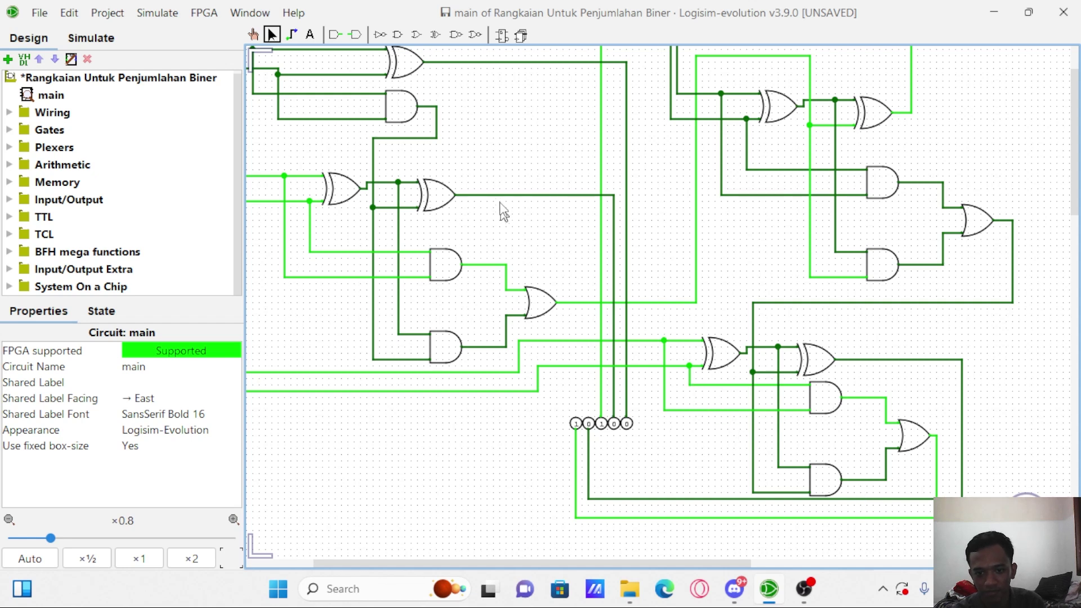
scroll(505, 204, left, 3)
scroll(505, 204, left, 2)
scroll(394, 169, up, 3)
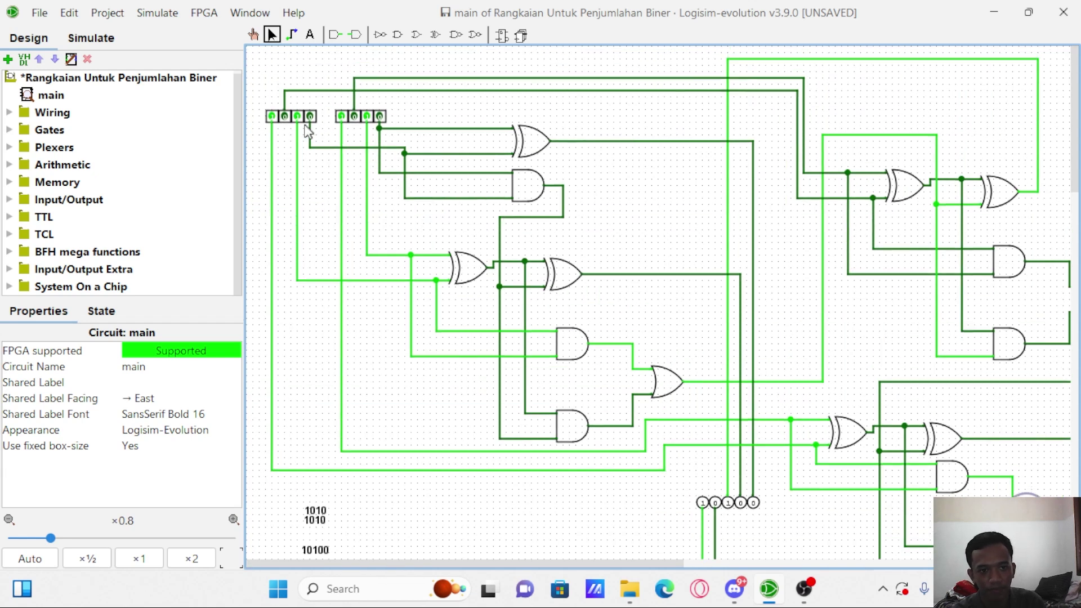
scroll(753, 374, right, 5)
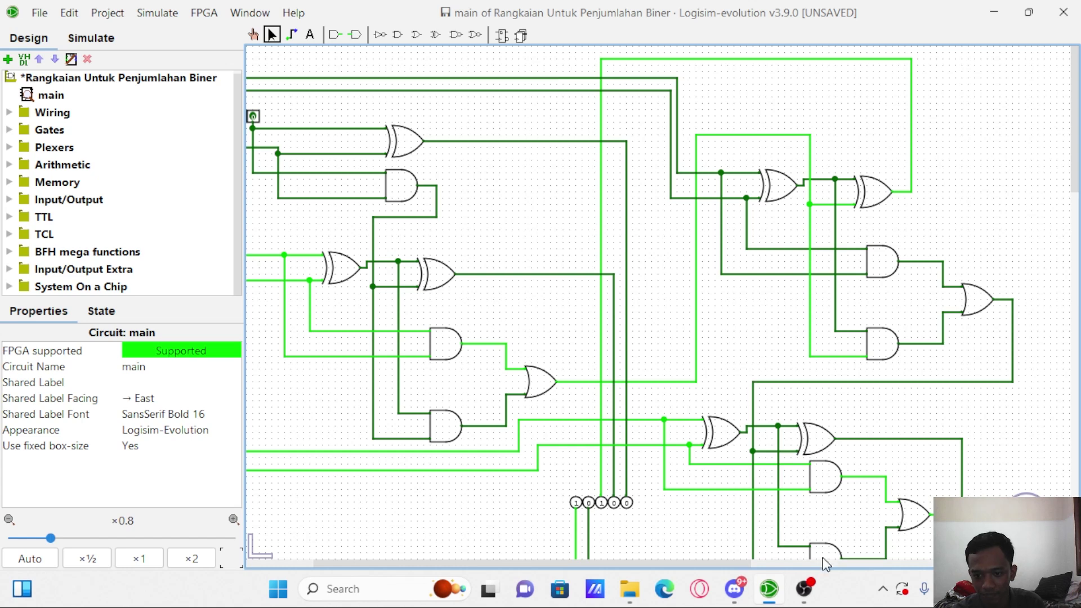
scroll(856, 492, down, 1)
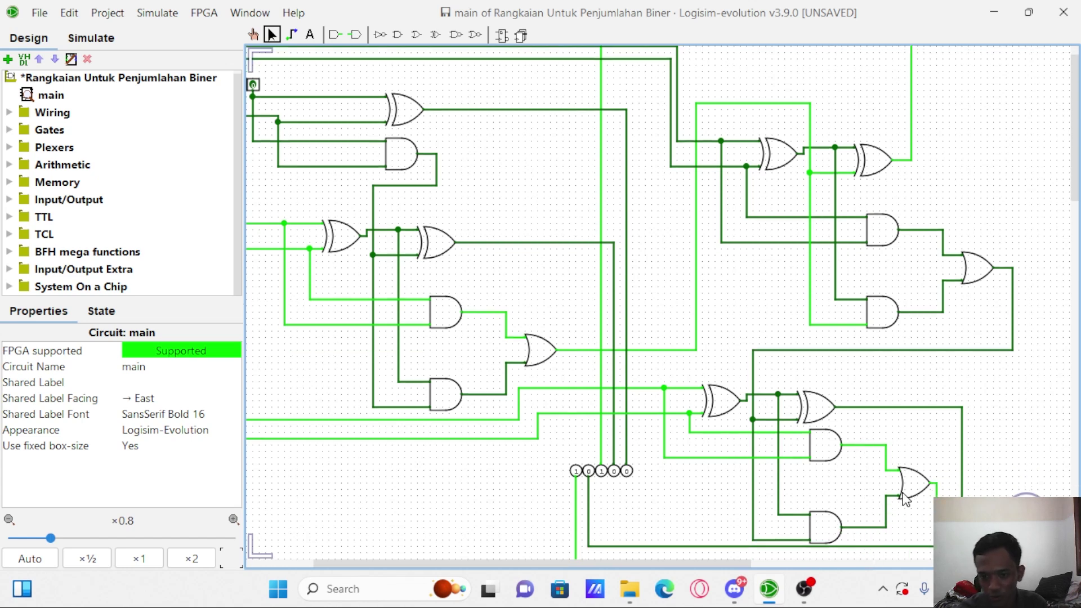
scroll(905, 498, down, 2)
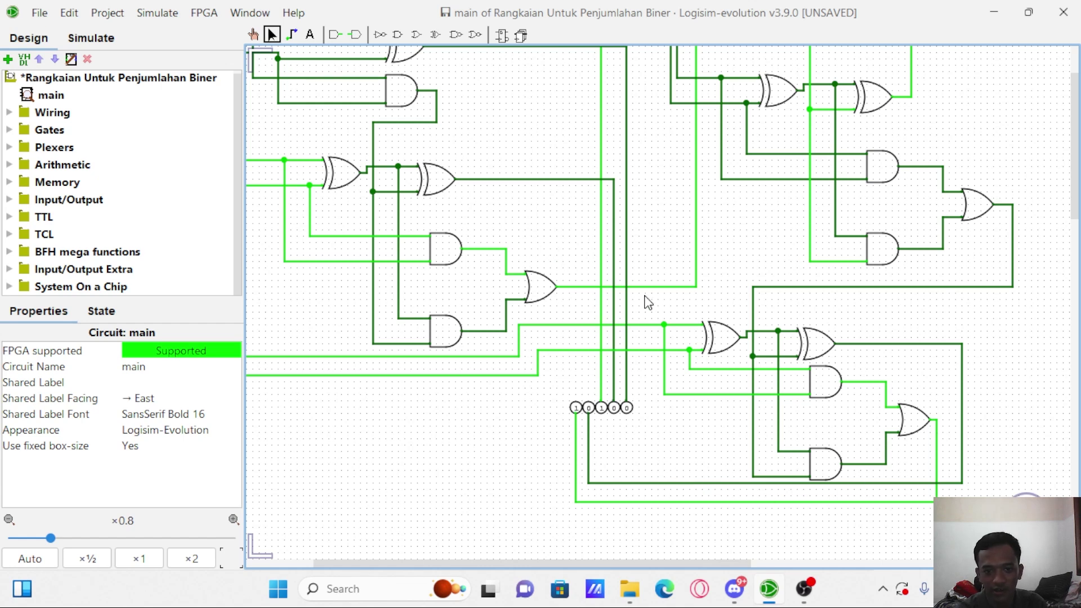
scroll(646, 302, down, 3)
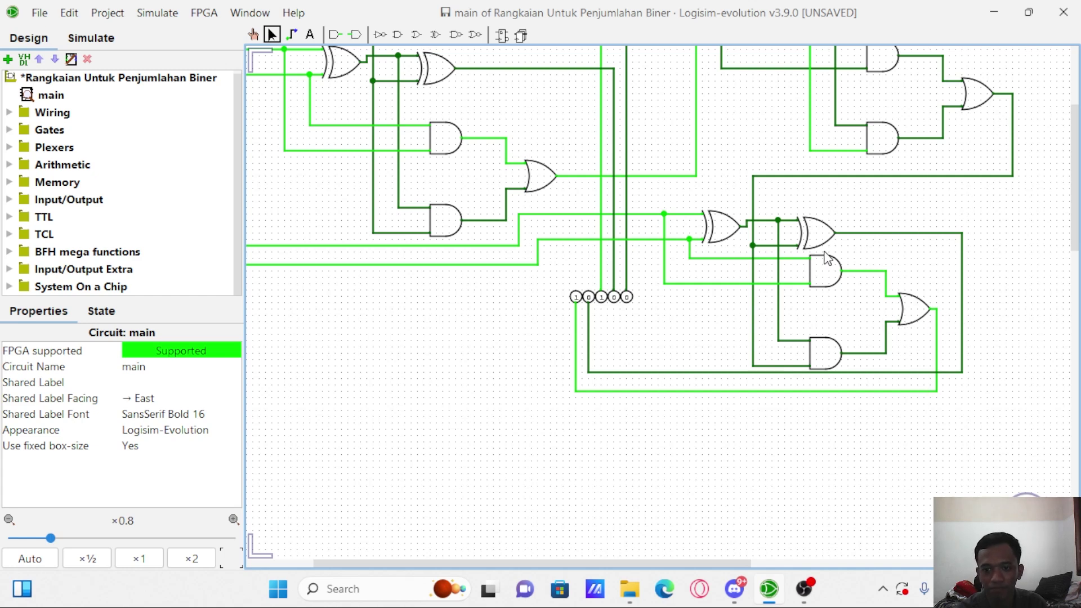
scroll(813, 241, up, 2)
scroll(617, 231, up, 2)
scroll(615, 230, left, 3)
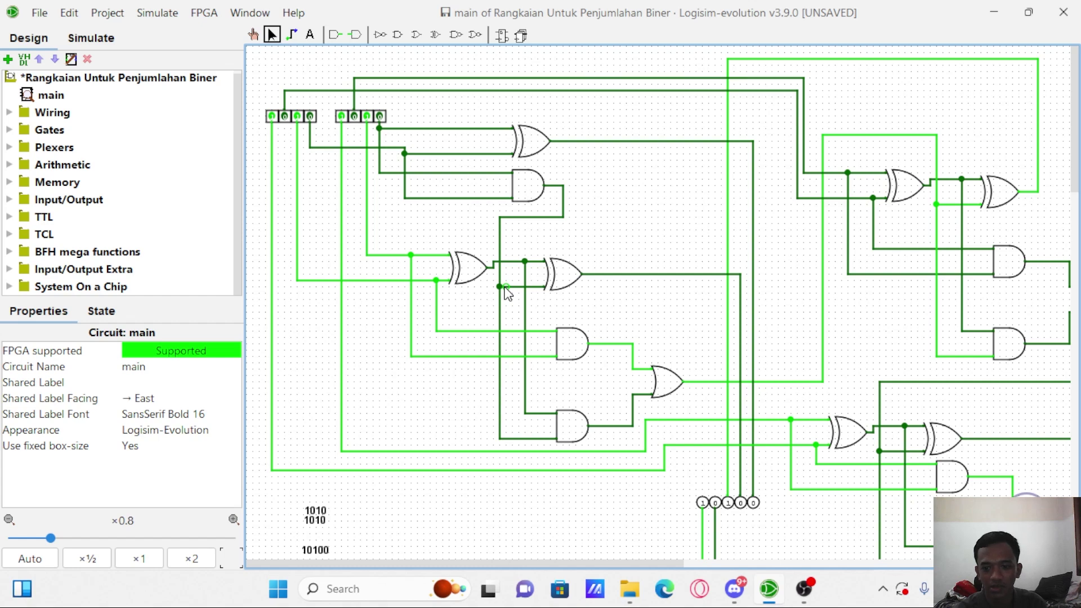
scroll(507, 292, down, 1)
scroll(518, 290, down, 3)
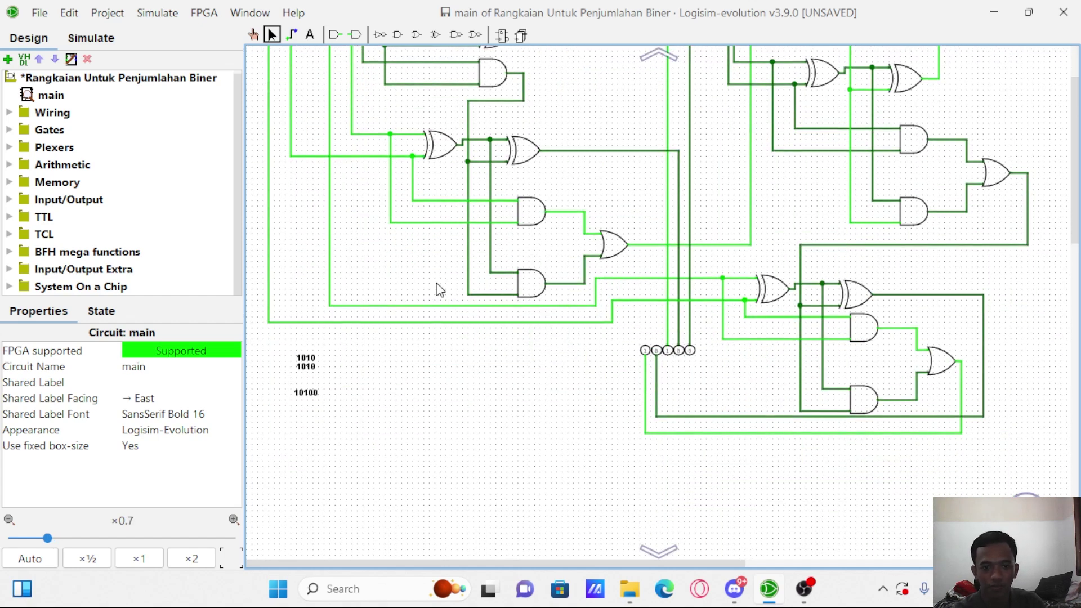
scroll(440, 290, up, 3)
scroll(440, 290, up, 1)
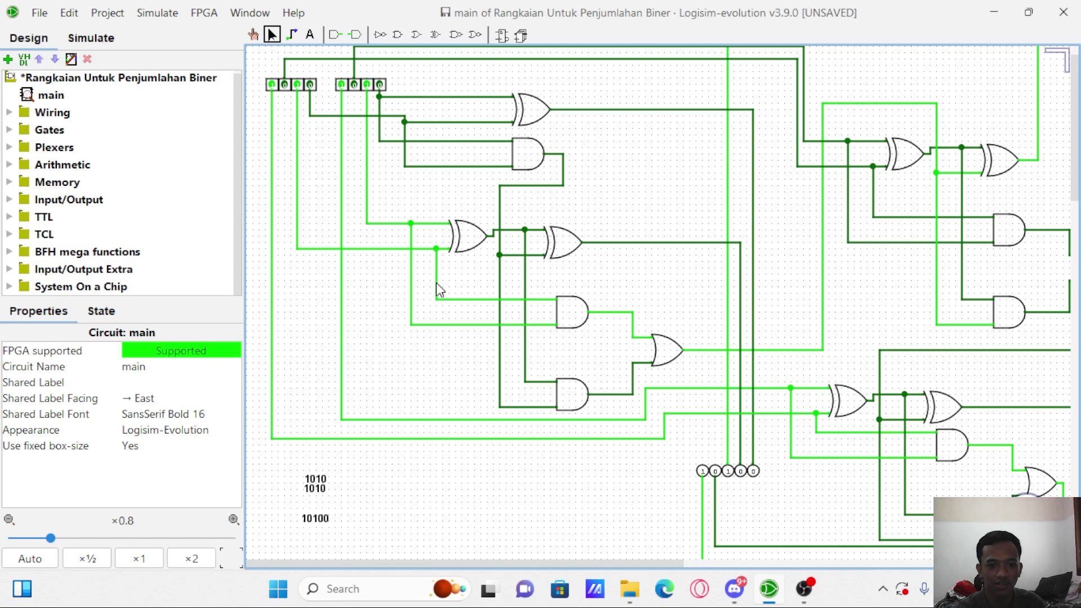
mouse_move(439, 290)
mouse_down()
mouse_move(792, 514)
mouse_move(537, 324)
mouse_move(438, 286)
mouse_up()
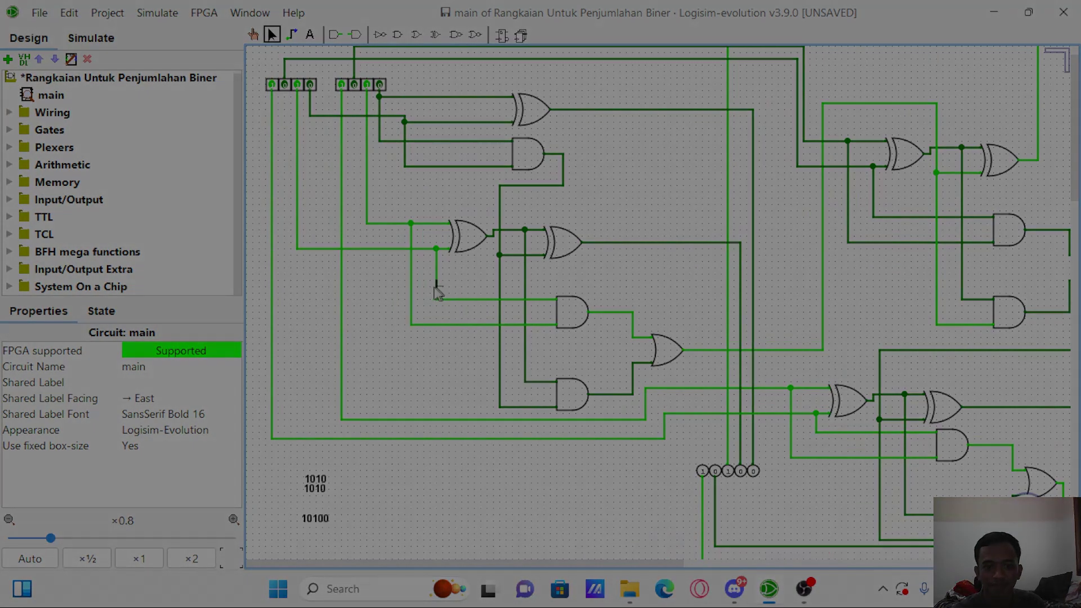